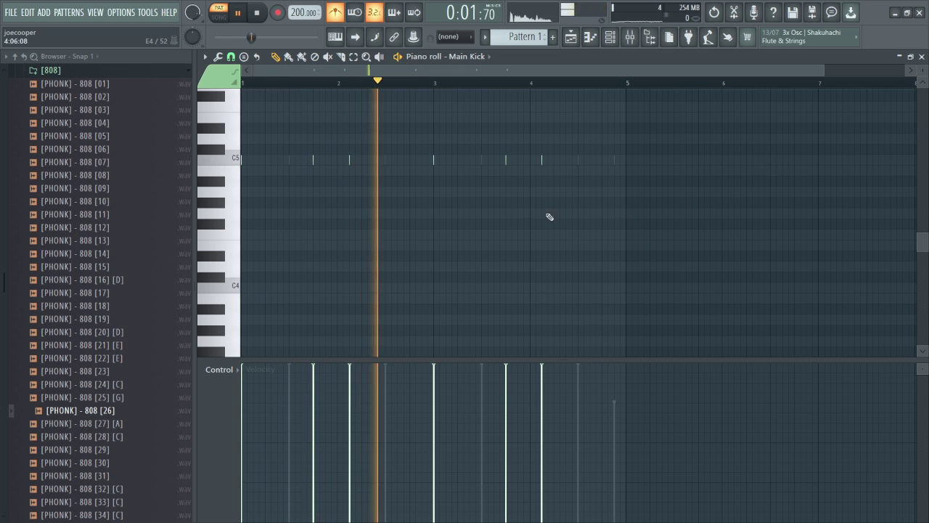
Add two more C5 Main Kick notes near the end of bar 4 and stop playback.
{"action": "left_click", "coordinate": [591, 160]}
{"action": "left_click", "coordinate": [604, 160]}
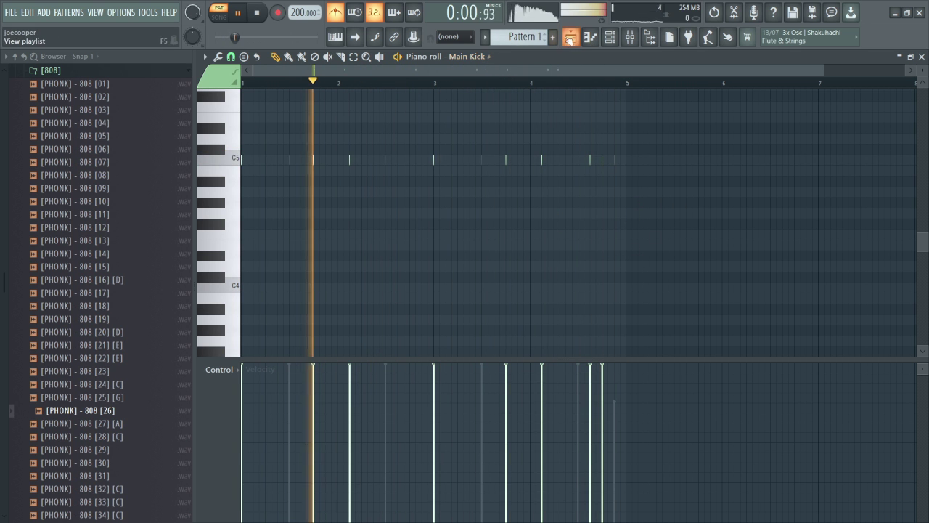
{"action": "key", "text": "space"}
Place C5 notes on every beat of the four bars in the !DRDIG_TAMBOURINE_02 channel and lengthen them to nearly a beat.
{"action": "left_click", "coordinate": [456, 55]}
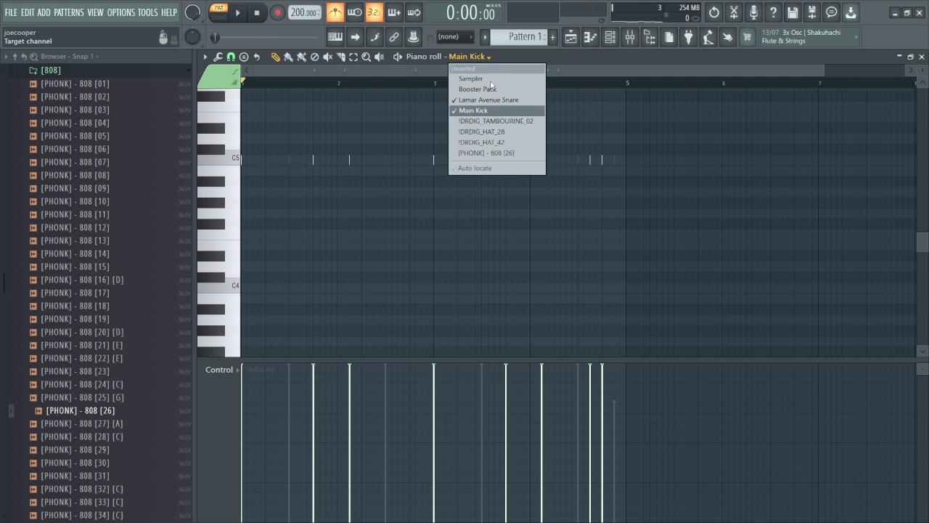
{"action": "left_click", "coordinate": [505, 121]}
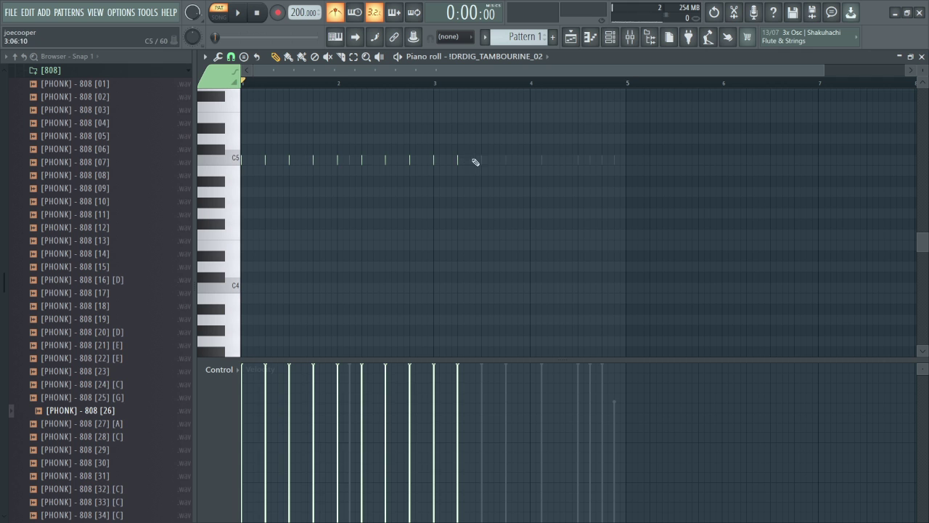
{"action": "left_click_drag", "start_coordinate": [491, 172], "coordinate": [273, 152]}
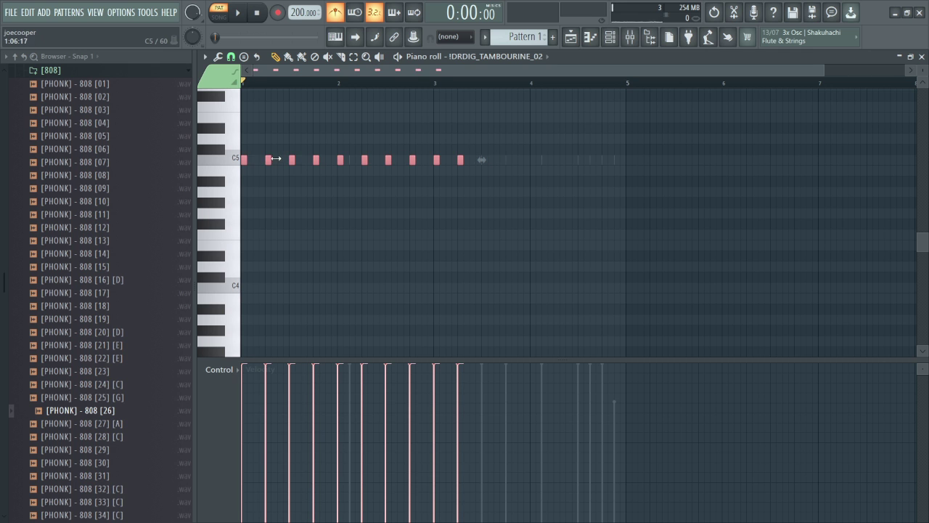
{"action": "left_click", "coordinate": [488, 159]}
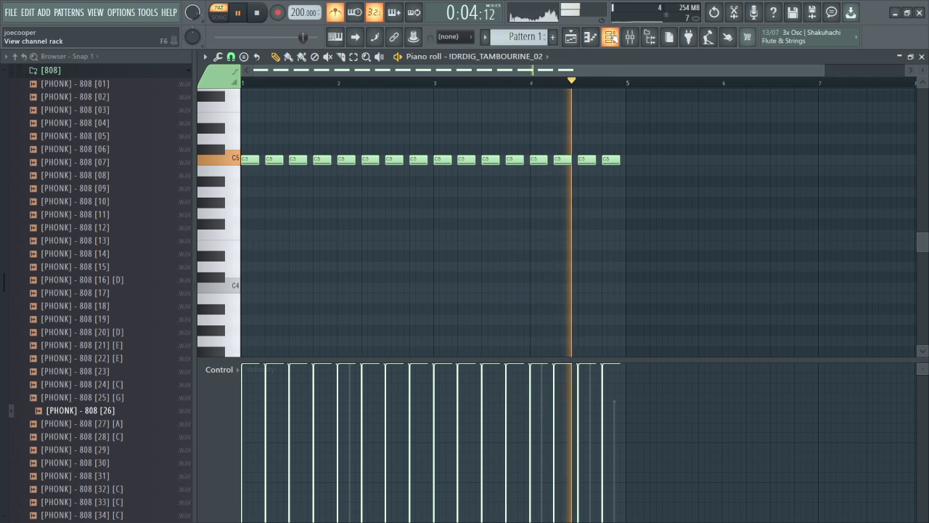
Copy all the tambourine notes into the !DRDIG_HAT_28 channel and play the pattern.
{"action": "left_click", "coordinate": [630, 37]}
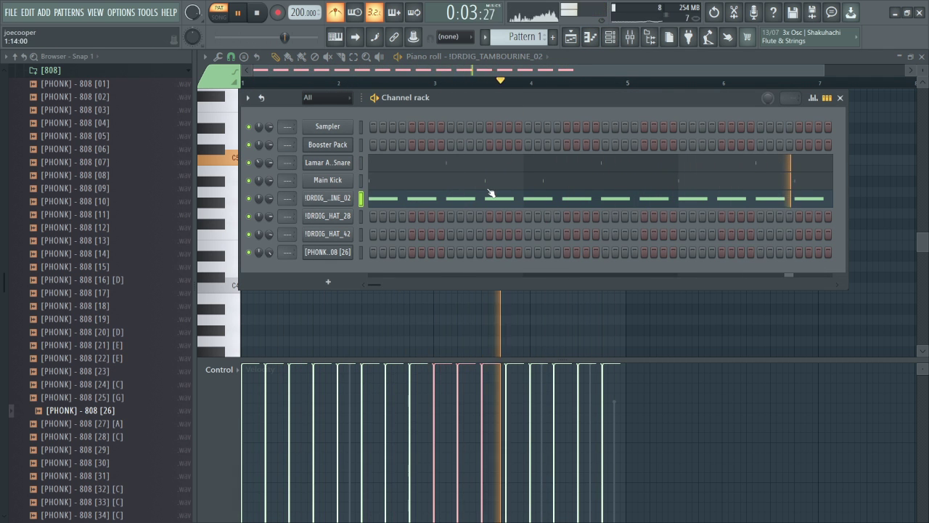
{"action": "key", "text": "F5"}
{"action": "left_click", "coordinate": [540, 198]}
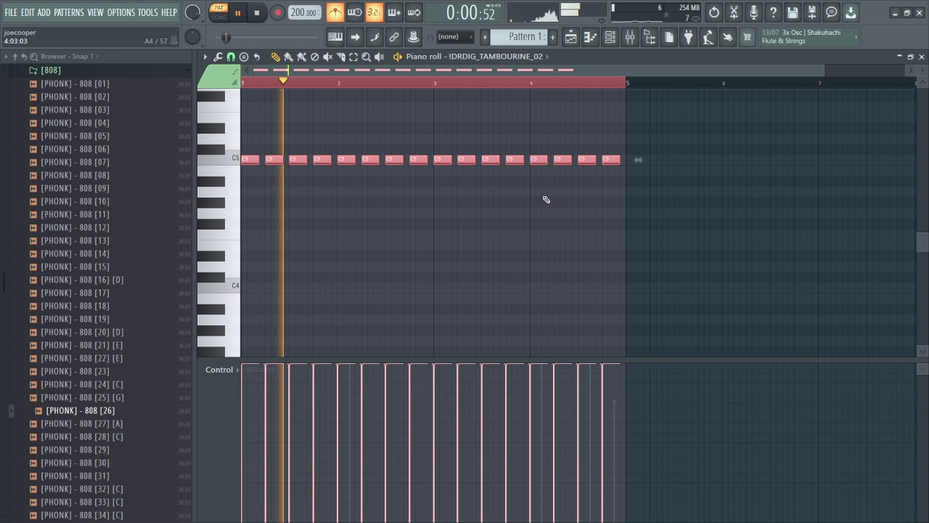
{"action": "key", "text": "space"}
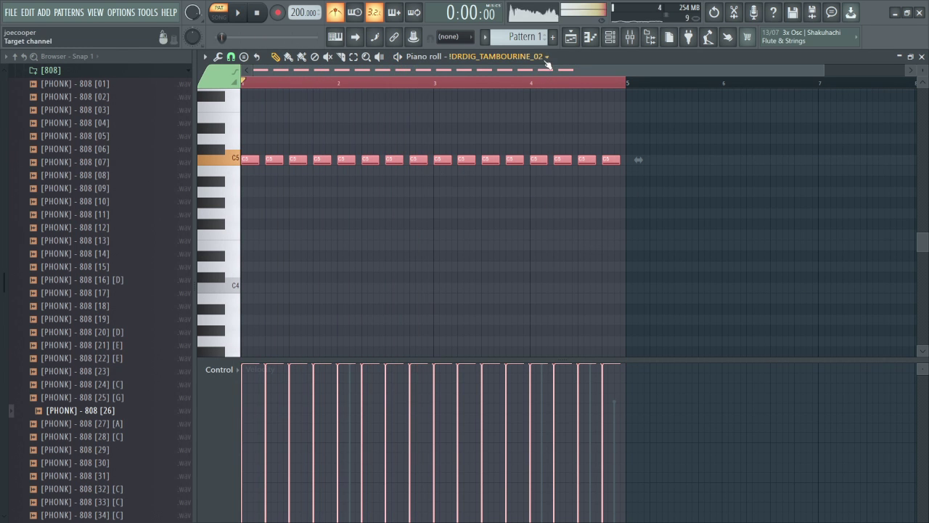
{"action": "left_click", "coordinate": [547, 57]}
{"action": "left_click", "coordinate": [499, 135]}
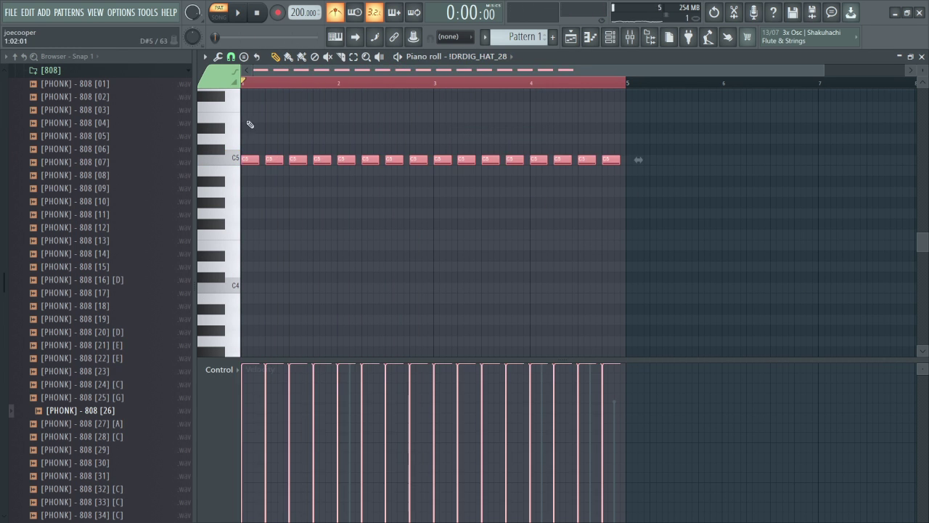
{"action": "key", "text": "space"}
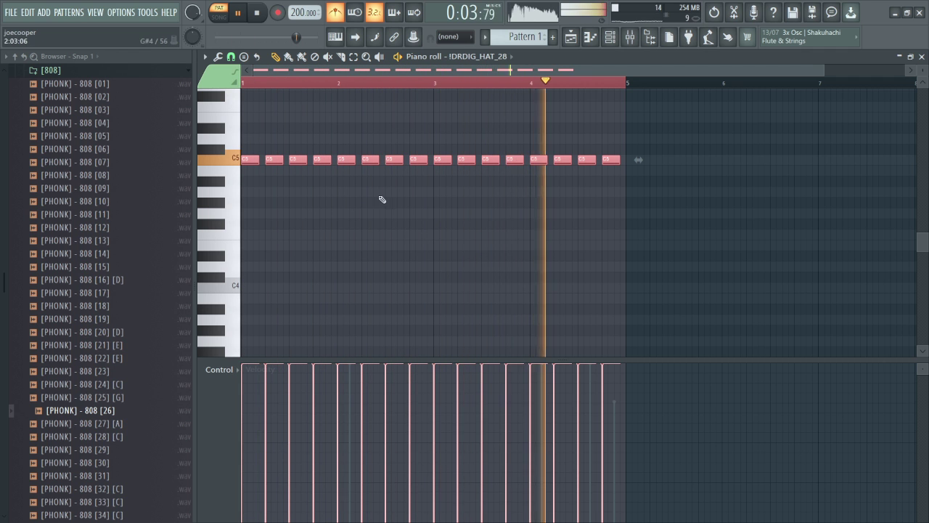
Try the !DRDIG_HAT_28 notes transposed down to C4 during playback, and return them to C5.
{"action": "key", "text": "shift+Down"}
{"action": "key", "text": "shift+Down"}
{"action": "key", "text": "shift+Down"}
{"action": "key", "text": "shift+Down"}
{"action": "key", "text": "shift+Down"}
{"action": "key", "text": "shift+Down"}
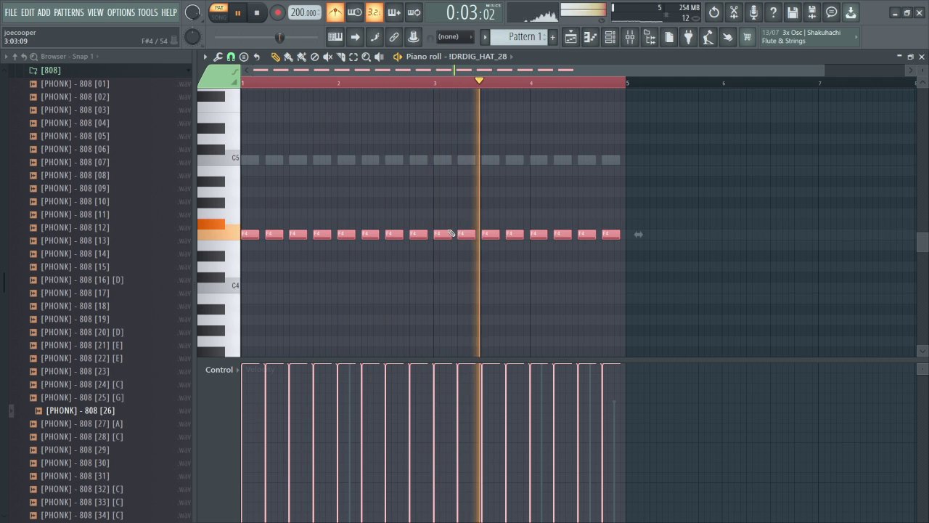
{"action": "key", "text": "space"}
{"action": "key", "text": "shift+Down"}
{"action": "key", "text": "shift+Down"}
{"action": "key", "text": "shift+Down"}
{"action": "key", "text": "shift+Down"}
{"action": "key", "text": "shift+Down"}
{"action": "key", "text": "shift+Down"}
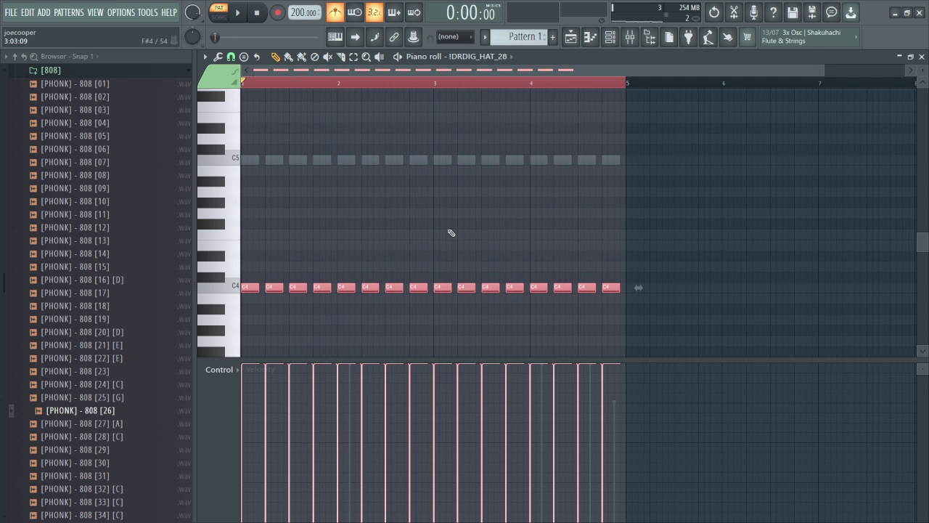
{"action": "key", "text": "space"}
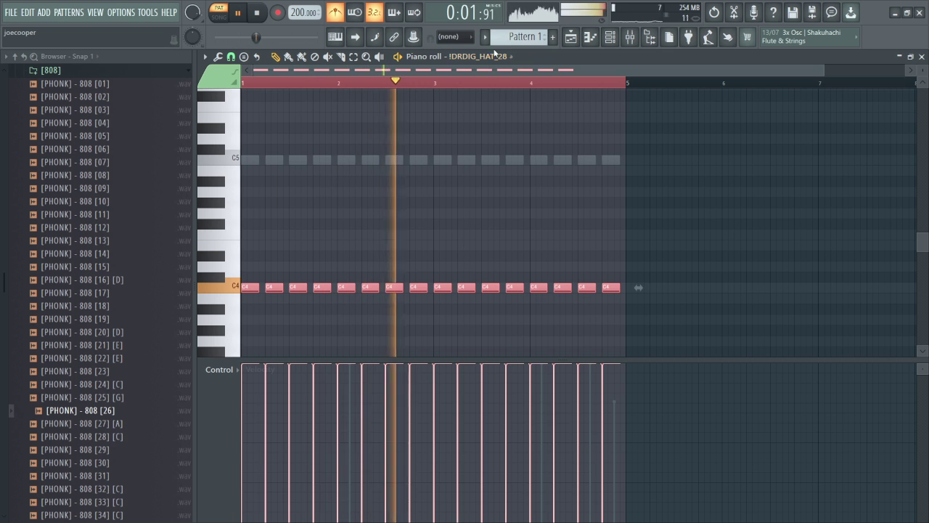
{"action": "key", "text": "ctrl+Up"}
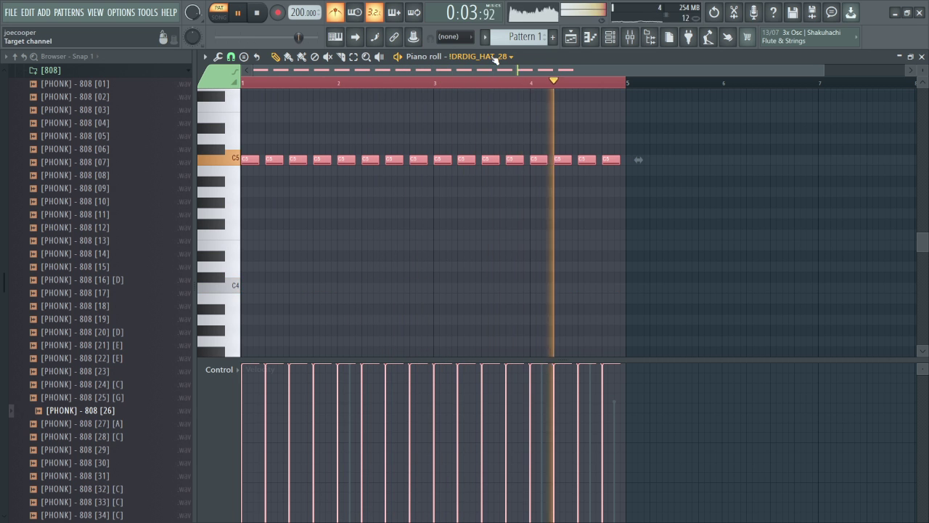
Fill the !DRDIG_HAT_42 channel with a note on each 2 steps and play it in the piano roll.
{"action": "left_click", "coordinate": [495, 57]}
{"action": "left_click", "coordinate": [481, 142]}
{"action": "key", "text": "space"}
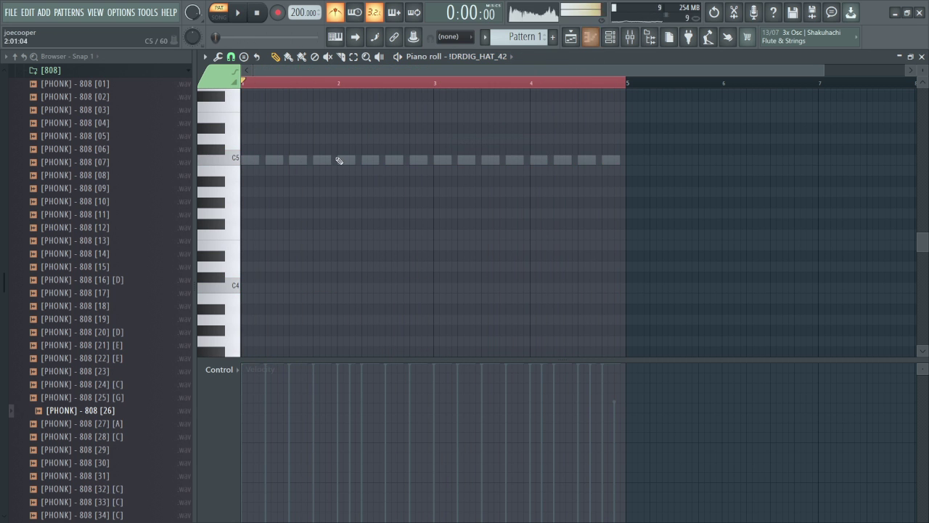
{"action": "left_click", "coordinate": [610, 40]}
{"action": "right_click", "coordinate": [348, 235]}
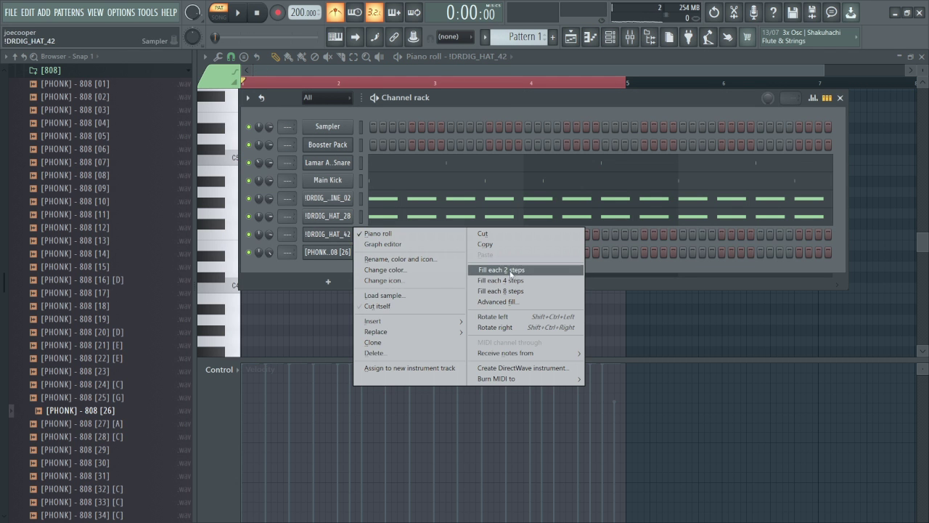
{"action": "left_click", "coordinate": [512, 270]}
{"action": "key", "text": "space"}
{"action": "key", "text": "F6"}
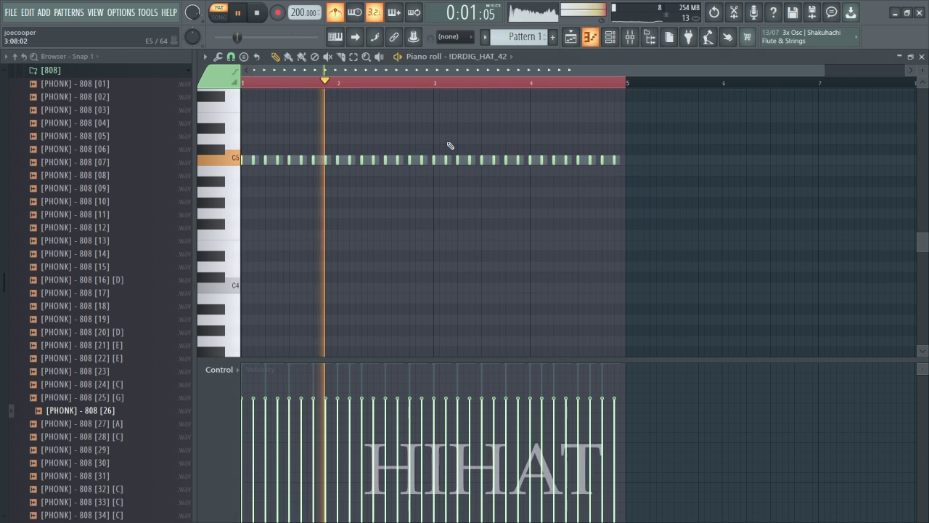
Add extra C5 hi-hat notes just before bar 3 and near the end of bar 4, and adjust the velocities around bar 3.
{"action": "left_click", "coordinate": [434, 160]}
{"action": "key", "text": "space"}
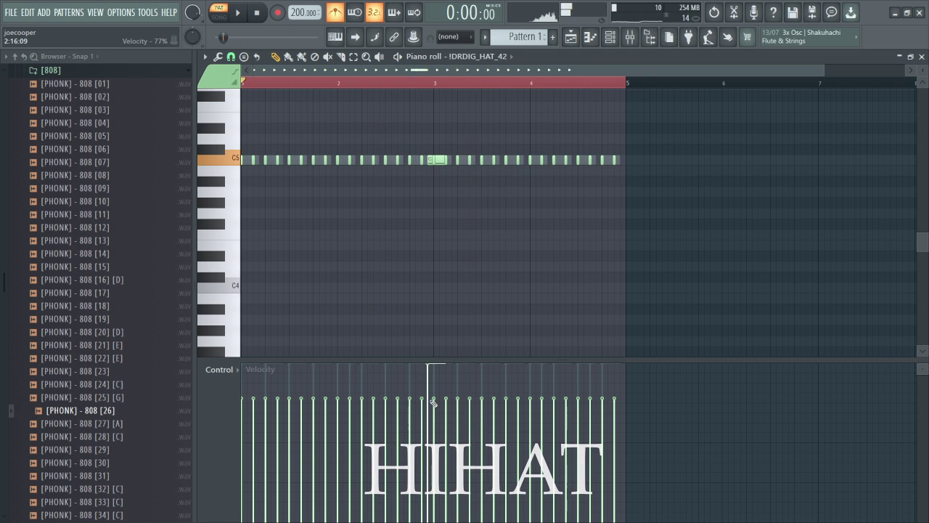
{"action": "key", "text": "space"}
{"action": "left_click_drag", "start_coordinate": [431, 403], "coordinate": [434, 386]}
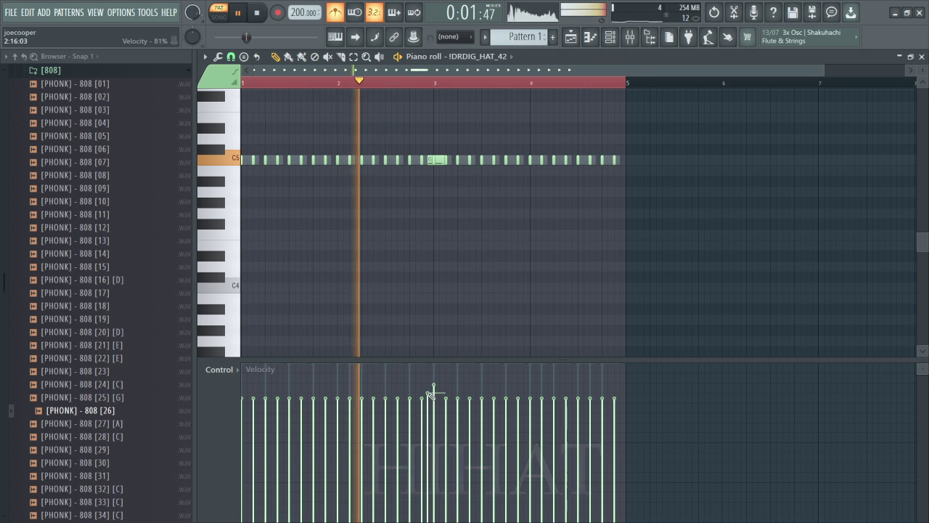
{"action": "left_click", "coordinate": [623, 160]}
{"action": "left_click_drag", "start_coordinate": [638, 162], "coordinate": [487, 174]}
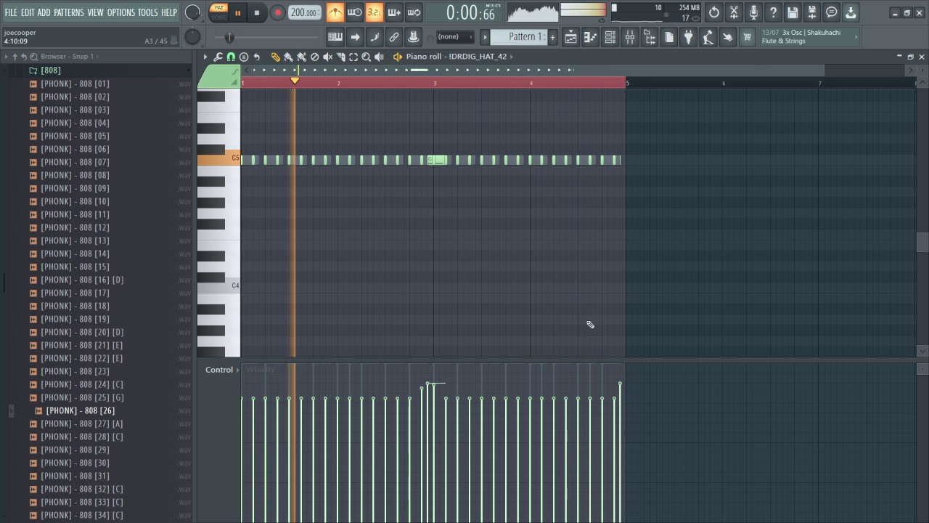
Draw a hi-hat roll at the end of bar 4 using 1/3 step snapping, and set the snap back to Line.
{"action": "scroll", "coordinate": [620, 81], "scroll_direction": "up", "scroll_amount": 5}
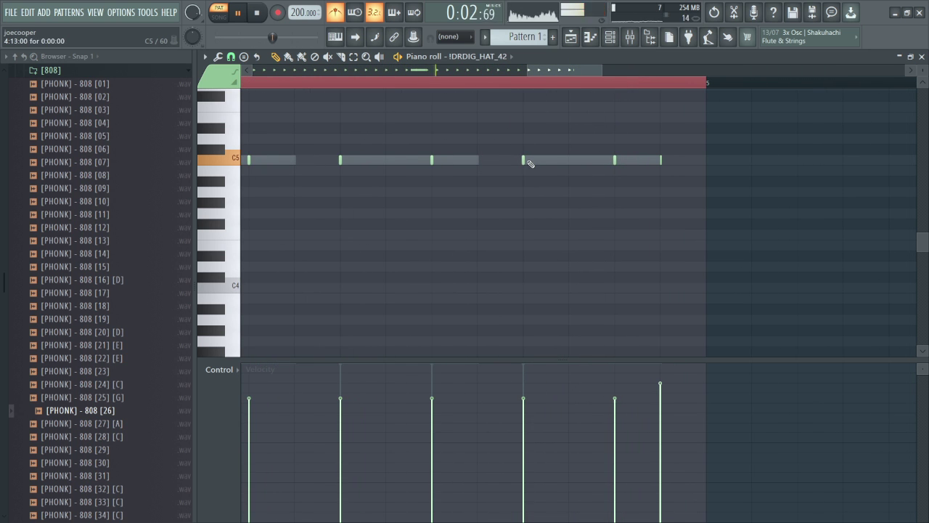
{"action": "left_click", "coordinate": [231, 56]}
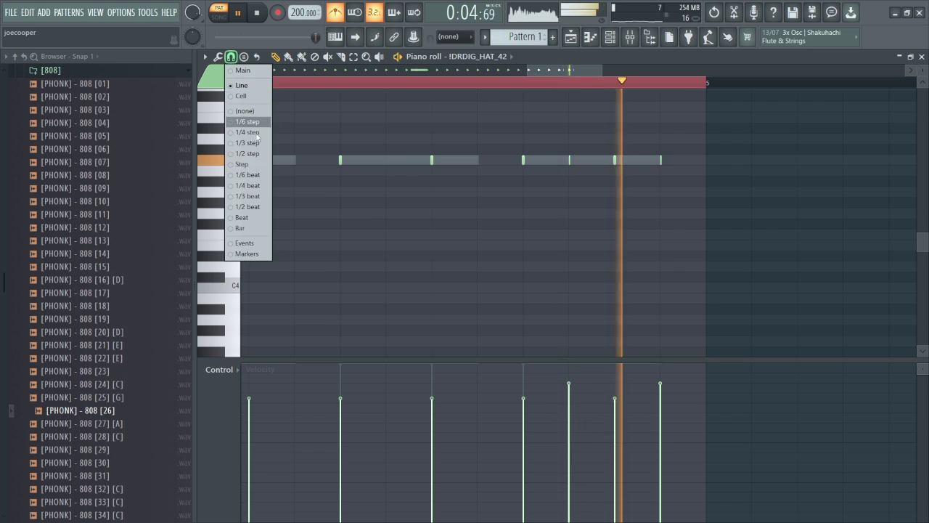
{"action": "left_click", "coordinate": [256, 142]}
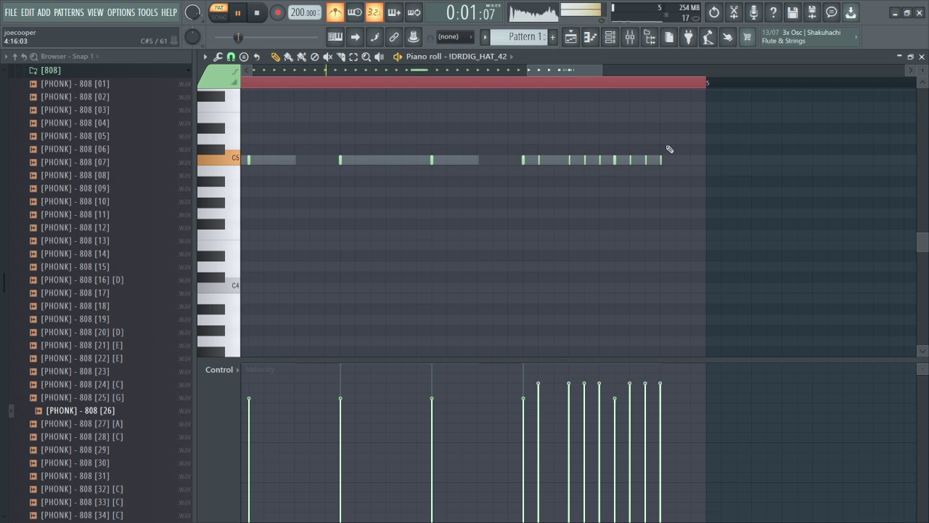
{"action": "scroll", "coordinate": [593, 91], "scroll_direction": "down", "scroll_amount": 2}
{"action": "key", "text": "ctrl+z"}
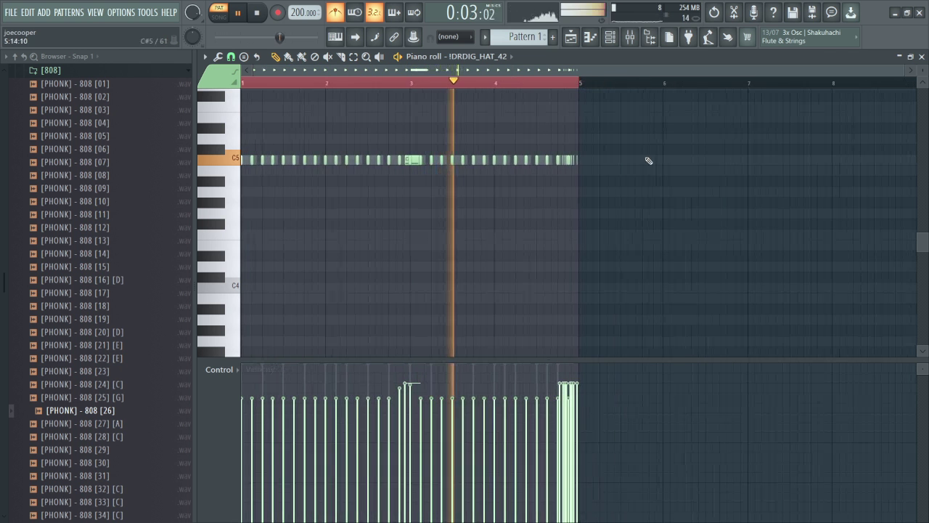
{"action": "left_click", "coordinate": [230, 56]}
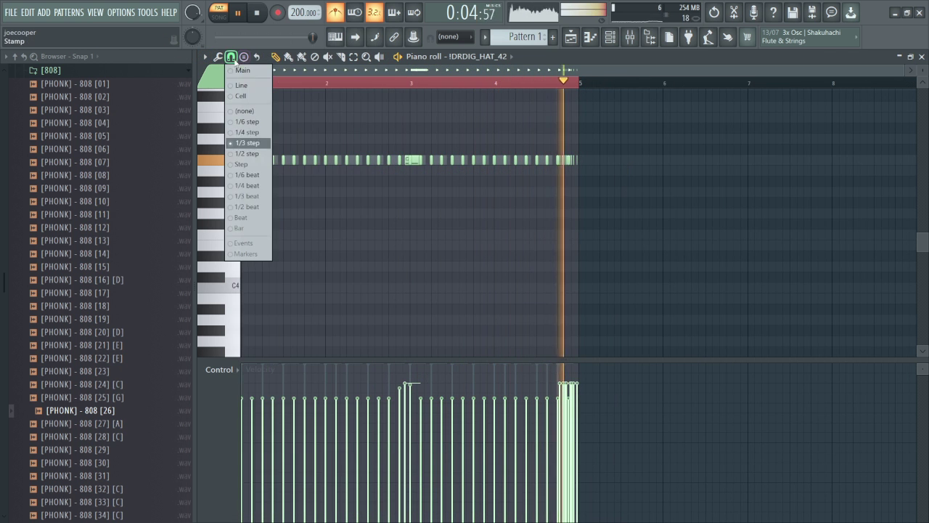
{"action": "left_click", "coordinate": [239, 86]}
Switch to Pattern 2, open the [PHONK] - 808 [26] channel in the piano roll and clear its existing notes.
{"action": "left_click", "coordinate": [608, 39]}
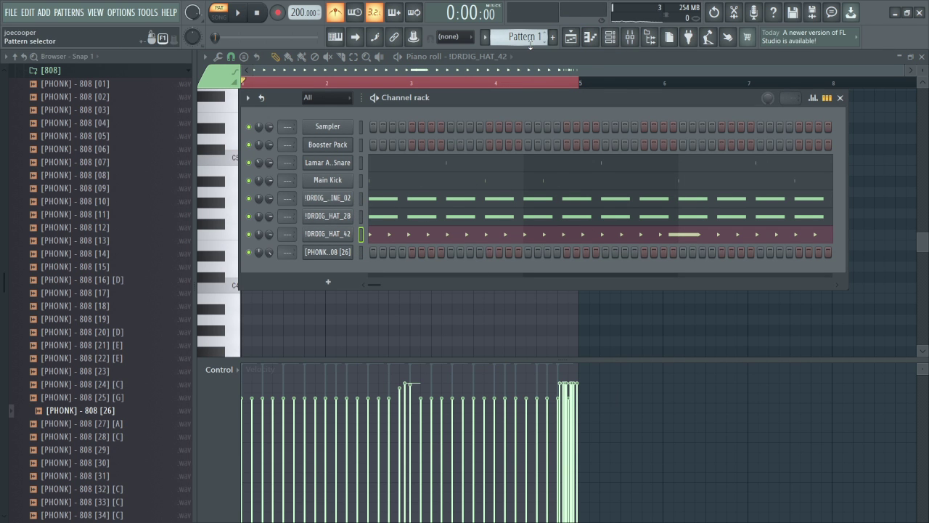
{"action": "scroll", "coordinate": [529, 44], "scroll_direction": "down", "scroll_amount": 1}
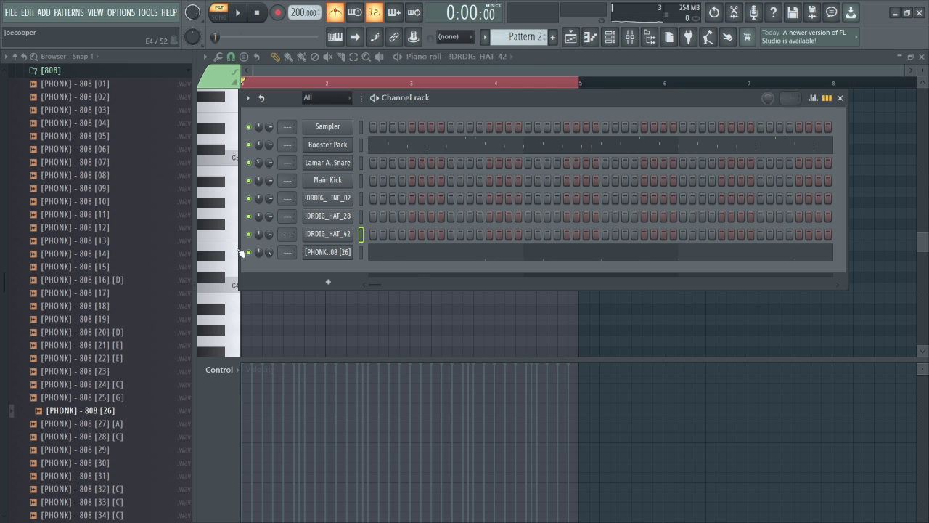
{"action": "left_click", "coordinate": [386, 252]}
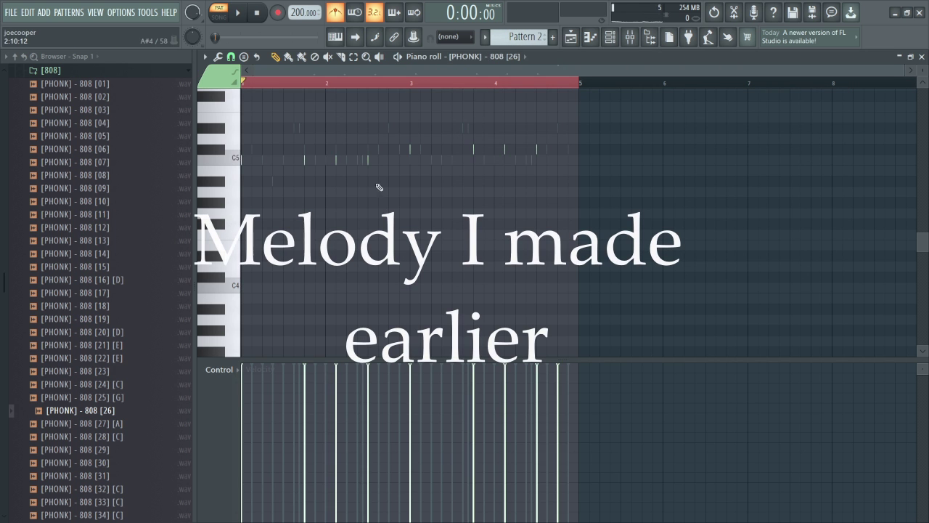
Play back the Pattern 2 melody while raising the system volume to 84, and stop playback.
{"action": "key", "text": "space"}
{"action": "key", "text": "XF86AudioLowerVolume"}
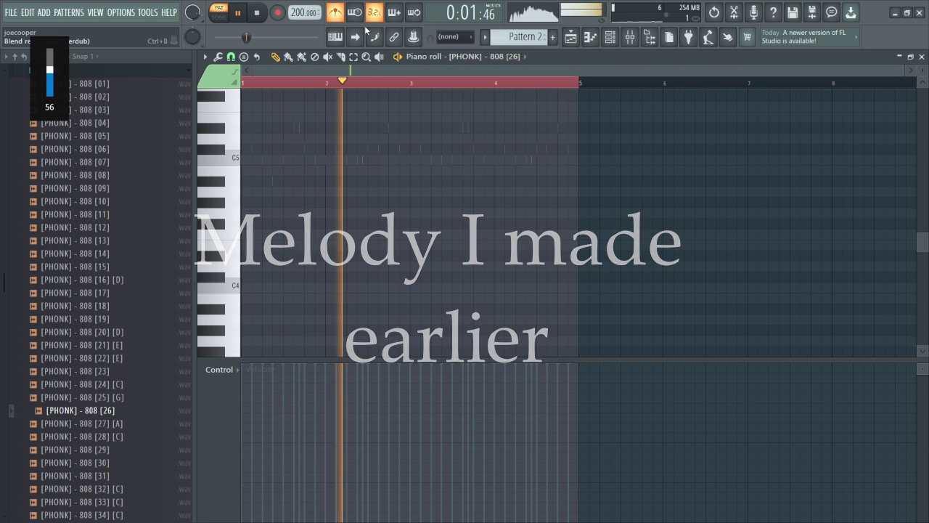
{"action": "key", "text": "XF86AudioRaiseVolume"}
{"action": "key", "text": "XF86AudioRaiseVolume"}
{"action": "key", "text": "XF86AudioRaiseVolume"}
{"action": "key", "text": "XF86AudioRaiseVolume"}
{"action": "key", "text": "XF86AudioRaiseVolume"}
{"action": "key", "text": "XF86AudioRaiseVolume"}
{"action": "key", "text": "XF86AudioRaiseVolume"}
{"action": "key", "text": "XF86AudioRaiseVolume"}
{"action": "key", "text": "XF86AudioRaiseVolume"}
{"action": "key", "text": "XF86AudioRaiseVolume"}
{"action": "key", "text": "XF86AudioRaiseVolume"}
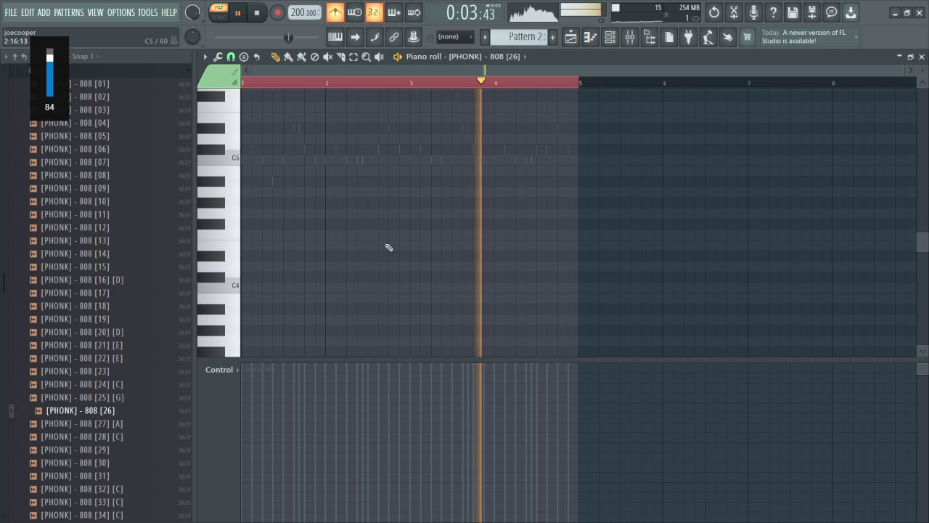
{"action": "key", "text": "space"}
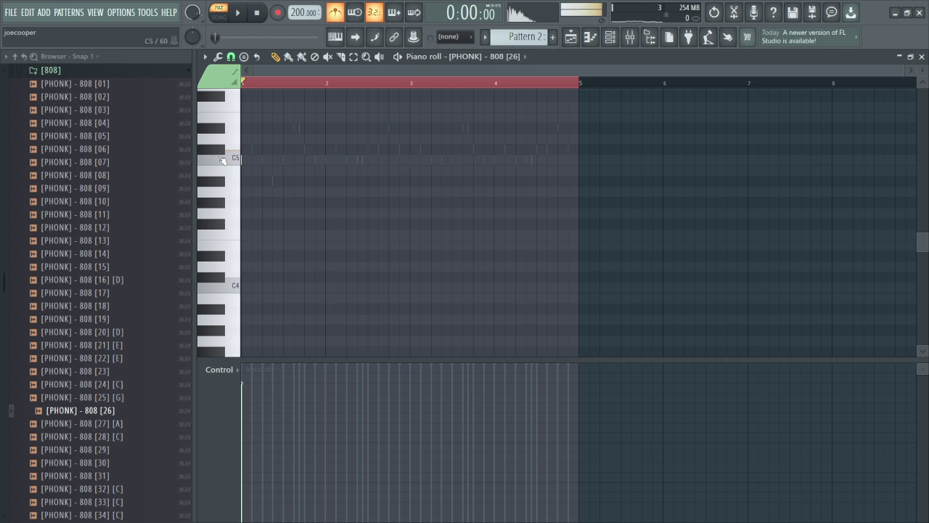
Copy the Main Kick notes from Pattern 1 into the 808 [26] channel of Pattern 2 and play them in the piano roll.
{"action": "left_click", "coordinate": [607, 42]}
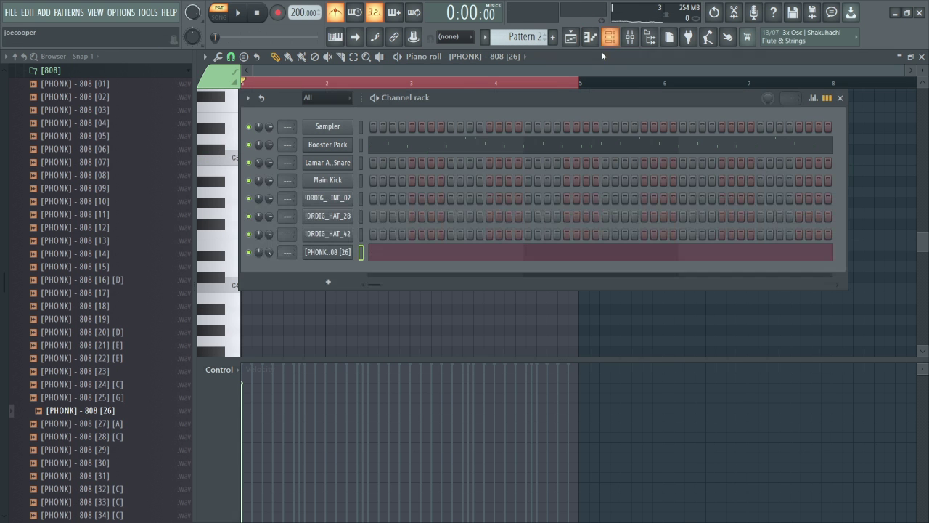
{"action": "scroll", "coordinate": [523, 32], "scroll_direction": "up", "scroll_amount": 1}
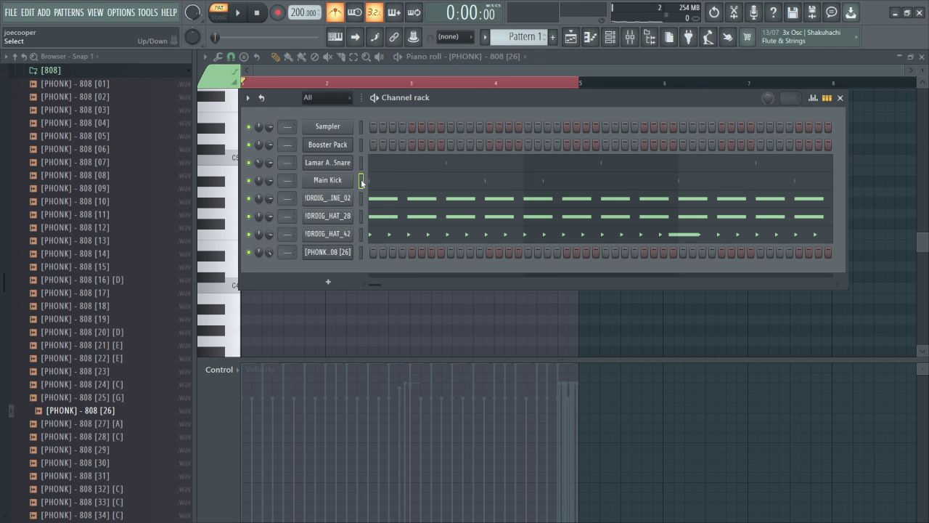
{"action": "scroll", "coordinate": [529, 38], "scroll_direction": "down", "scroll_amount": 1}
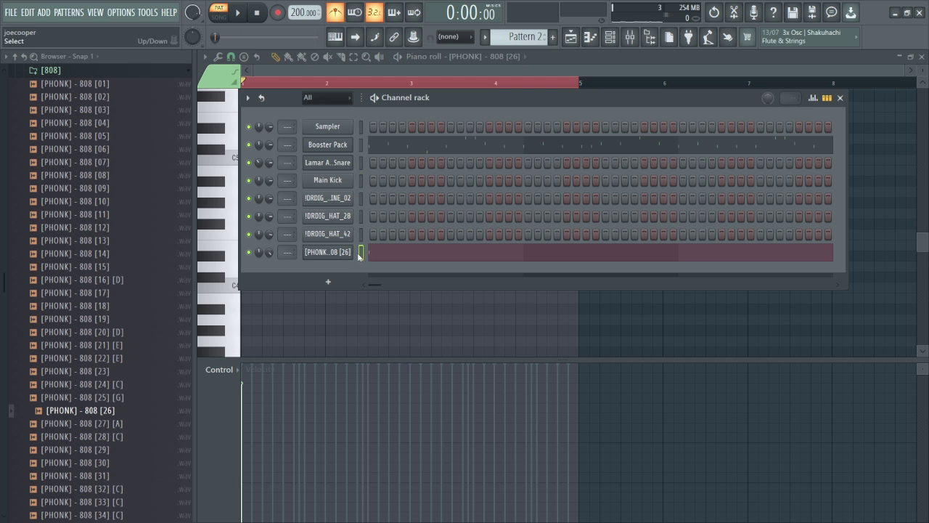
{"action": "key", "text": "ctrl+v"}
{"action": "key", "text": "space"}
{"action": "left_click", "coordinate": [588, 40]}
{"action": "scroll", "coordinate": [450, 166], "scroll_direction": "up", "scroll_amount": 1}
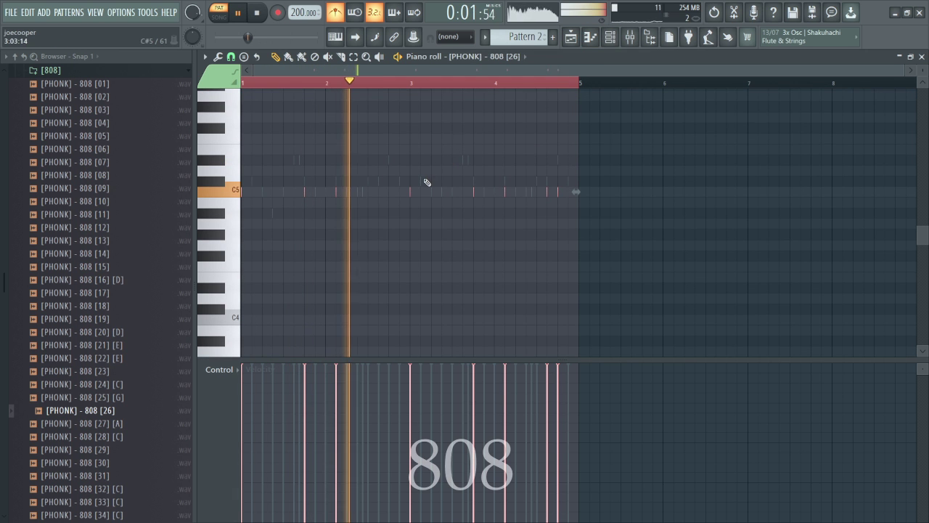
Play Pattern 2 and make sure the [PHONK] - 808 [26] channel is set to Cut itself.
{"action": "key", "text": "space"}
{"action": "left_click_drag", "start_coordinate": [575, 166], "coordinate": [395, 241]}
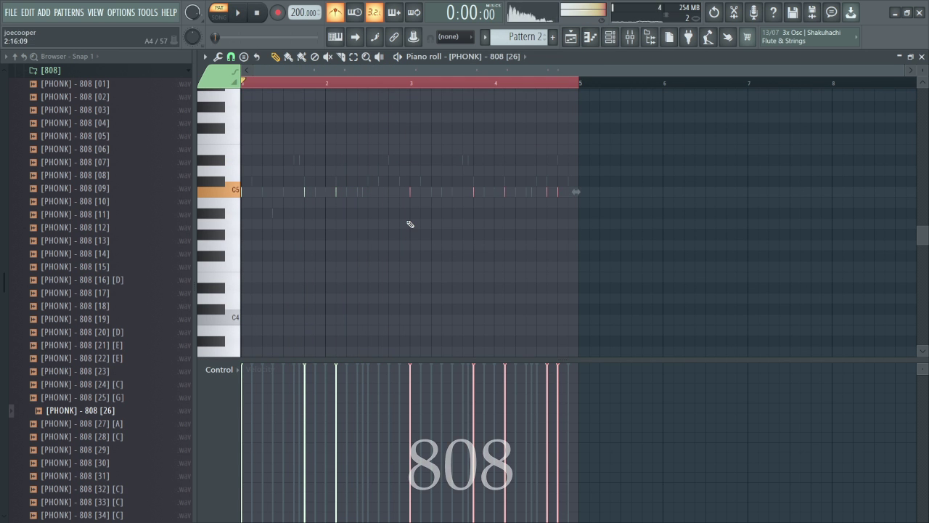
{"action": "key", "text": "space"}
{"action": "key", "text": "F6"}
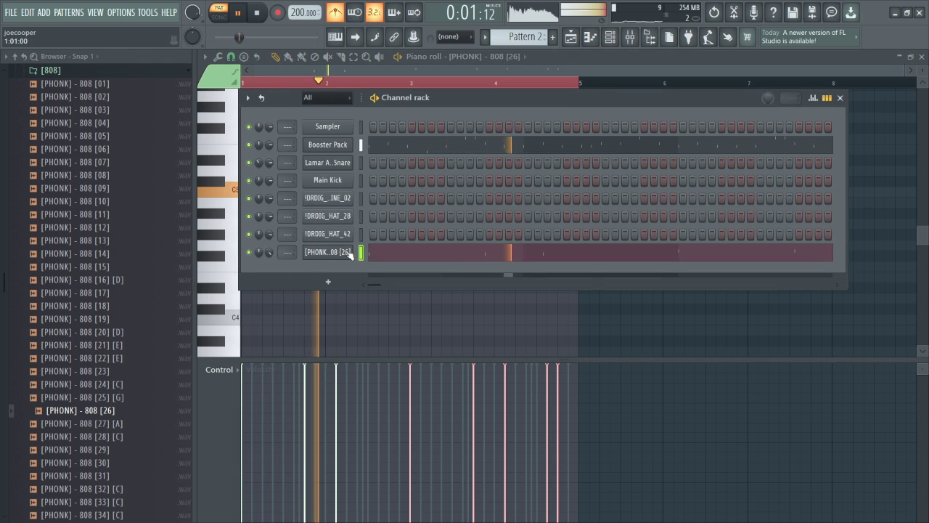
{"action": "right_click", "coordinate": [349, 252]}
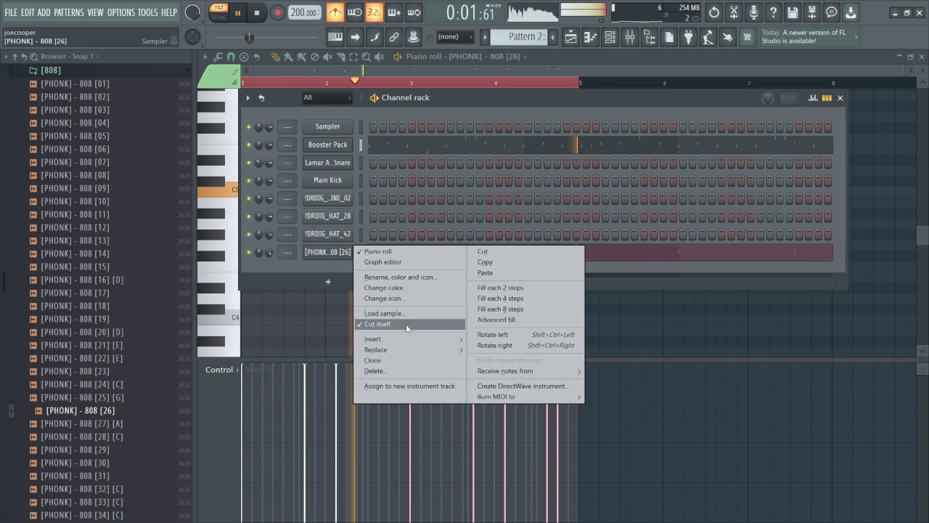
{"action": "left_click", "coordinate": [521, 100]}
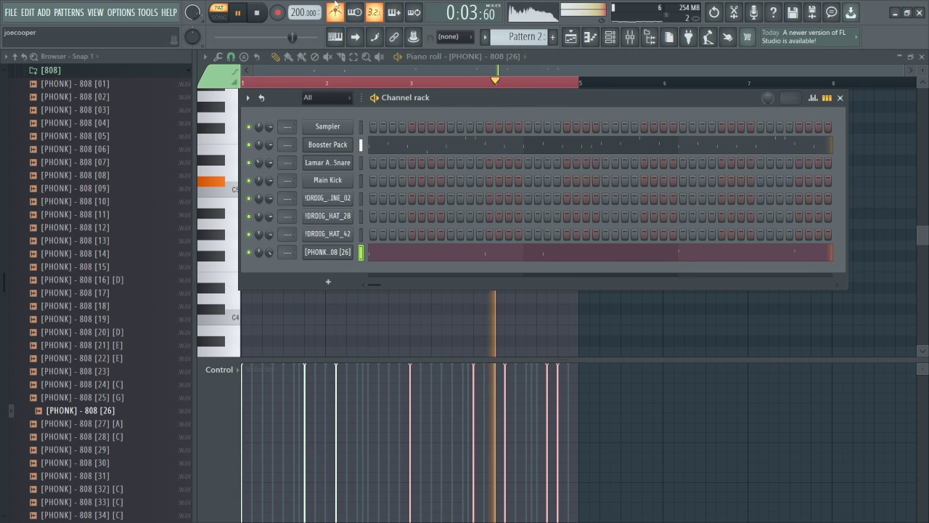
Place Pattern 2 on Track 1 and Pattern 1 on Track 2 of the playlist at bar 1, and duplicate both clips to bar 5.
{"action": "left_click", "coordinate": [569, 40]}
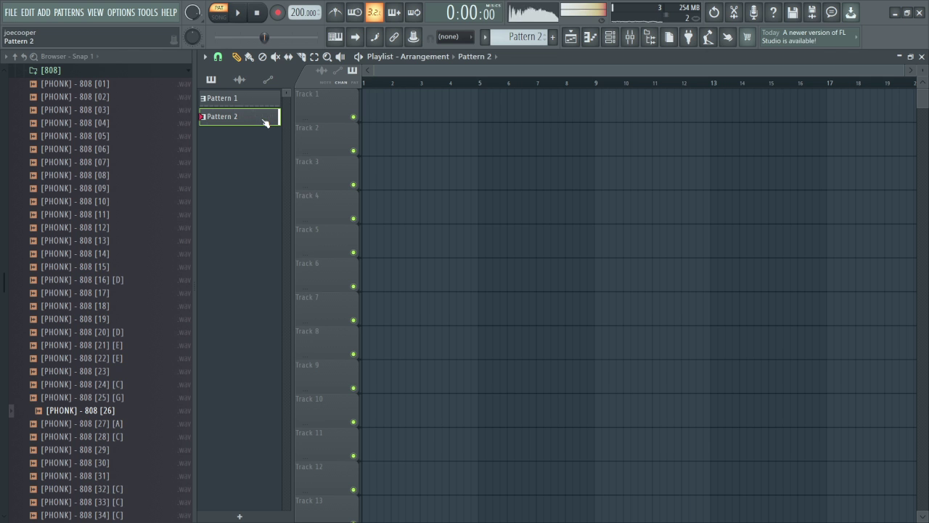
{"action": "left_click_drag", "start_coordinate": [384, 136], "coordinate": [365, 109]}
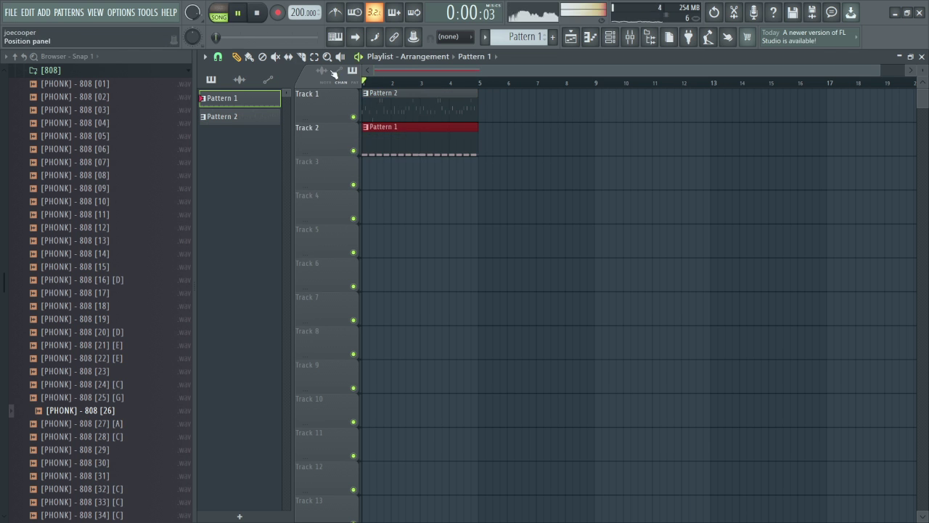
{"action": "left_click_drag", "start_coordinate": [510, 187], "coordinate": [366, 91]}
{"action": "key", "text": "ctrl+b"}
Play back the full arrangement in song mode with the channel rack open while raising the system volume.
{"action": "left_click", "coordinate": [613, 38]}
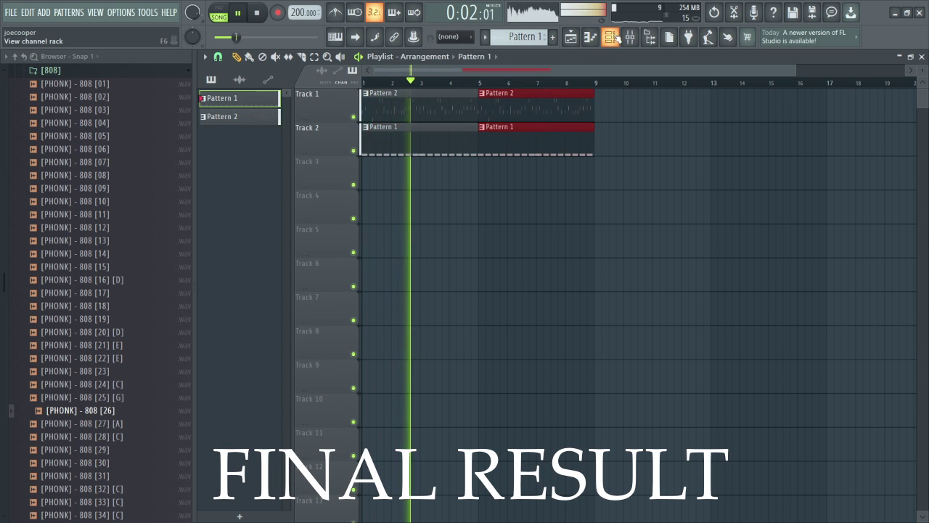
{"action": "left_click", "coordinate": [612, 37]}
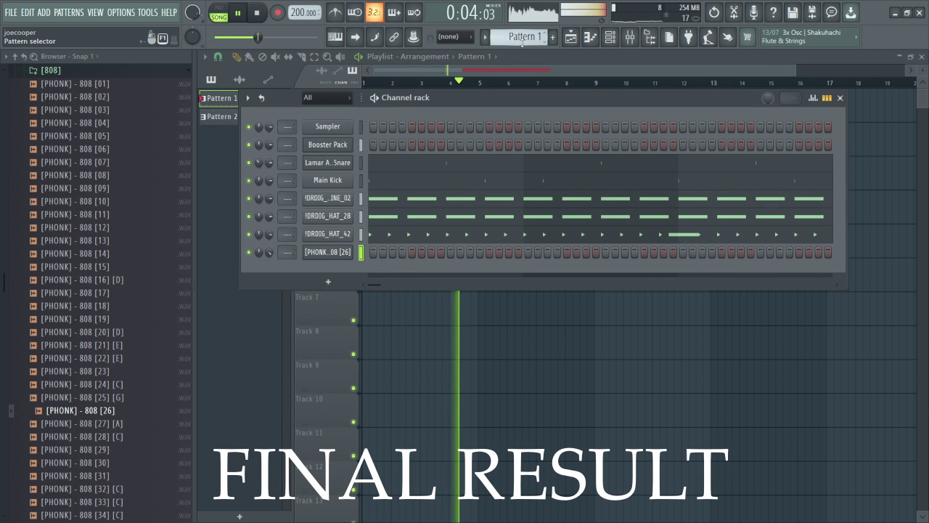
{"action": "key", "text": "space"}
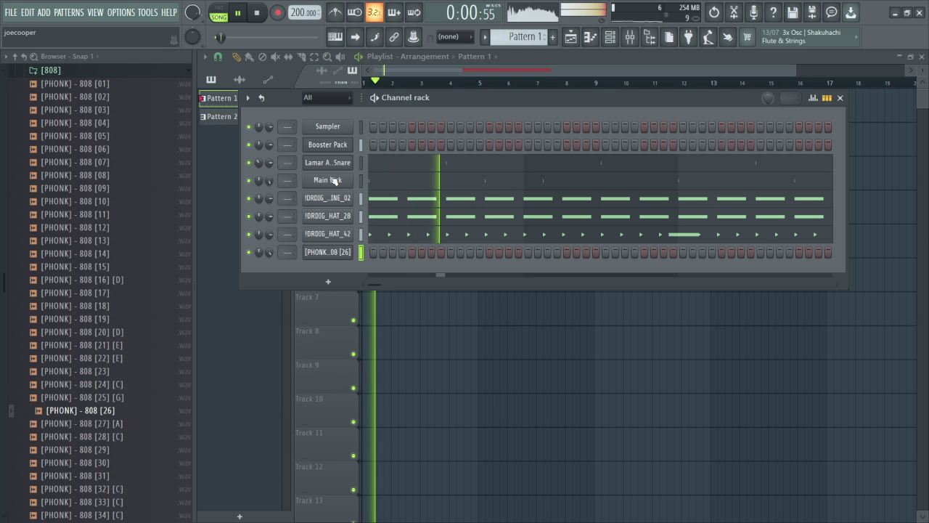
{"action": "key", "text": "XF86AudioRaiseVolume"}
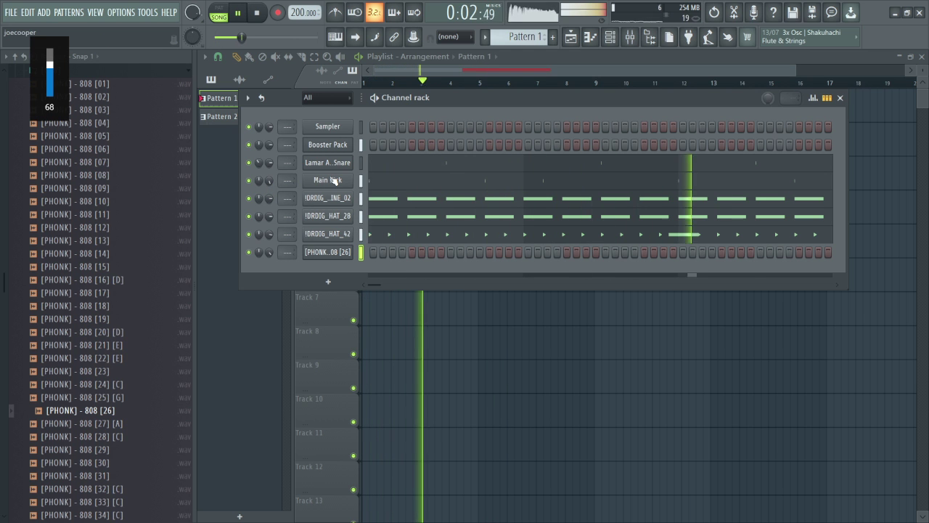
{"action": "key", "text": "XF86AudioRaiseVolume"}
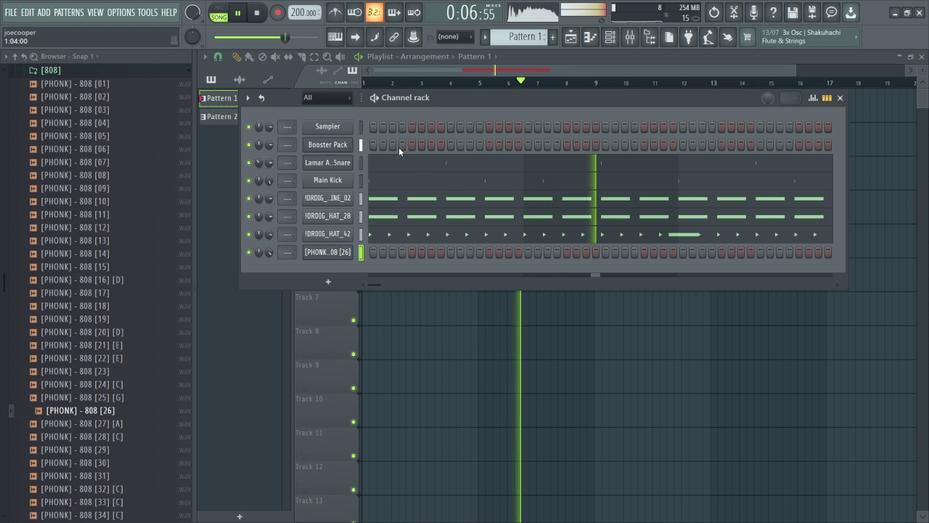
{"action": "left_click", "coordinate": [570, 39]}
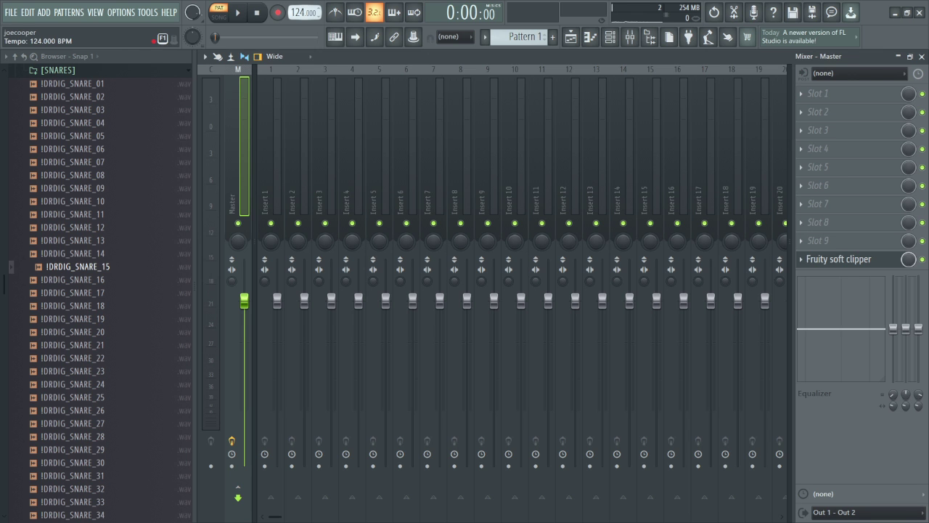
In the 124 BPM project, preview the !DRDIG_KICK_08 sample, fill its channel every 4 steps and play the pattern.
{"action": "left_click", "coordinate": [610, 37]}
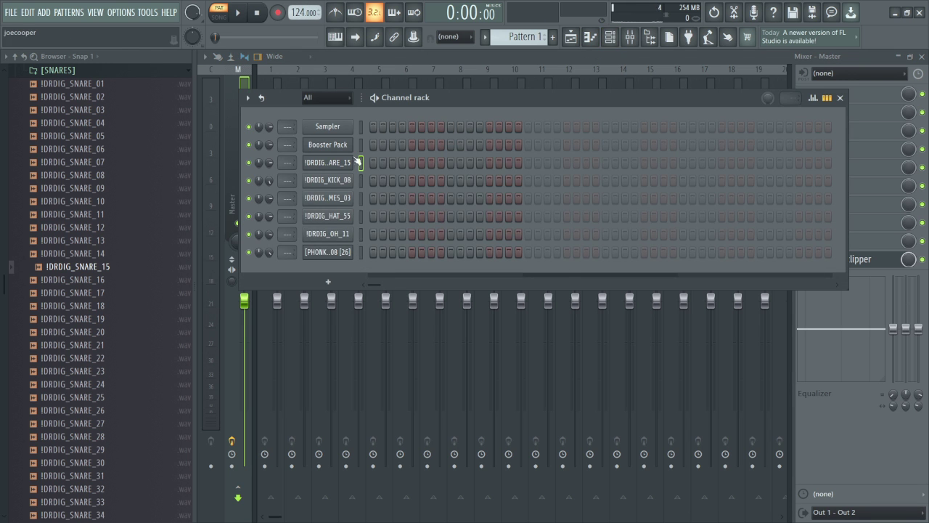
{"action": "left_click", "coordinate": [342, 180]}
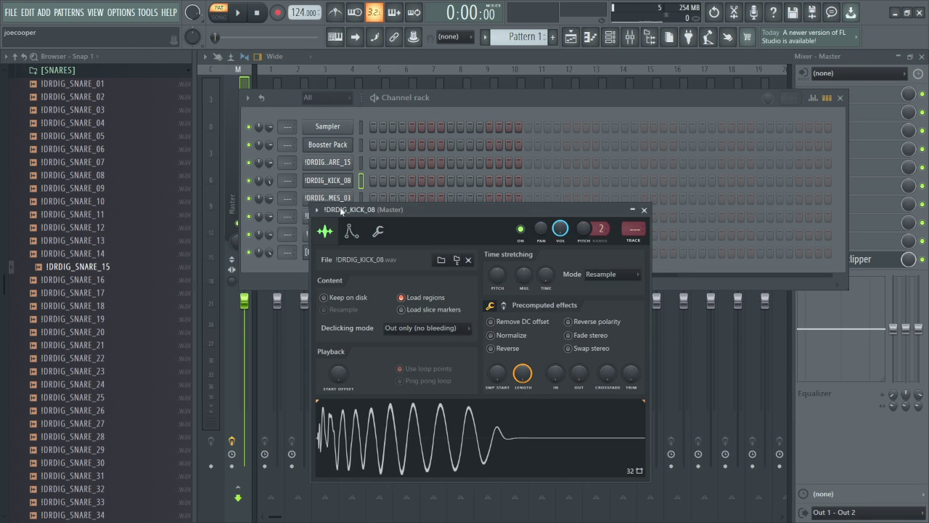
{"action": "left_click", "coordinate": [507, 444]}
{"action": "right_click", "coordinate": [349, 178]}
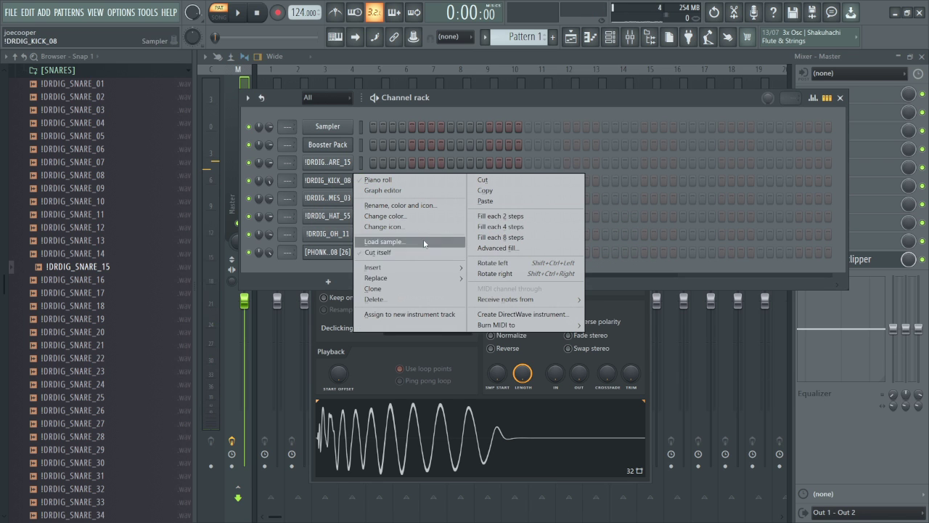
{"action": "left_click", "coordinate": [506, 228]}
{"action": "key", "text": "space"}
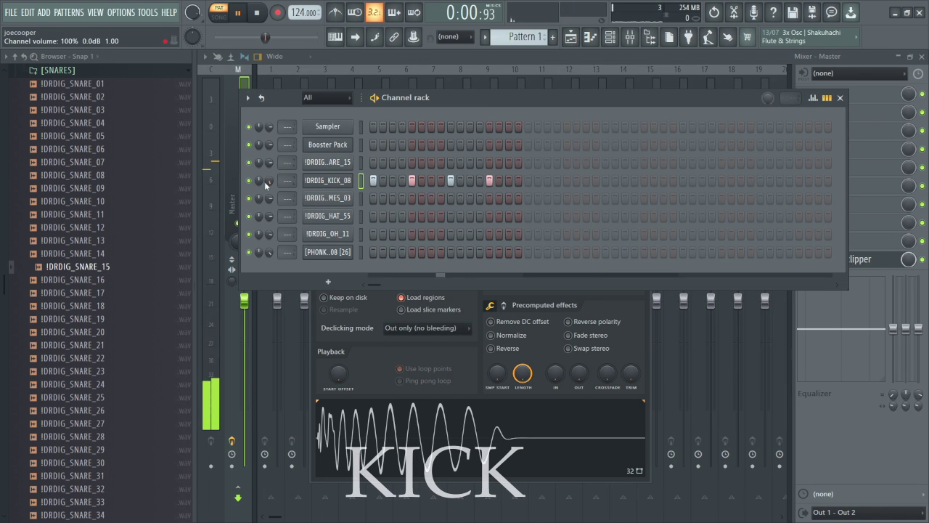
Duplicate the one-bar kick pattern in the piano roll to fill four bars and raise all its note velocities to maximum.
{"action": "left_click", "coordinate": [590, 36]}
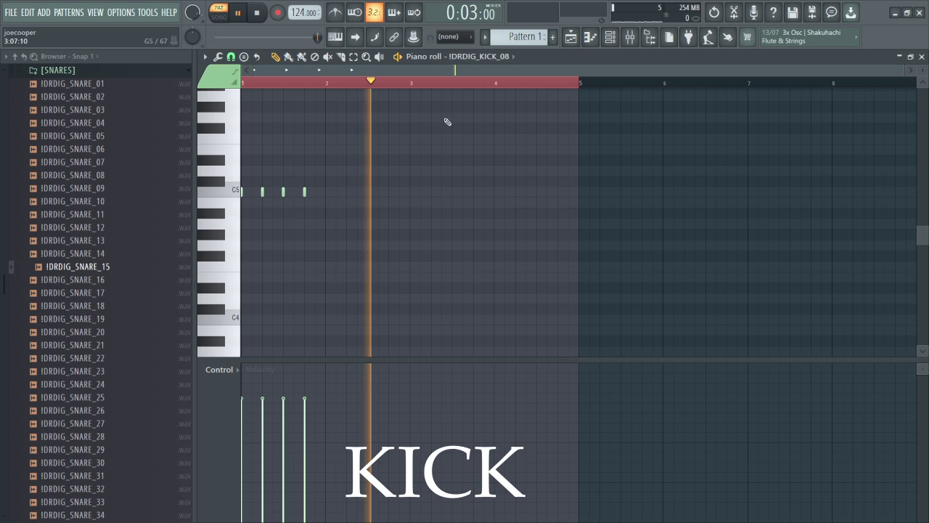
{"action": "key", "text": "space"}
{"action": "key", "text": "ctrl+b"}
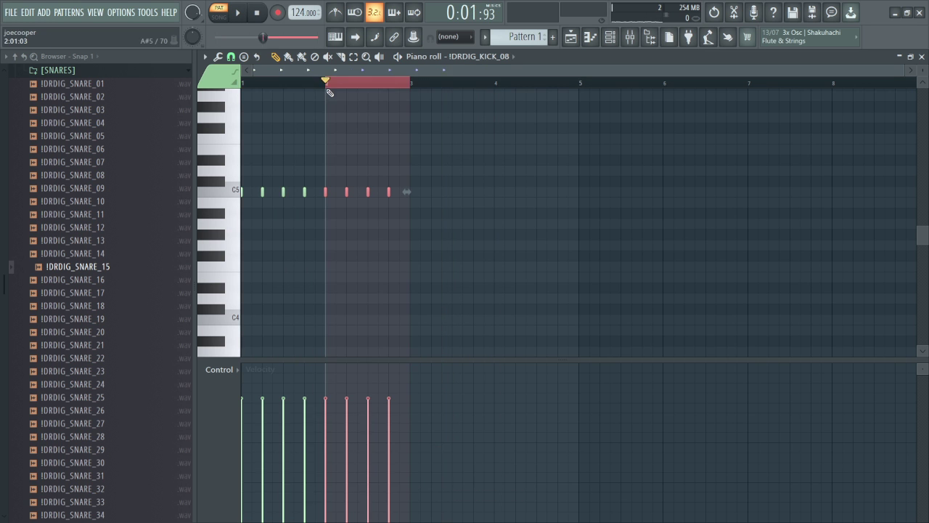
{"action": "key", "text": "ctrl+b"}
{"action": "key", "text": "ctrl+b"}
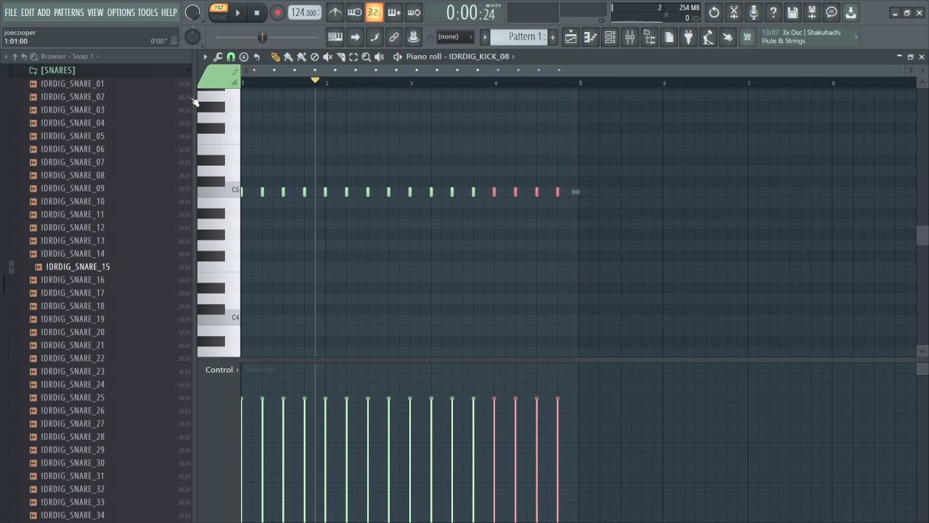
{"action": "key", "text": "space"}
{"action": "left_click_drag", "start_coordinate": [630, 424], "coordinate": [644, 241]}
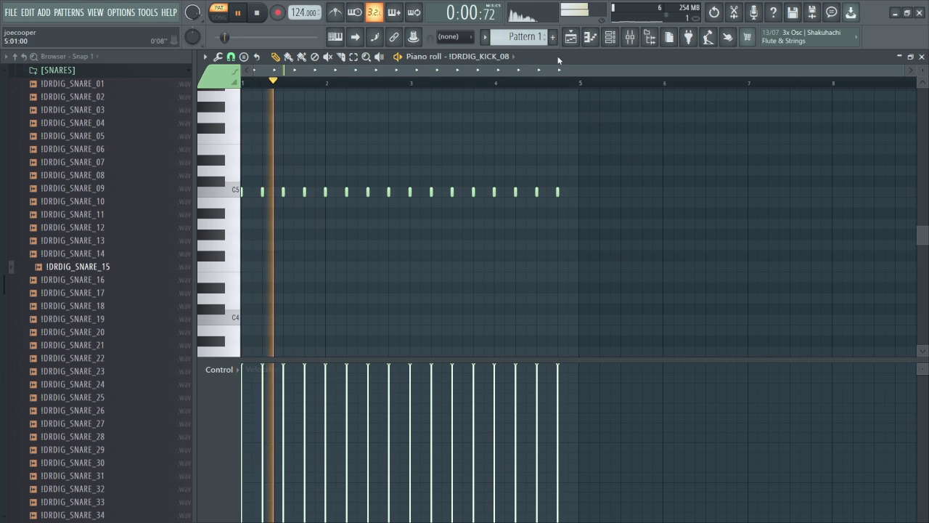
Switch the piano roll to !DRDIG_SNARE_15 and draw C5 snare notes on beats 2 and 4 of bars 1 and 2.
{"action": "left_click", "coordinate": [494, 56]}
{"action": "left_click", "coordinate": [501, 99]}
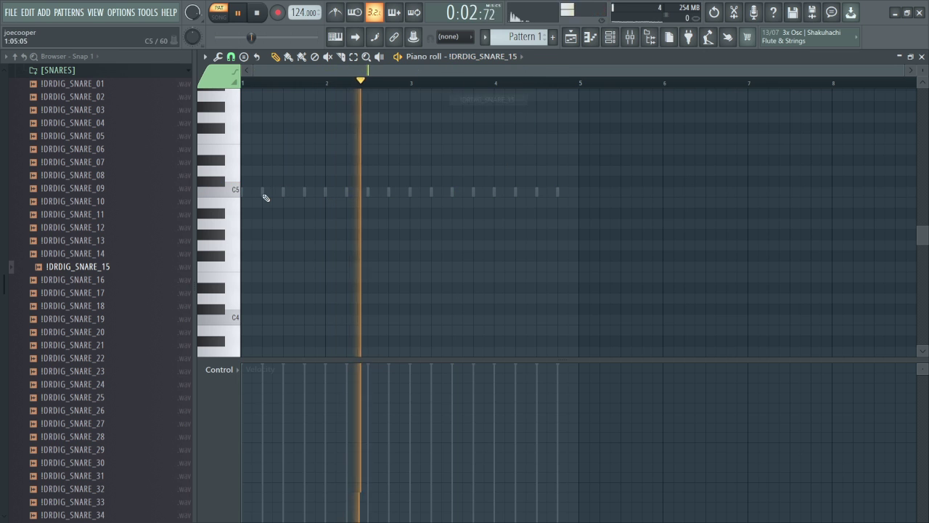
{"action": "key", "text": "space"}
{"action": "key", "text": "space"}
{"action": "left_click", "coordinate": [305, 191]}
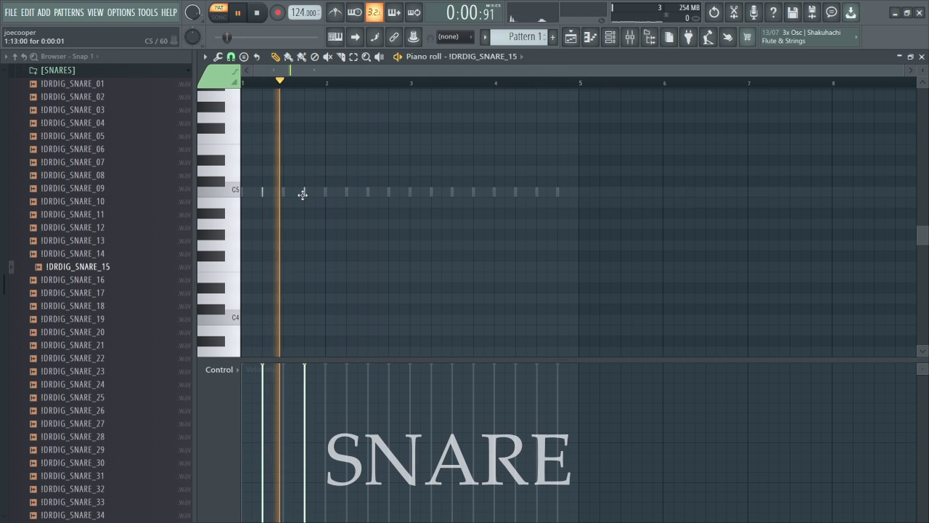
{"action": "left_click", "coordinate": [346, 191]}
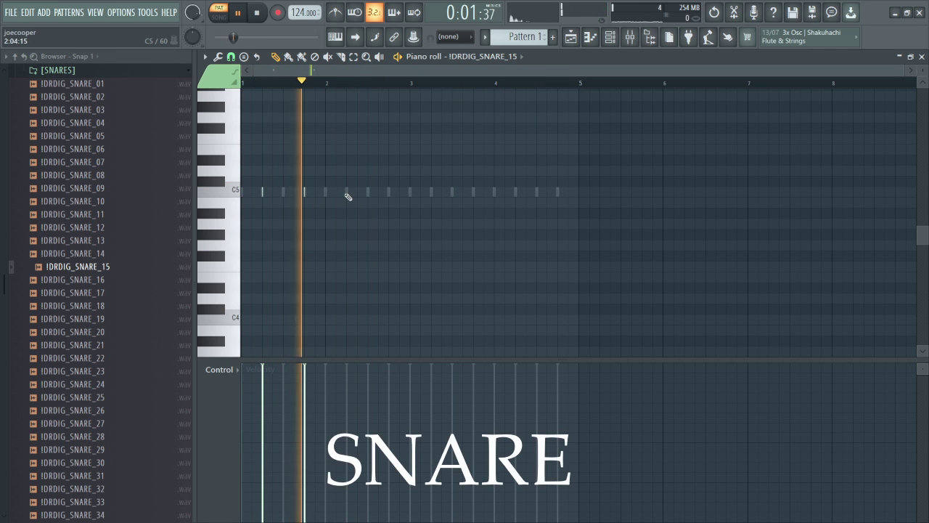
{"action": "left_click", "coordinate": [389, 190]}
Add a softer snare hit just before bar 3, and duplicate the two-bar snare pattern into bars 3 and 4.
{"action": "scroll", "coordinate": [421, 86], "scroll_direction": "up", "scroll_amount": 3}
{"action": "key", "text": "space"}
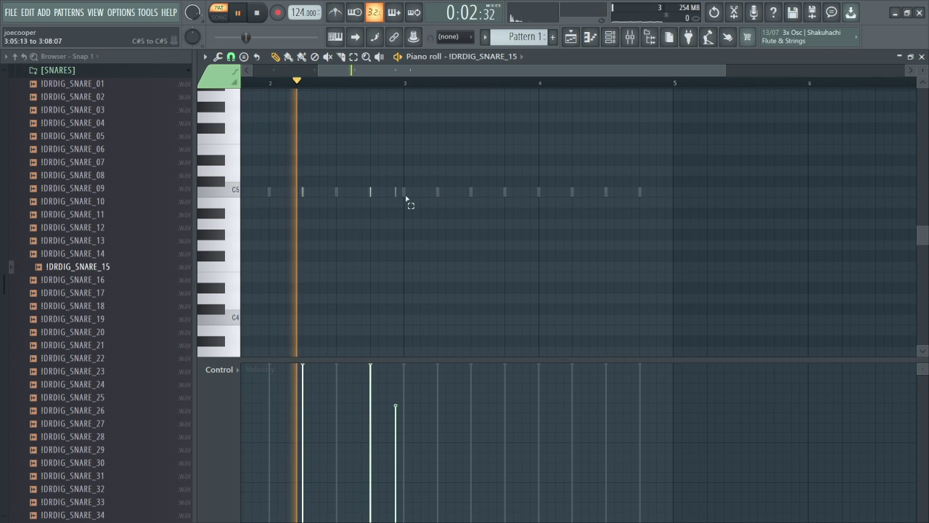
{"action": "left_click_drag", "start_coordinate": [463, 182], "coordinate": [145, 232], "text": "ctrl"}
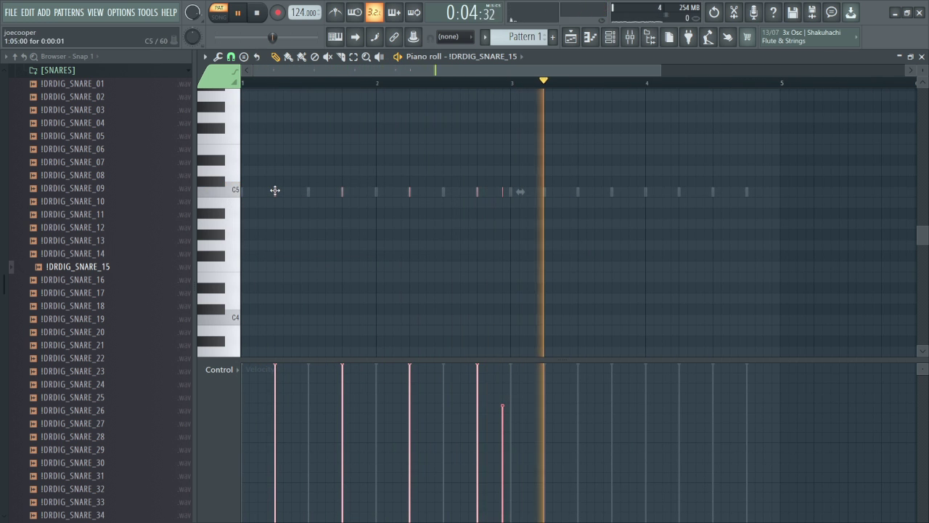
{"action": "key", "text": "ctrl+b"}
{"action": "left_click", "coordinate": [556, 233], "text": "ctrl"}
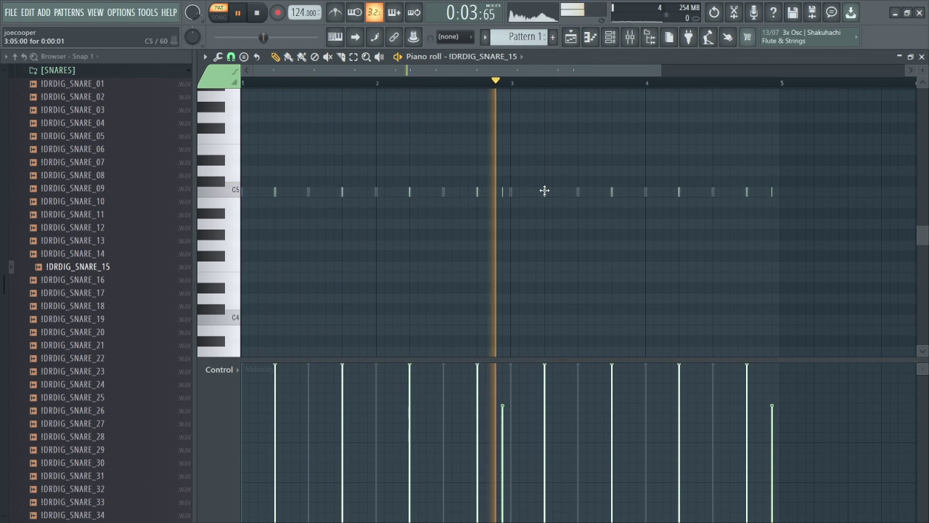
Add two softer snare hits around beat 3 of bar 4, and stop playback.
{"action": "left_click", "coordinate": [709, 193]}
{"action": "left_click", "coordinate": [722, 194]}
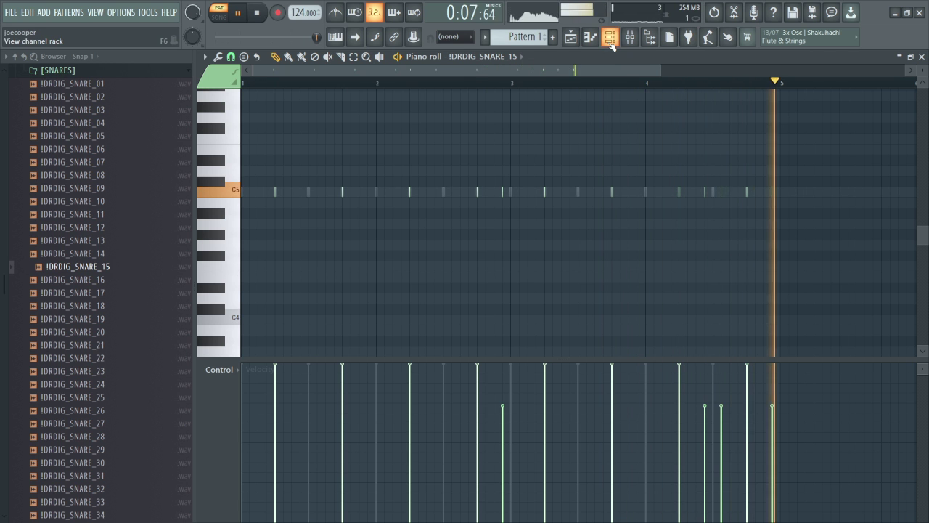
{"action": "key", "text": "F6"}
{"action": "key", "text": "space"}
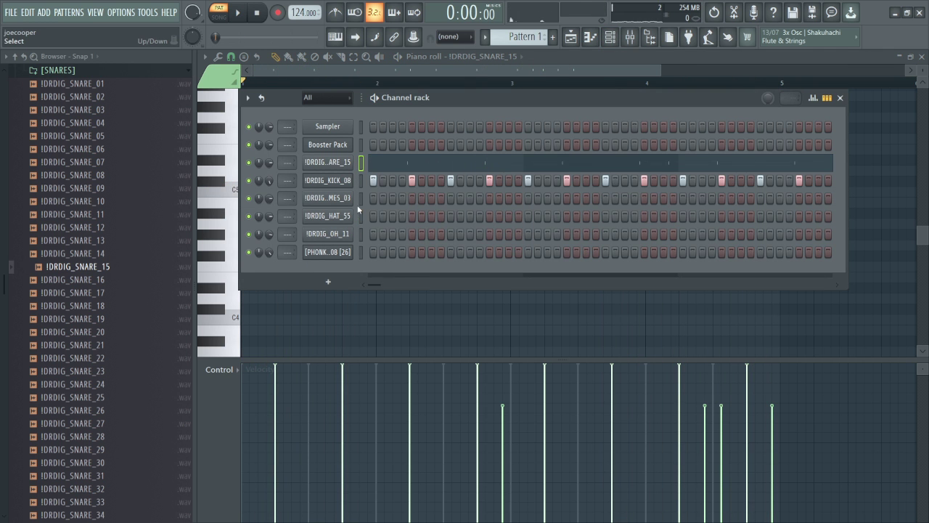
Fill the percussion channel below !DRDIG_KICK_08 every 4 steps and play the pattern.
{"action": "right_click", "coordinate": [354, 193]}
{"action": "left_click", "coordinate": [526, 247]}
{"action": "key", "text": "space"}
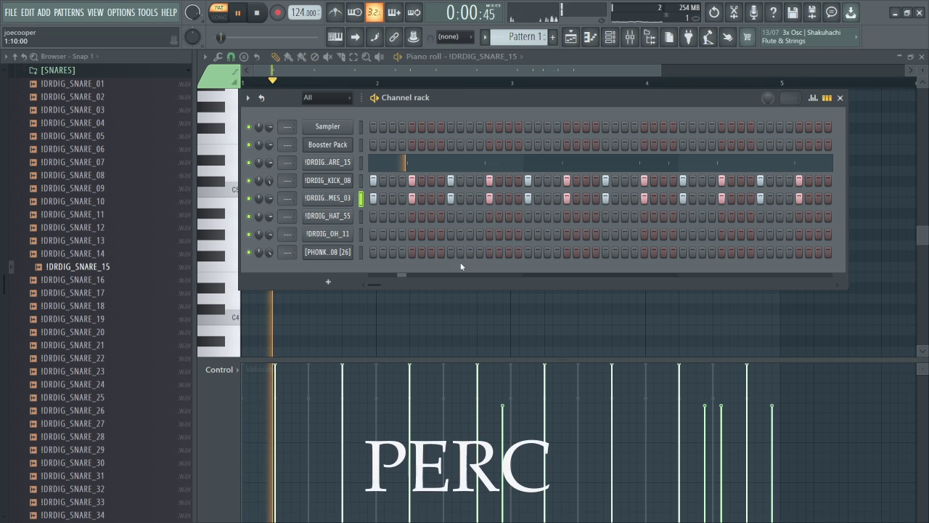
Fill the !DRDIG_HAT_55 channel every 2 steps and the !DRDIG_OH_11 channel every 4 steps.
{"action": "right_click", "coordinate": [334, 218]}
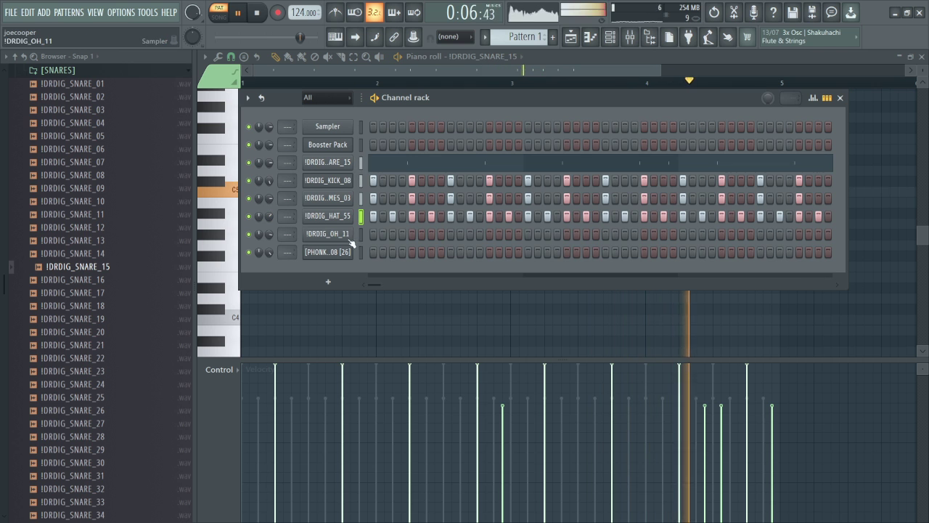
{"action": "right_click", "coordinate": [347, 234]}
{"action": "left_click", "coordinate": [500, 284]}
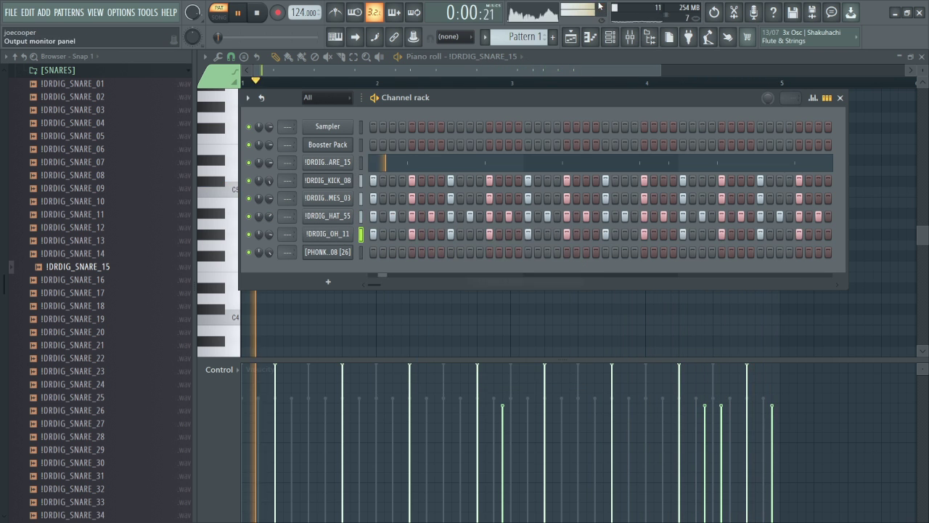
Shift all !DRDIG_OH_11 notes two steps later in the piano roll so they fall on the offbeats.
{"action": "left_click", "coordinate": [590, 38]}
{"action": "left_click_drag", "start_coordinate": [307, 188], "coordinate": [333, 182]}
{"action": "left_click", "coordinate": [328, 180]}
{"action": "key", "text": "ctrl+a"}
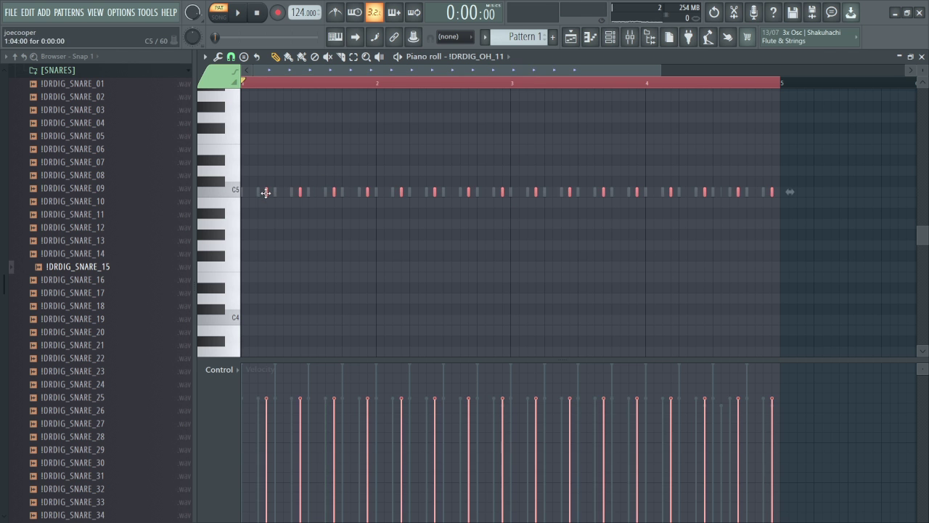
{"action": "left_click_drag", "start_coordinate": [266, 193], "coordinate": [257, 193]}
Raise the Out fade of the !DRDIG_OH_11 sample in its channel settings and play back the pattern.
{"action": "left_click", "coordinate": [612, 40]}
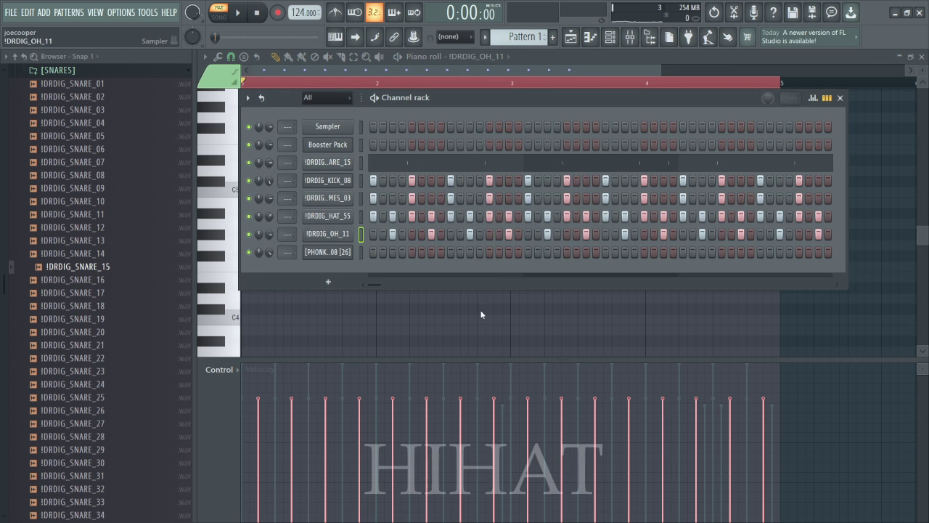
{"action": "left_click", "coordinate": [327, 233]}
{"action": "left_click_drag", "start_coordinate": [515, 314], "coordinate": [517, 280]}
{"action": "key", "text": "space"}
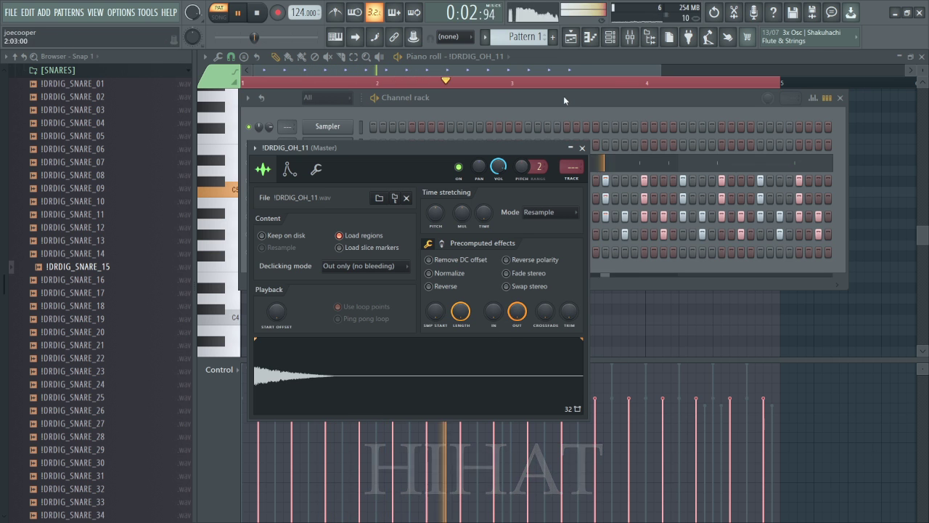
{"action": "left_click", "coordinate": [590, 37]}
{"action": "left_click", "coordinate": [610, 37]}
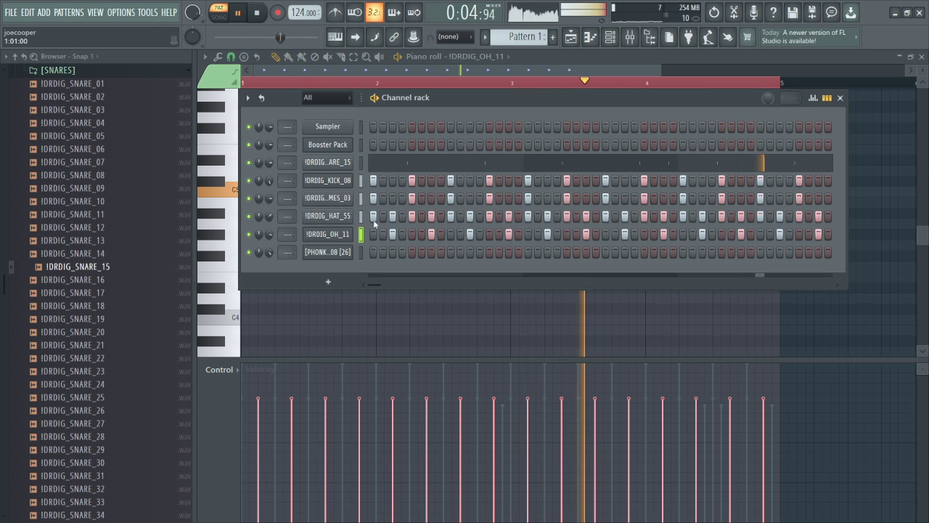
Review the Pattern 1 drum notes during playback and switch to Pattern 2.
{"action": "key", "text": "F6"}
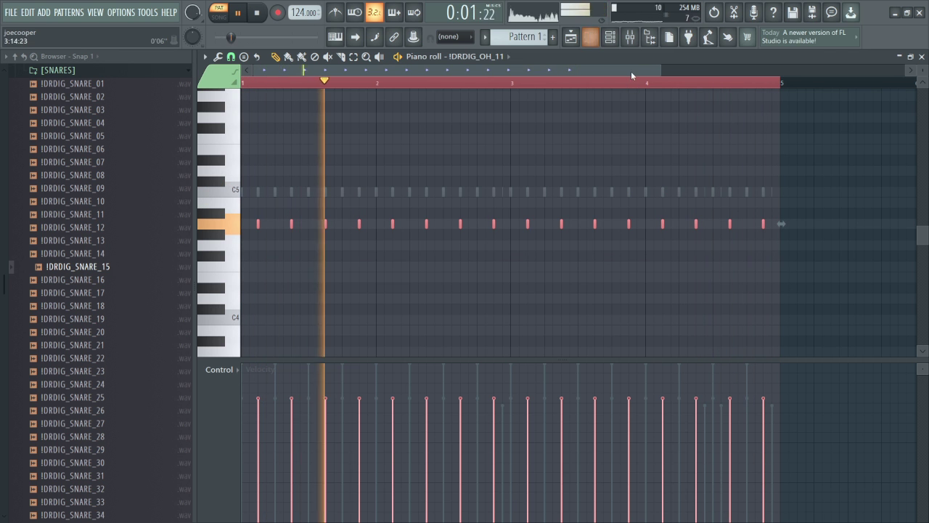
{"action": "key", "text": "F6"}
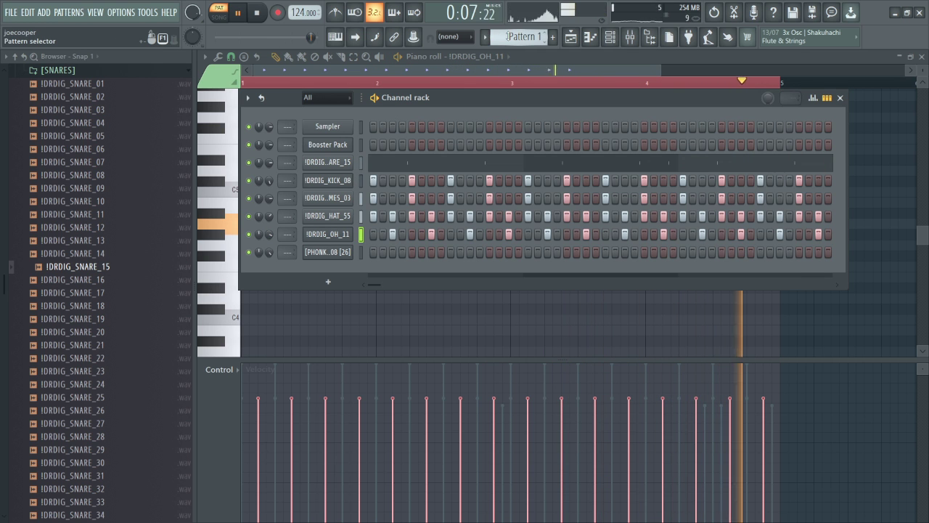
{"action": "scroll", "coordinate": [508, 36], "scroll_direction": "down", "scroll_amount": 1}
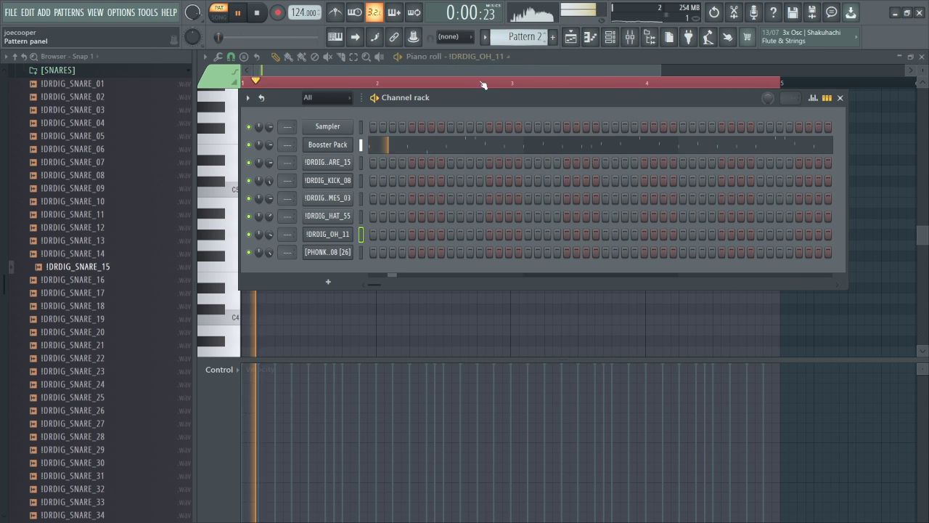
Place 808 notes on every beat, C5 in bars 1–2 and C#5 in bars 3–4, plus high C6 and C#6 notes closing bars 2 and 4.
{"action": "left_click", "coordinate": [590, 37]}
{"action": "key", "text": "space"}
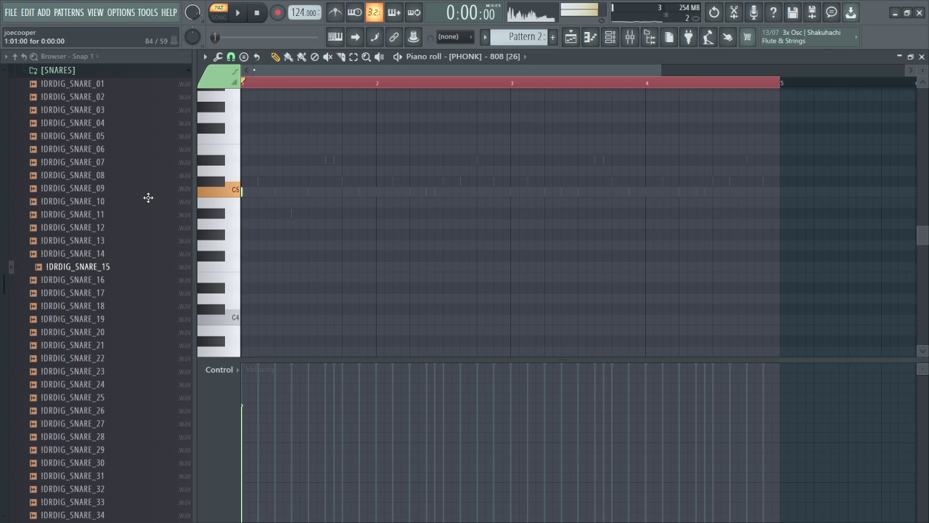
{"action": "key", "text": "space"}
{"action": "left_click", "coordinate": [274, 191]}
{"action": "left_click", "coordinate": [308, 192]}
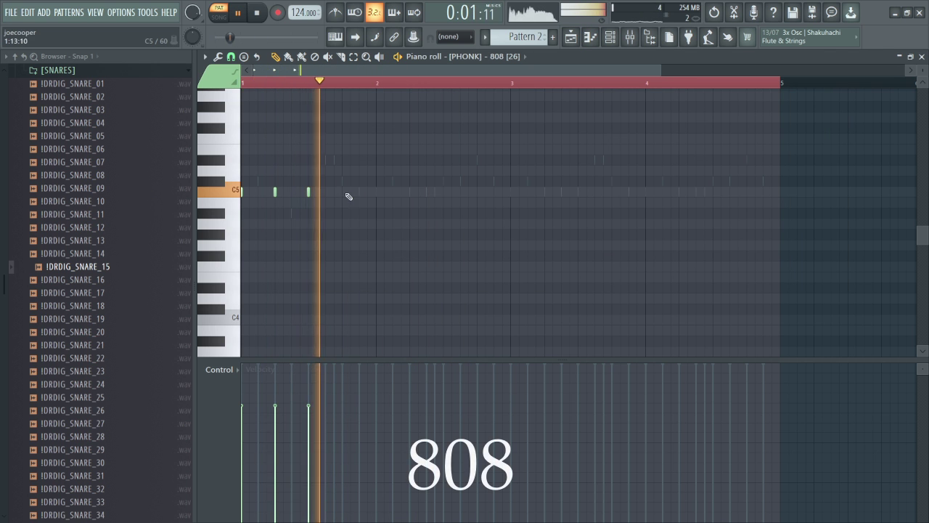
{"action": "left_click", "coordinate": [342, 192]}
{"action": "left_click", "coordinate": [376, 192]}
{"action": "left_click", "coordinate": [410, 191]}
{"action": "left_click", "coordinate": [444, 191]}
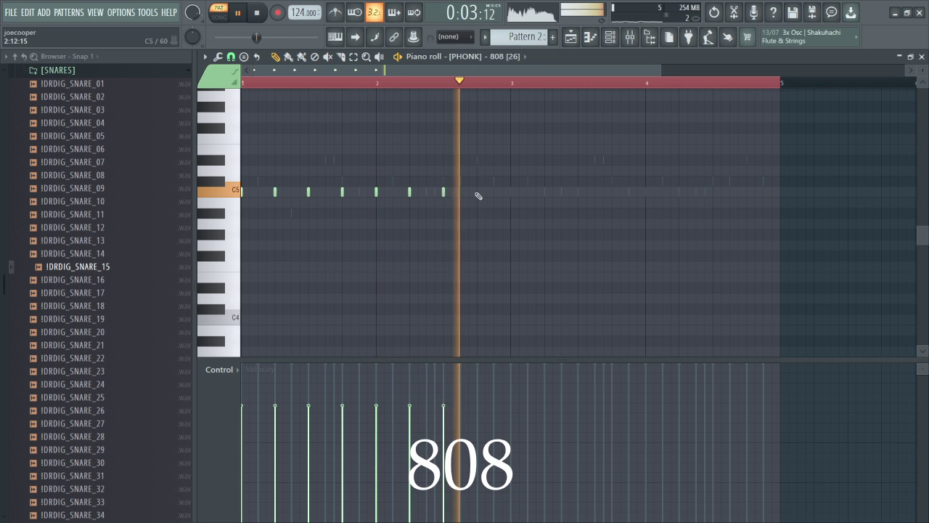
{"action": "scroll", "coordinate": [492, 170], "scroll_direction": "up", "scroll_amount": 3}
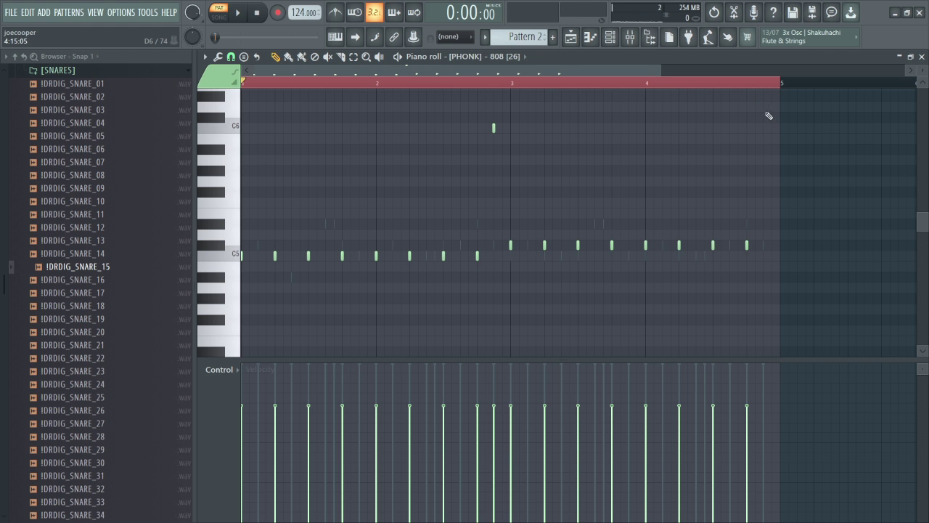
Rename mixer track Insert 1 as SIDECHAIN.
{"action": "left_click", "coordinate": [630, 42]}
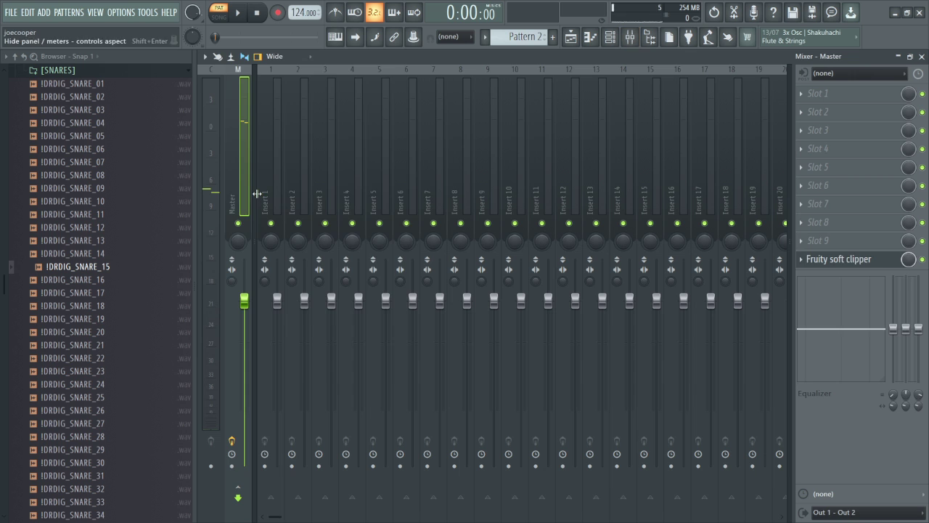
{"action": "right_click", "coordinate": [282, 69]}
{"action": "left_click", "coordinate": [347, 77]}
{"action": "type", "text": "SlDECHAIN"}
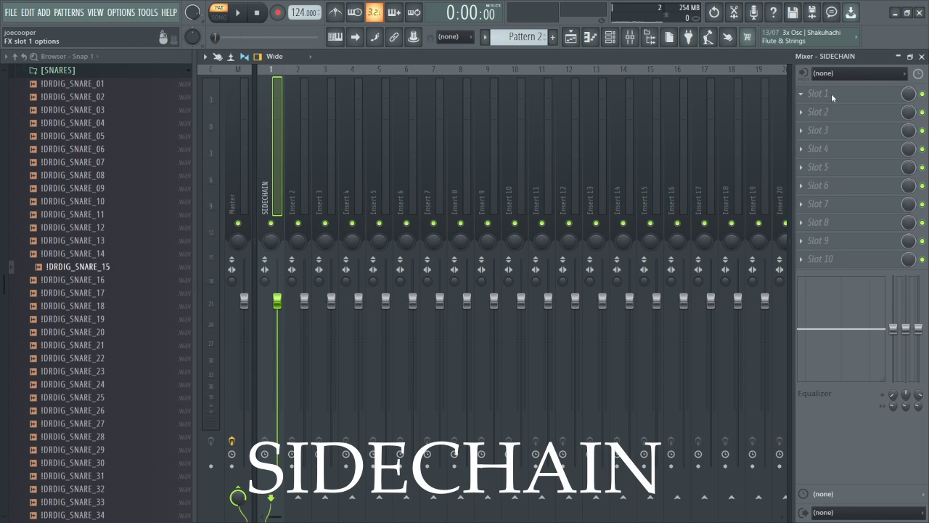
Load Fruity Love Philter in the first effect slot of the SIDECHAIN track and choose its Sidechain preset.
{"action": "left_click", "coordinate": [832, 97]}
{"action": "left_click", "coordinate": [698, 23]}
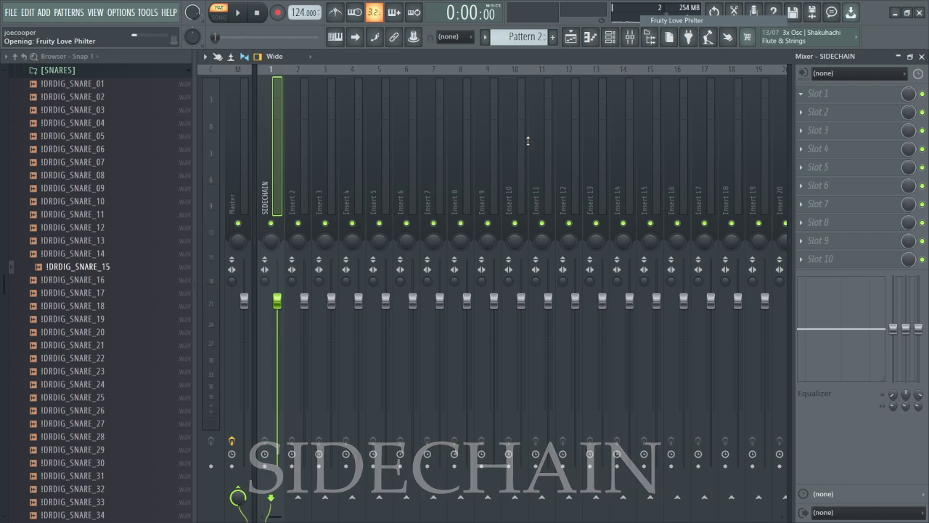
{"action": "left_click", "coordinate": [611, 165]}
{"action": "left_click", "coordinate": [636, 35]}
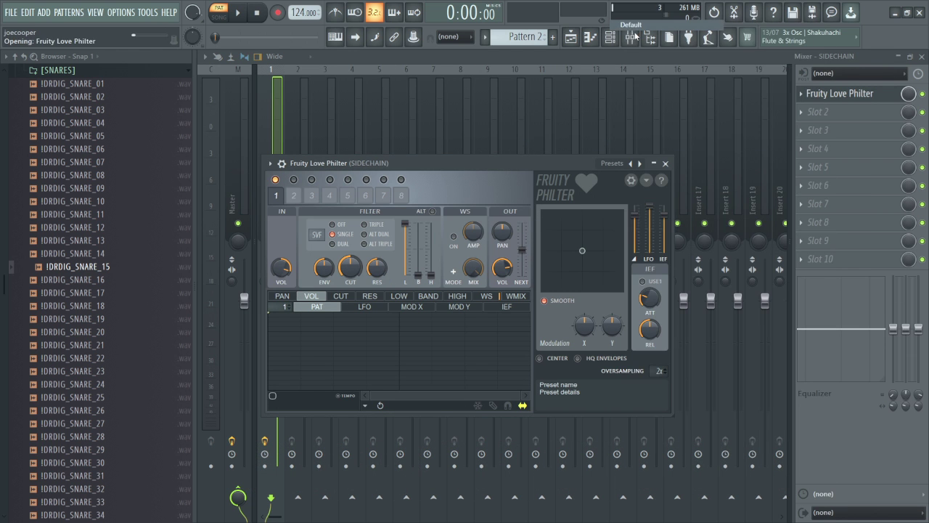
{"action": "left_click", "coordinate": [619, 165]}
{"action": "left_click", "coordinate": [636, 36]}
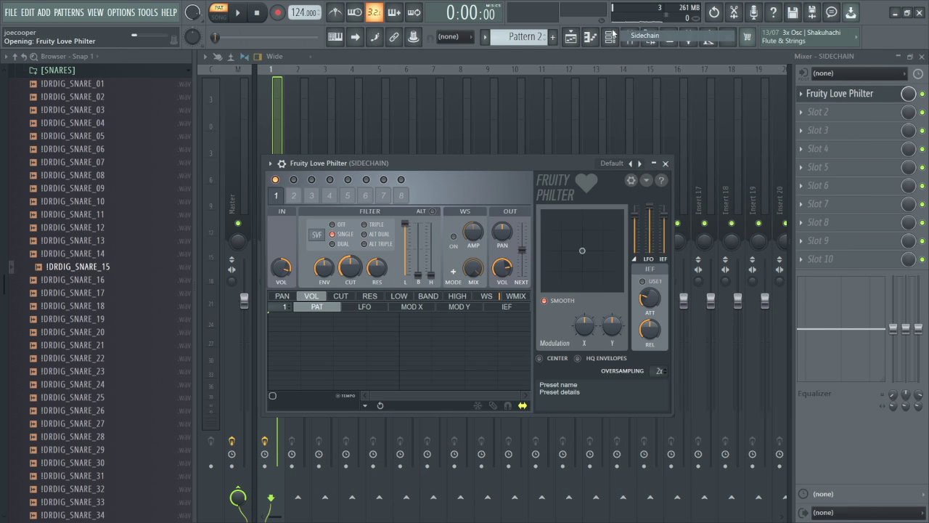
Route the Booster Pack and [PHONK] - 808 [26] channels to mixer track 1 and play the pattern with the system volume at 100.
{"action": "left_click", "coordinate": [610, 37]}
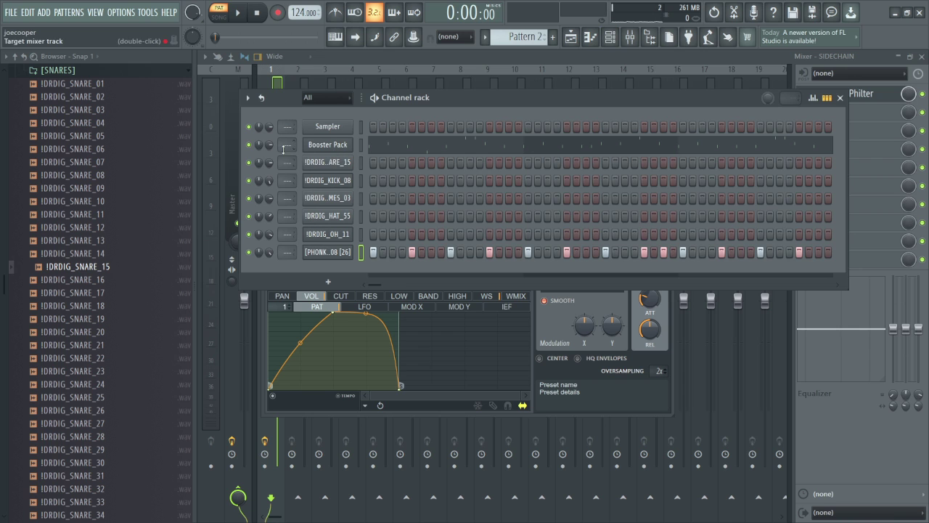
{"action": "key", "text": "space"}
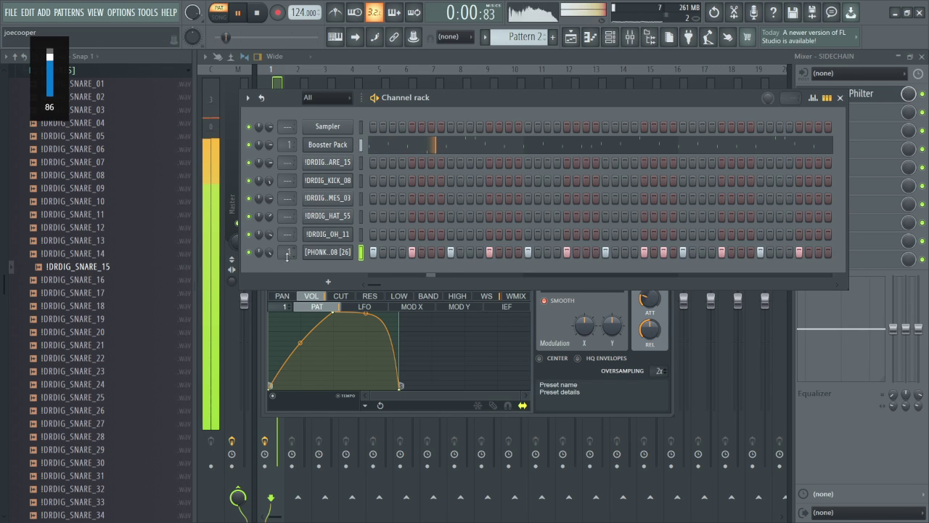
{"action": "key", "text": "XF86AudioRaiseVolume"}
{"action": "key", "text": "XF86AudioRaiseVolume"}
{"action": "key", "text": "XF86AudioRaiseVolume"}
{"action": "key", "text": "XF86AudioRaiseVolume"}
{"action": "key", "text": "XF86AudioRaiseVolume"}
{"action": "key", "text": "XF86AudioRaiseVolume"}
{"action": "scroll", "coordinate": [270, 256], "scroll_direction": "up", "scroll_amount": 3}
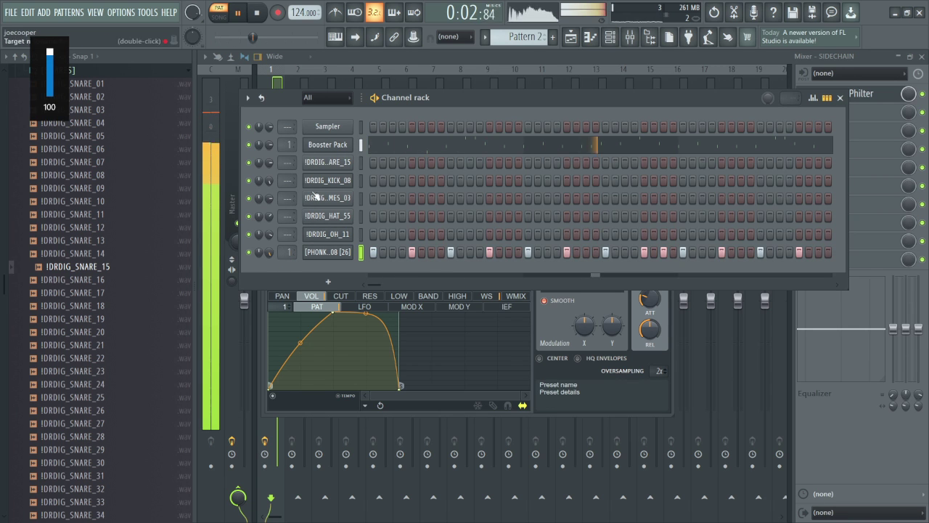
Place Pattern 1 on Track 1 and Pattern 2 on Track 2 from bar 1 of the playlist, and duplicate the clips.
{"action": "key", "text": "F5"}
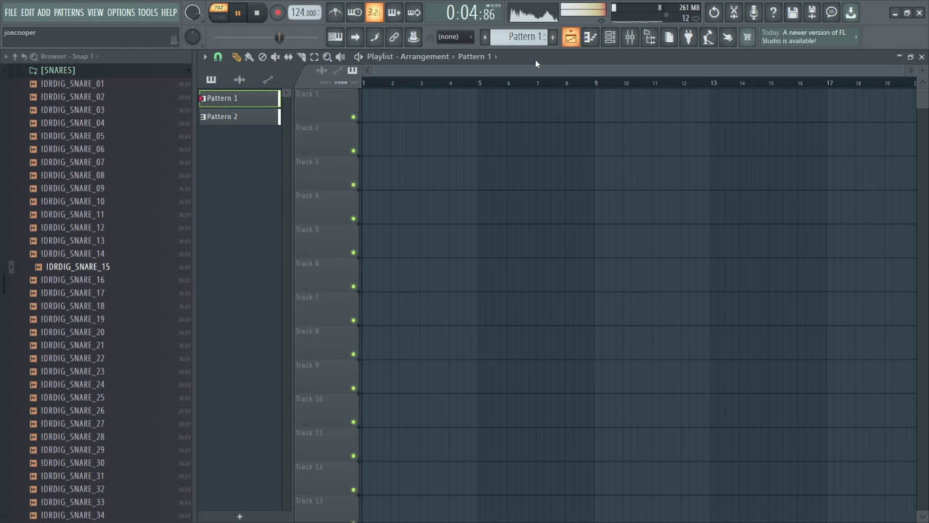
{"action": "left_click_drag", "start_coordinate": [353, 106], "coordinate": [359, 106]}
{"action": "left_click_drag", "start_coordinate": [253, 118], "coordinate": [363, 142]}
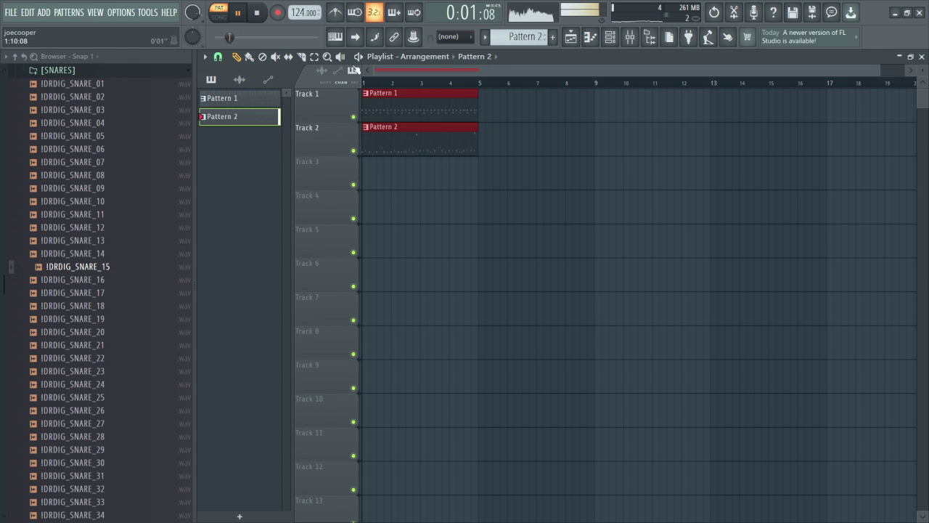
{"action": "key", "text": "ctrl+b"}
{"action": "left_click_drag", "start_coordinate": [525, 191], "coordinate": [493, 222]}
Raise all [PHONK] - 808 [26] note velocities to 100% in the piano roll and listen to the full song.
{"action": "left_click", "coordinate": [610, 37]}
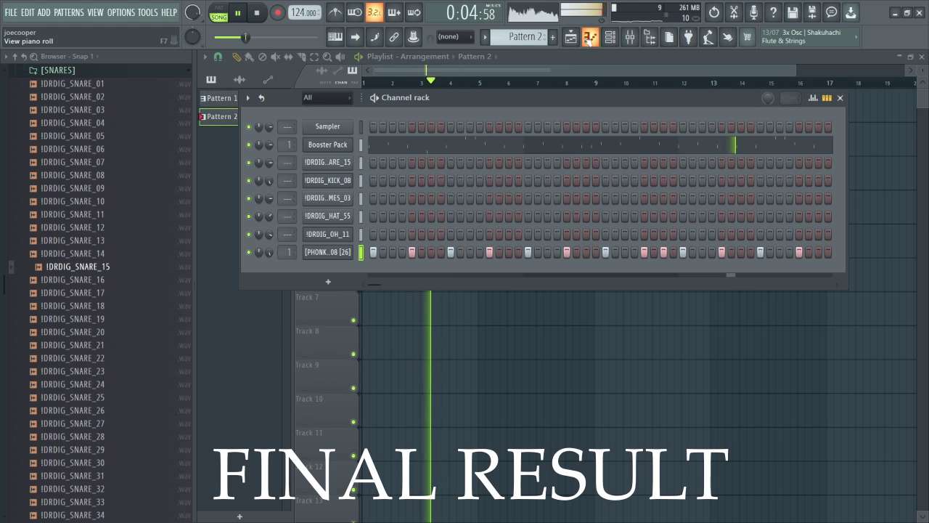
{"action": "left_click", "coordinate": [590, 37]}
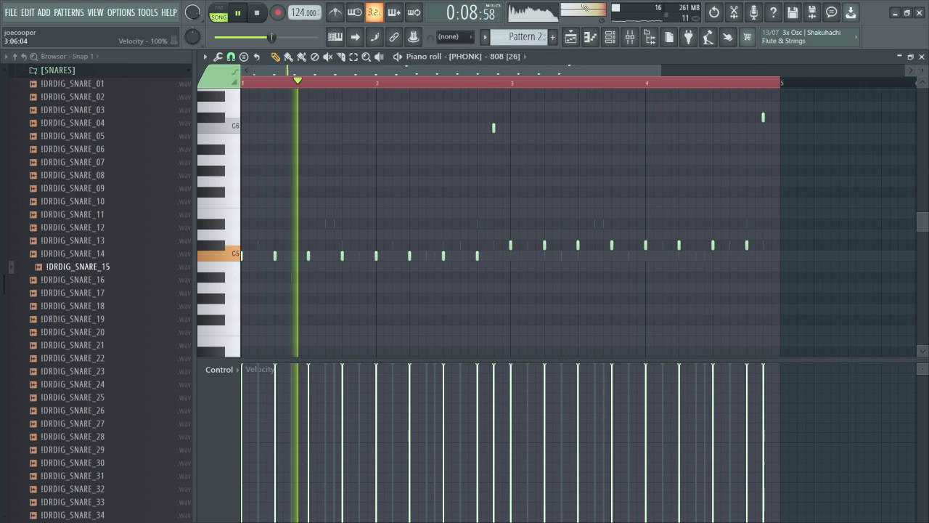
{"action": "key", "text": "F6"}
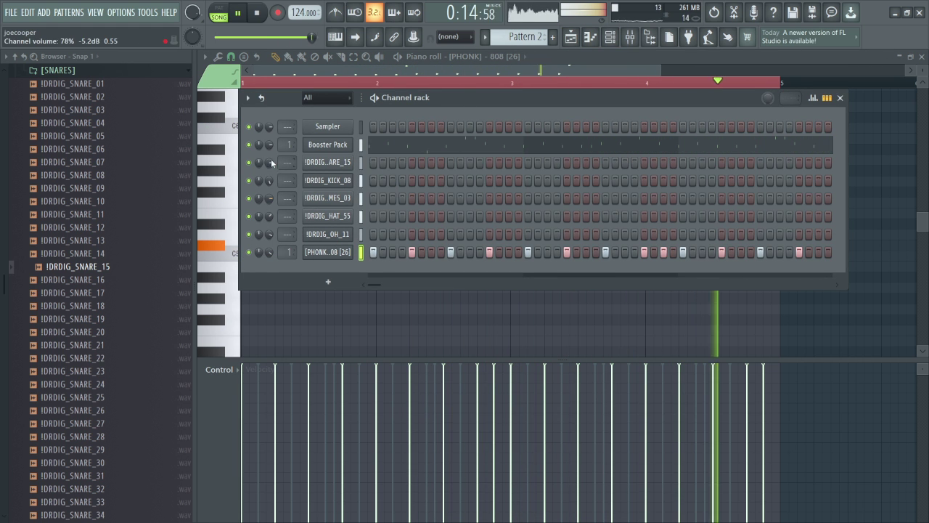
{"action": "key", "text": "F5"}
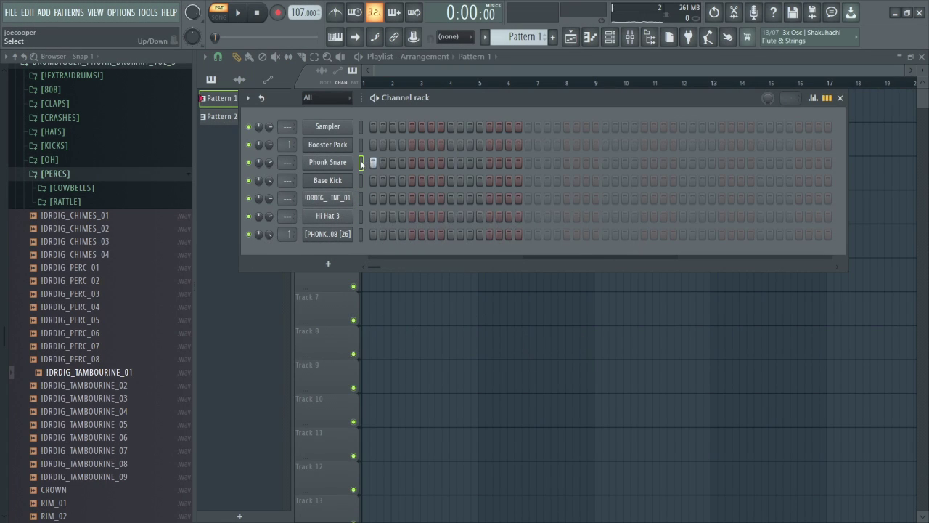
Enable the metronome and place Phonk Snare notes at C5 on beats 2 and 4 of bars 1 and 2.
{"action": "left_click", "coordinate": [590, 36]}
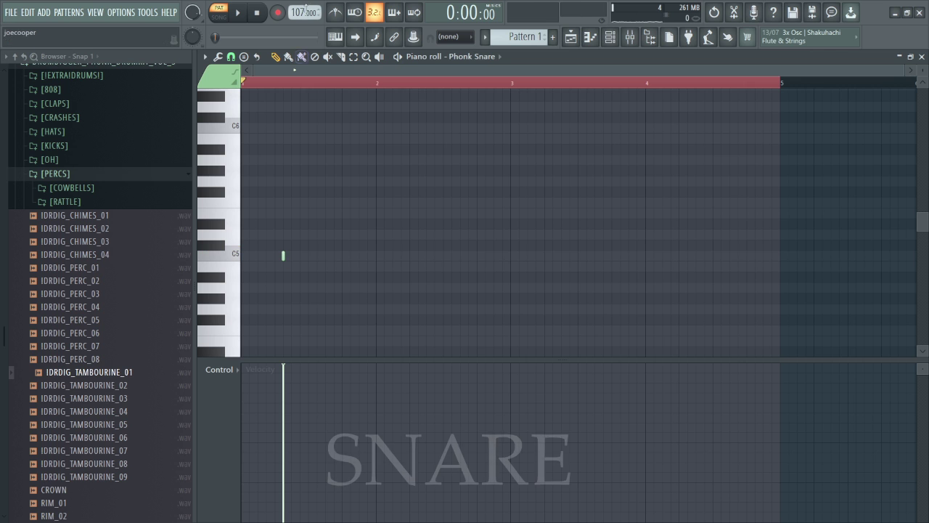
{"action": "left_click_drag", "start_coordinate": [306, 9], "coordinate": [307, 4]}
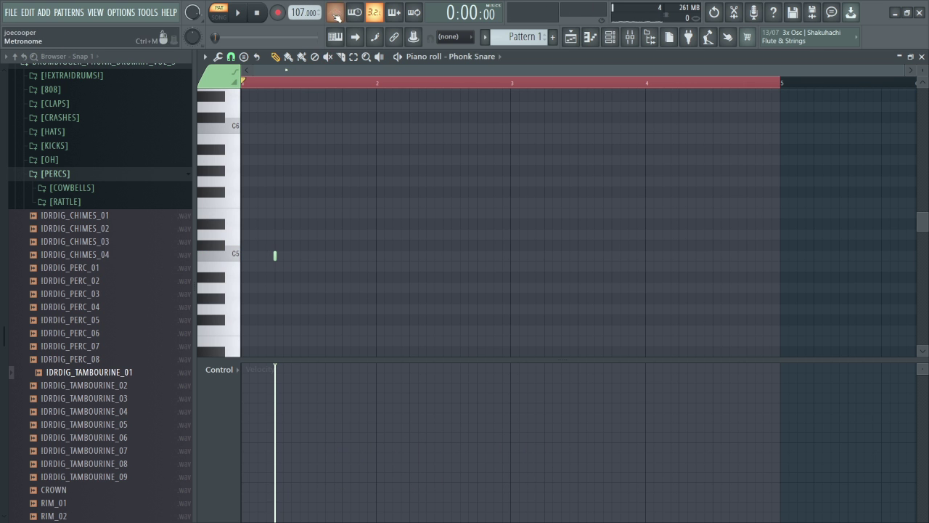
{"action": "key", "text": "space"}
{"action": "left_click", "coordinate": [342, 255]}
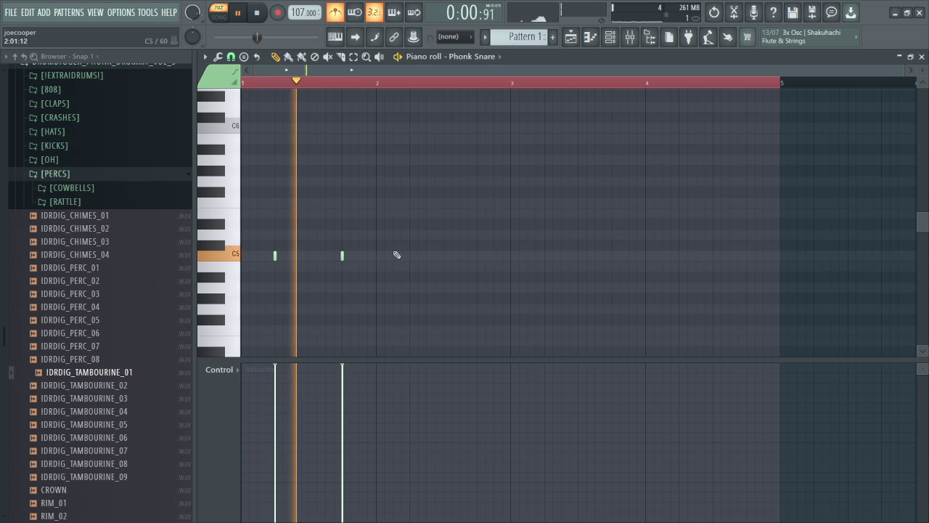
{"action": "left_click", "coordinate": [409, 255]}
{"action": "left_click", "coordinate": [476, 254]}
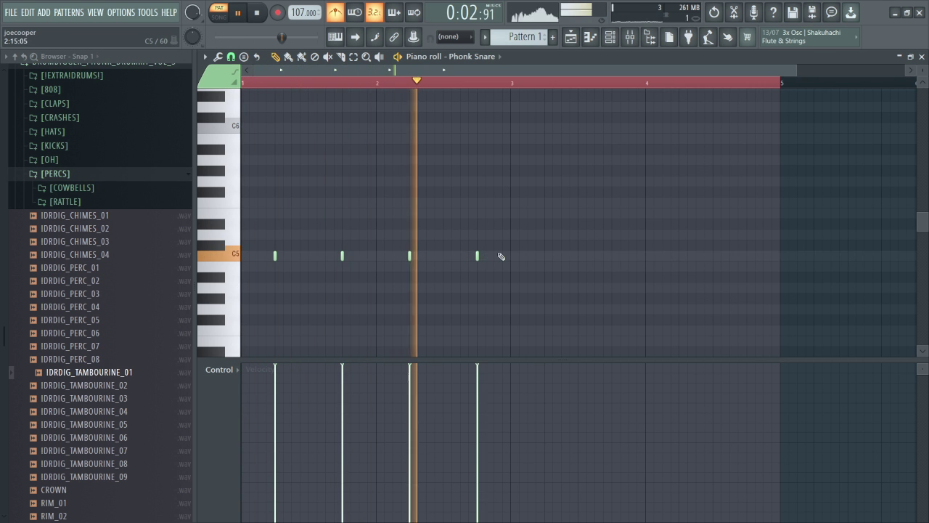
Add C5 Phonk Snare notes on the last step of bar 2, beats 2 and 4 of bar 3, and beat 2 of bar 4.
{"action": "left_click", "coordinate": [502, 254]}
{"action": "left_click", "coordinate": [544, 254]}
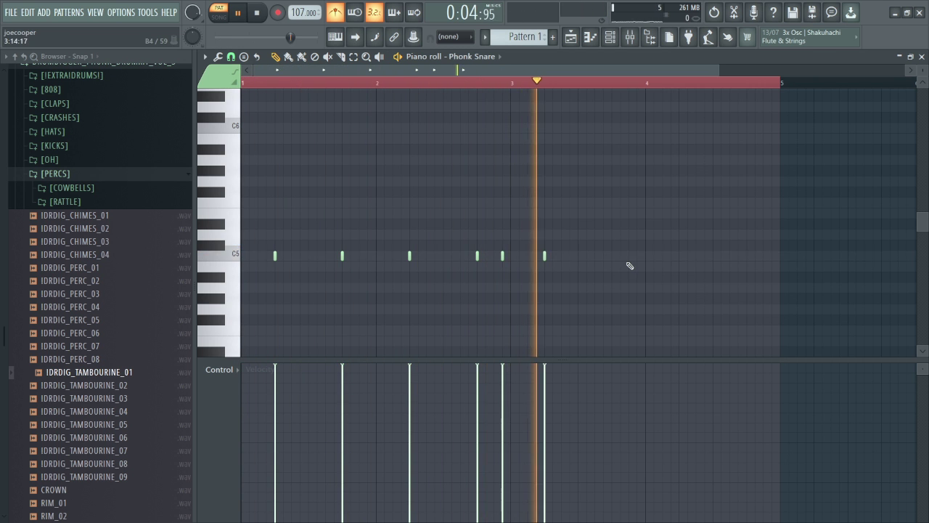
{"action": "left_click", "coordinate": [611, 255]}
{"action": "left_click", "coordinate": [679, 255]}
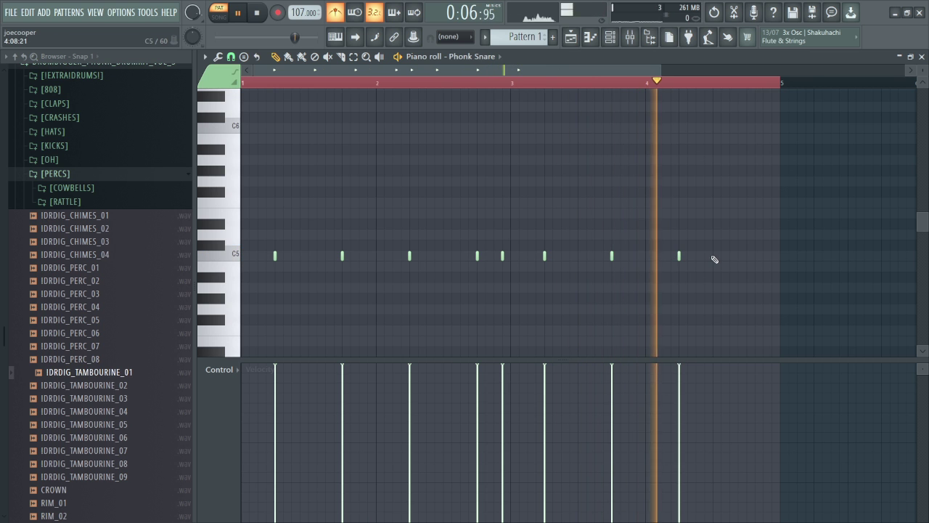
Add Phonk Snare notes at steps 10, 13 and 16 of bar 4 and lower the velocity of the last one.
{"action": "key", "text": "space"}
{"action": "left_click", "coordinate": [725, 255]}
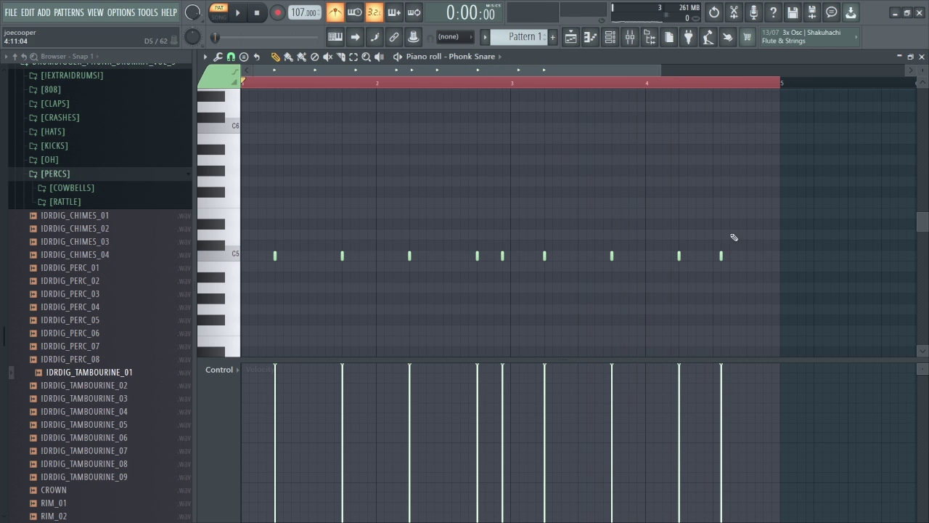
{"action": "left_click", "coordinate": [648, 86]}
{"action": "key", "text": "space"}
{"action": "left_click", "coordinate": [747, 255]}
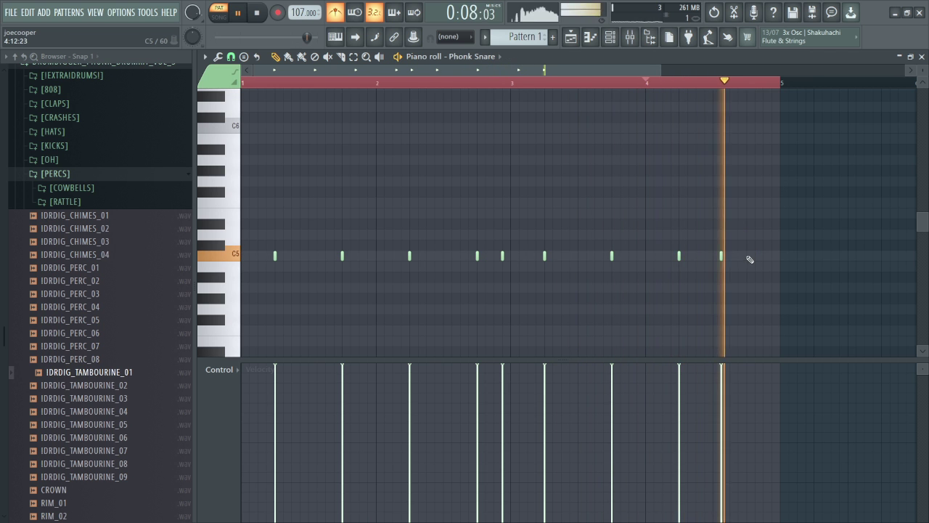
{"action": "left_click", "coordinate": [771, 257]}
{"action": "left_click", "coordinate": [610, 37]}
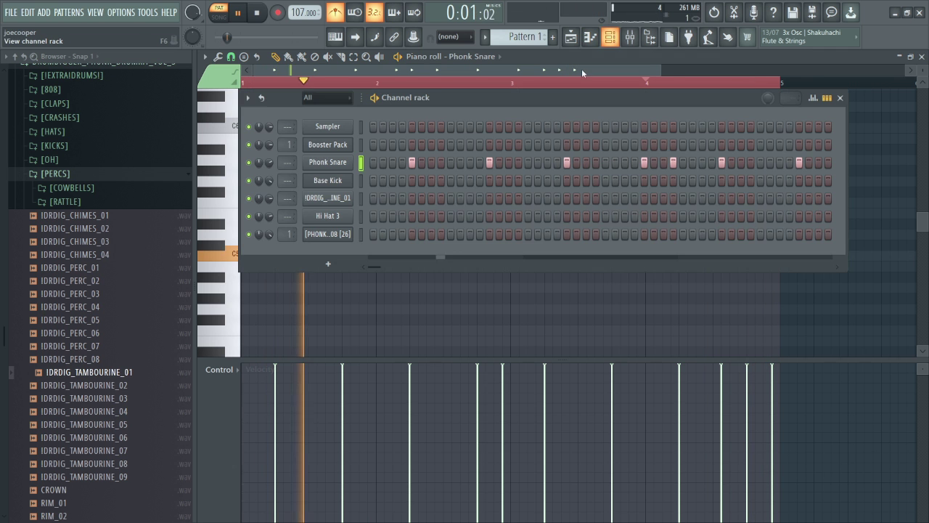
{"action": "left_click", "coordinate": [772, 446]}
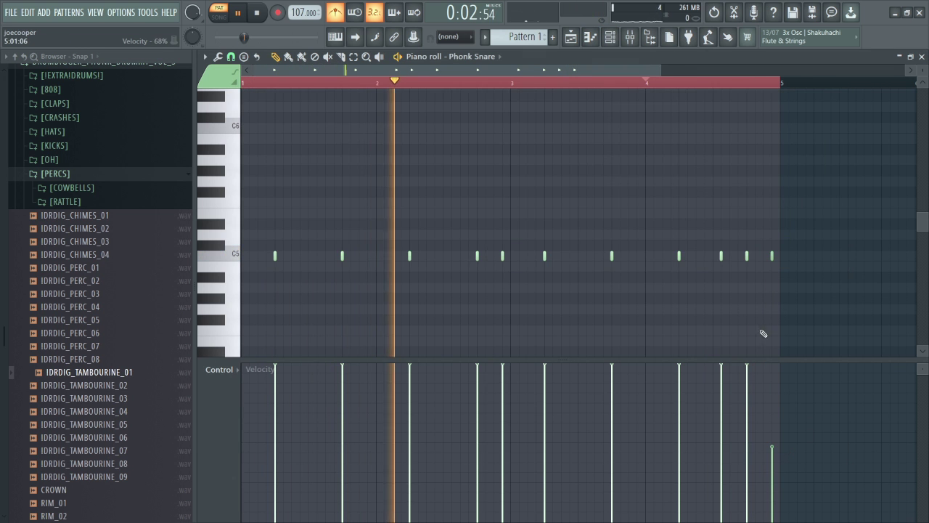
Place Base Kick notes at C5 on every beat of bars 1 and 2.
{"action": "left_click", "coordinate": [609, 37]}
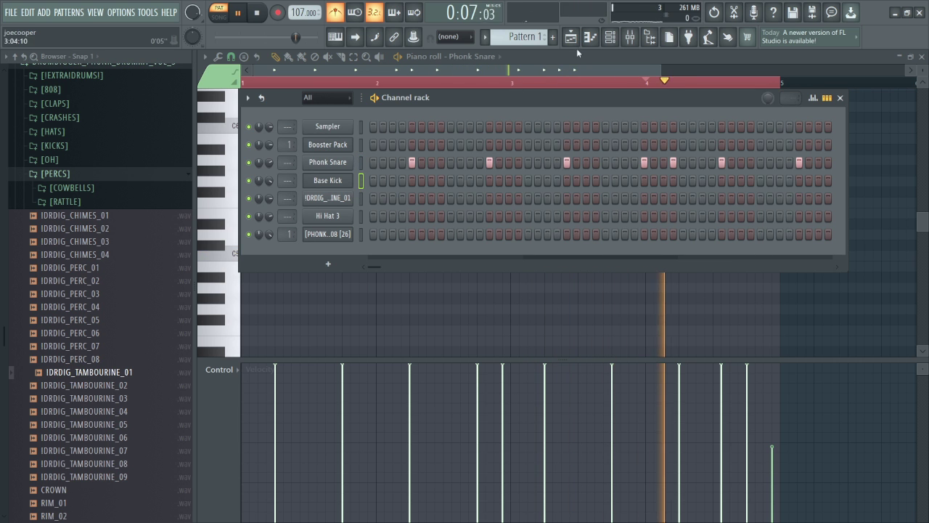
{"action": "key", "text": "F7"}
{"action": "left_click", "coordinate": [244, 255]}
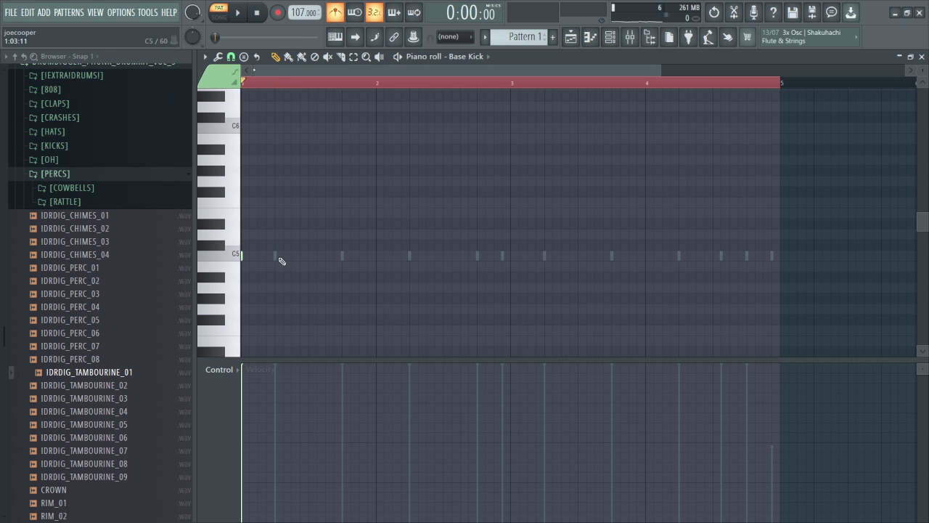
{"action": "key", "text": "space"}
{"action": "left_click", "coordinate": [309, 255]}
{"action": "left_click", "coordinate": [342, 256]}
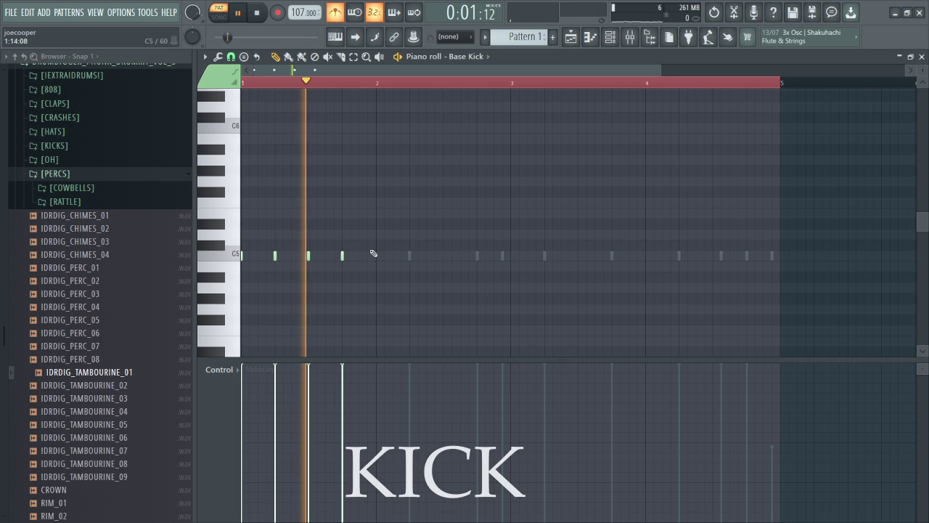
{"action": "left_click", "coordinate": [375, 255]}
{"action": "left_click", "coordinate": [409, 256]}
{"action": "left_click", "coordinate": [443, 255]}
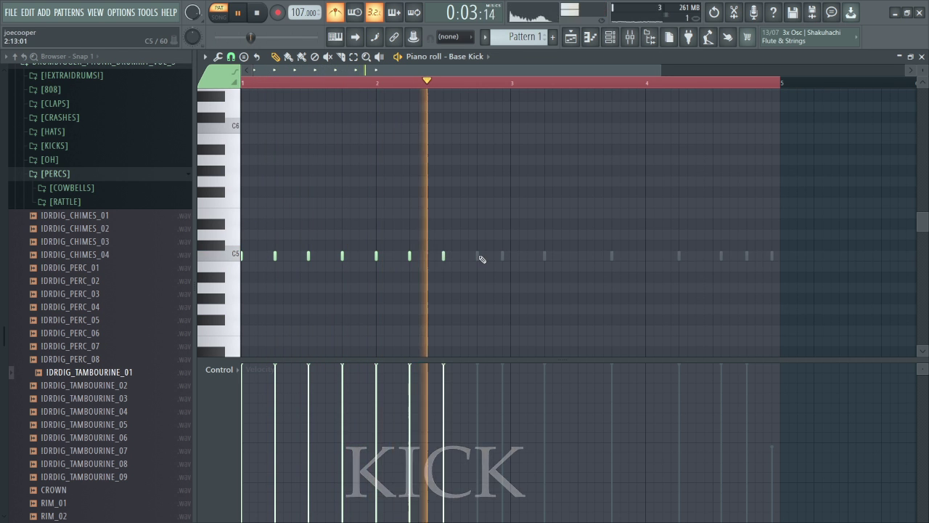
{"action": "left_click", "coordinate": [476, 256]}
Continue the Base Kick notes at C5 on every beat of bars 3 and 4.
{"action": "left_click", "coordinate": [511, 255]}
{"action": "left_click", "coordinate": [544, 255]}
{"action": "left_click", "coordinate": [577, 256]}
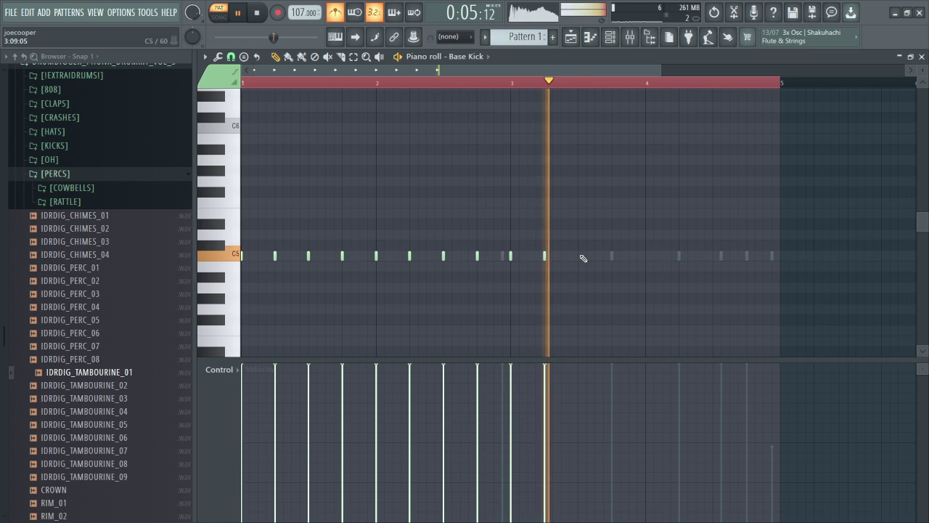
{"action": "left_click", "coordinate": [612, 256]}
{"action": "left_click", "coordinate": [645, 255]}
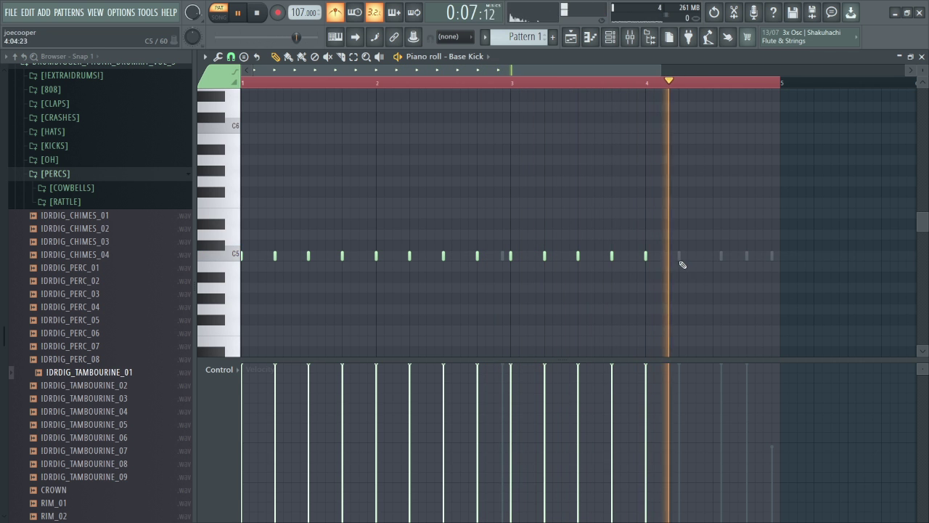
{"action": "left_click", "coordinate": [679, 255]}
{"action": "key", "text": "space"}
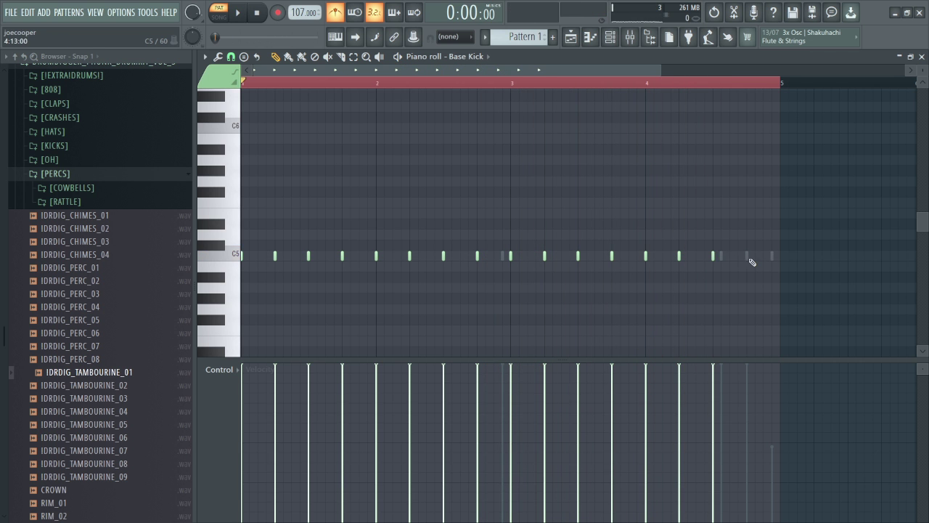
Fill the !DRDIG_TAMBOURINE_01 channel every 4 steps and the Hi Hat 3 channel every 2 steps.
{"action": "left_click", "coordinate": [610, 36]}
{"action": "right_click", "coordinate": [344, 198]}
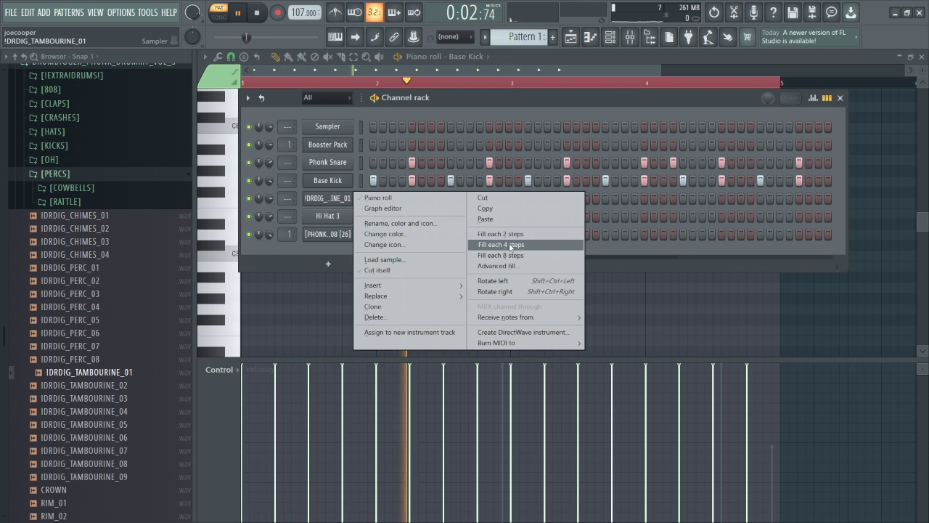
{"action": "left_click", "coordinate": [512, 245]}
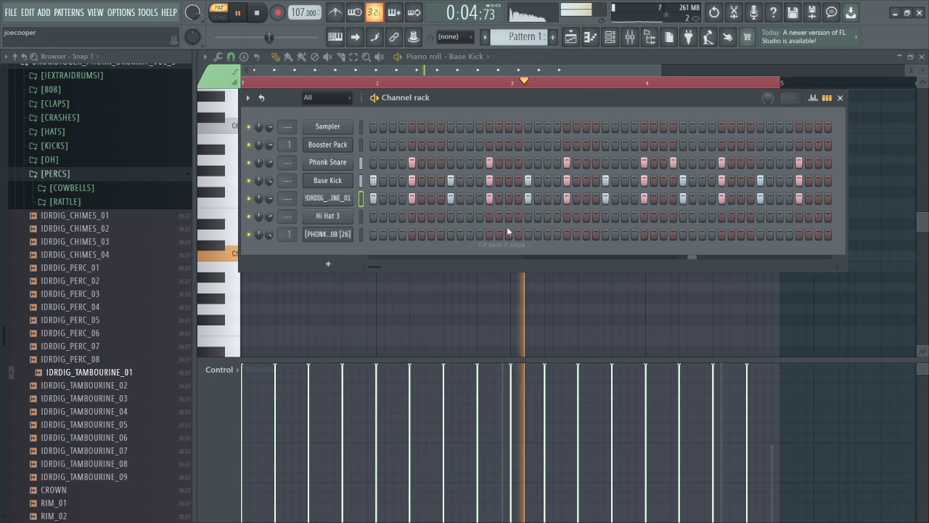
{"action": "right_click", "coordinate": [333, 216]}
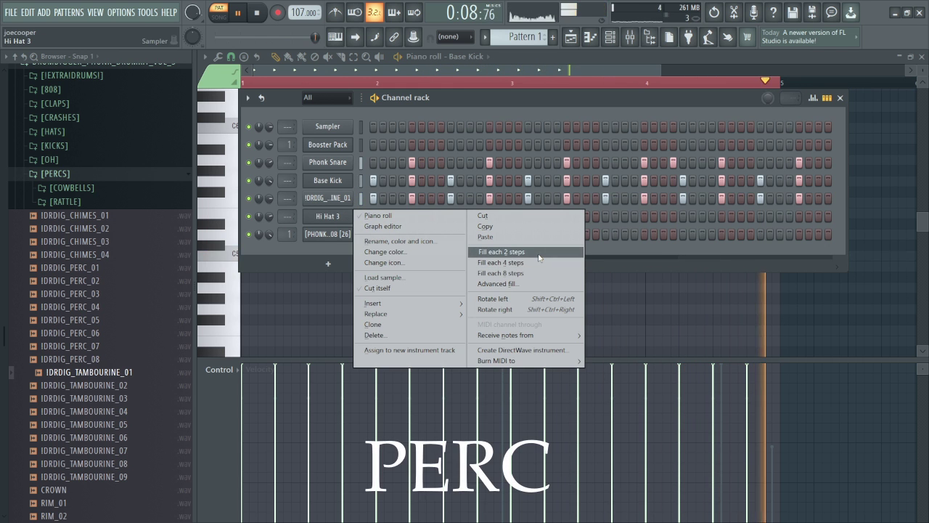
{"action": "left_click", "coordinate": [538, 254]}
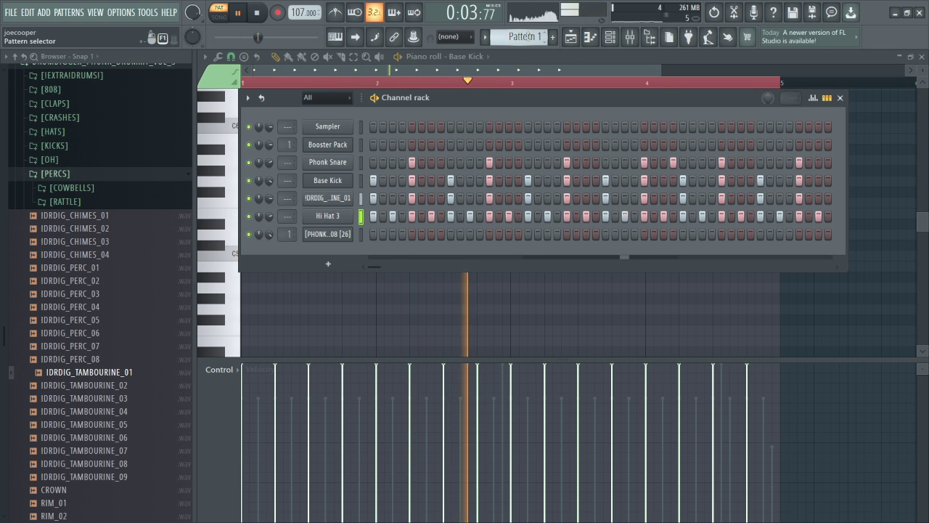
In Pattern 2, delete the high [PHONK] - 808 [26] notes at step 15 of bar 2 (C6) and bar 4 (C#6).
{"action": "key", "text": "space"}
{"action": "scroll", "coordinate": [528, 36], "scroll_direction": "down", "scroll_amount": 1}
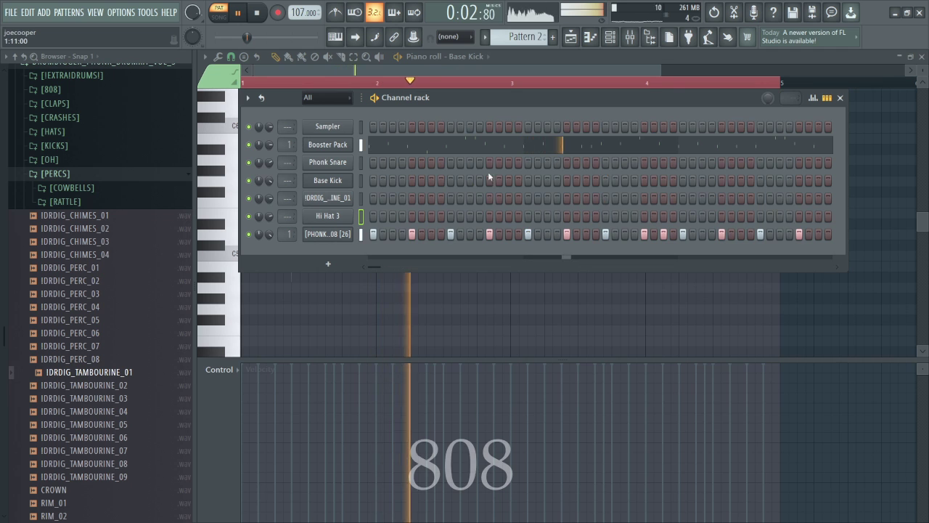
{"action": "left_click", "coordinate": [360, 234]}
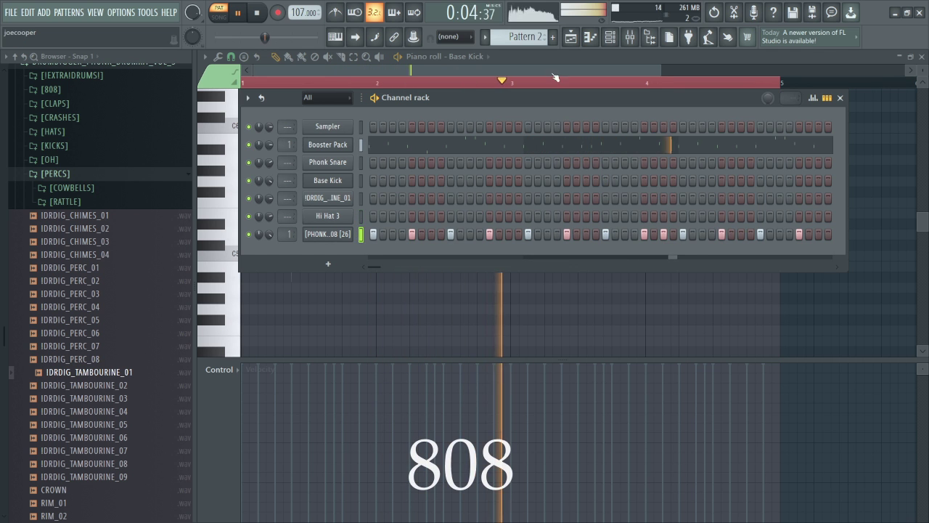
{"action": "left_click", "coordinate": [590, 38]}
{"action": "right_click", "coordinate": [494, 128]}
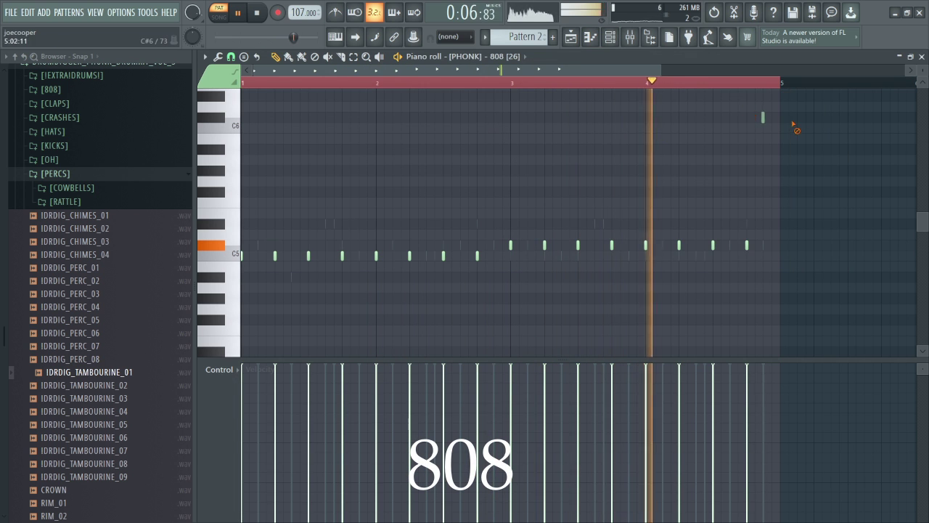
{"action": "right_click", "coordinate": [762, 117]}
Arrange two consecutive Pattern 2 clips on Track 1 and two Pattern 1 clips on Track 2, starting at bar 1.
{"action": "left_click", "coordinate": [583, 38]}
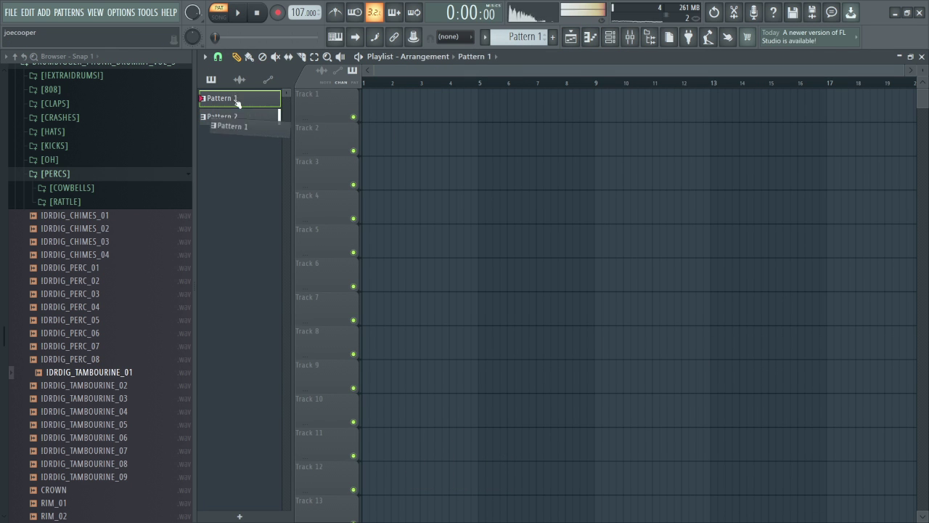
{"action": "left_click_drag", "start_coordinate": [362, 104], "coordinate": [361, 99]}
{"action": "key", "text": "ctrl+b"}
{"action": "left_click_drag", "start_coordinate": [222, 98], "coordinate": [364, 132]}
{"action": "key", "text": "ctrl+b"}
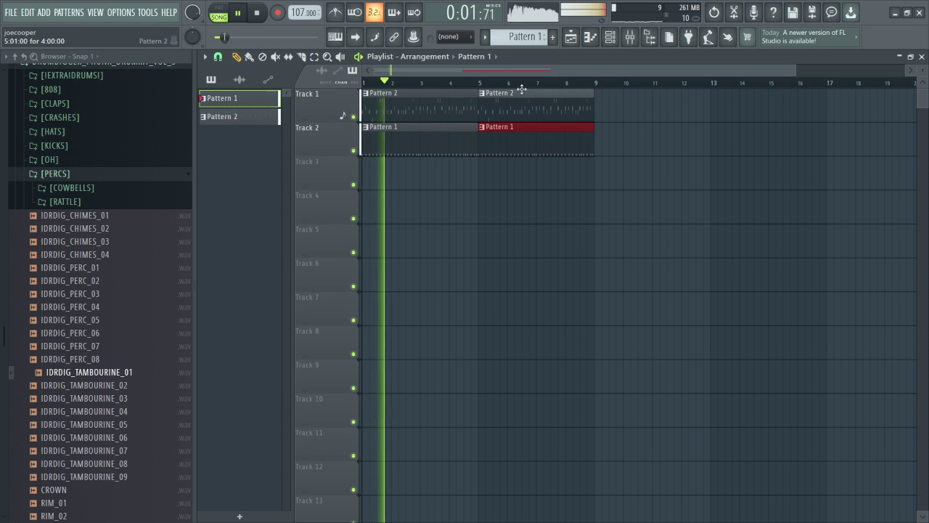
Listen to the song while reviewing the mixer, the playlist, the Phonk Snare piano roll and the channel rack.
{"action": "left_click", "coordinate": [629, 38]}
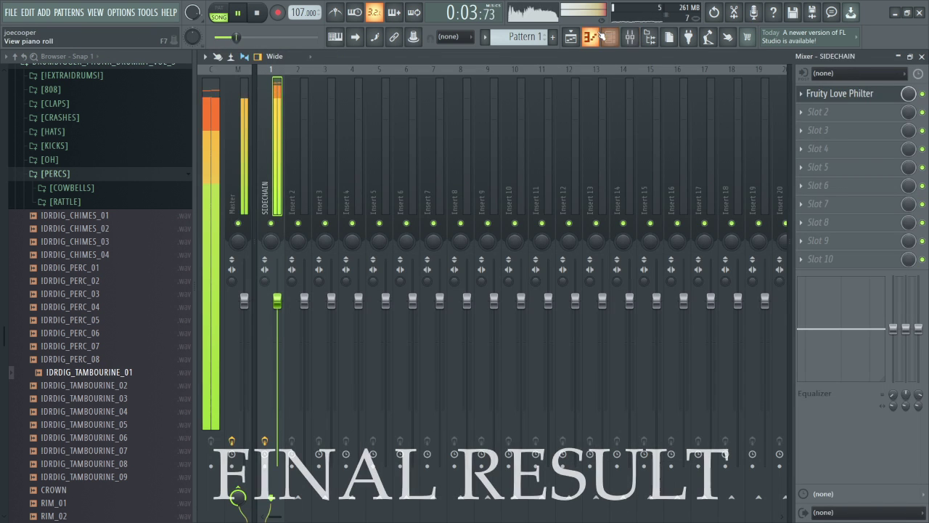
{"action": "left_click", "coordinate": [573, 41]}
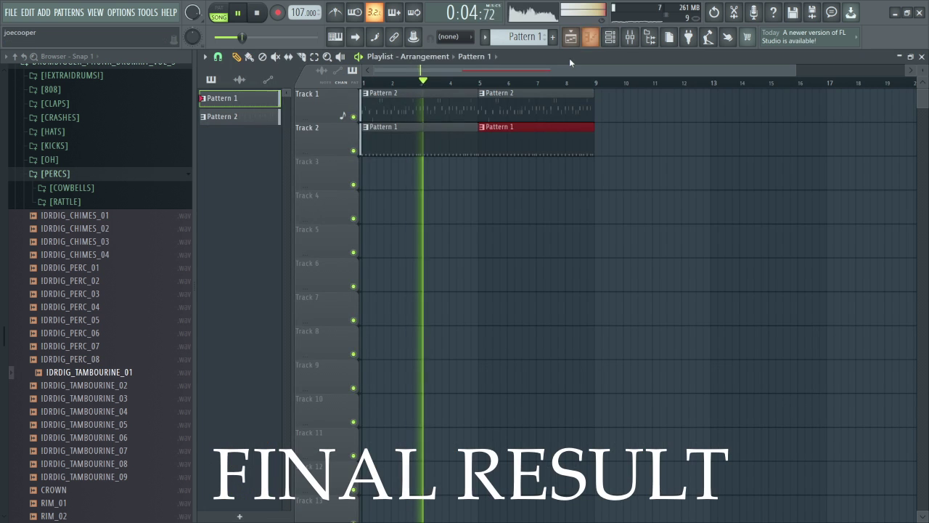
{"action": "double_click", "coordinate": [450, 137]}
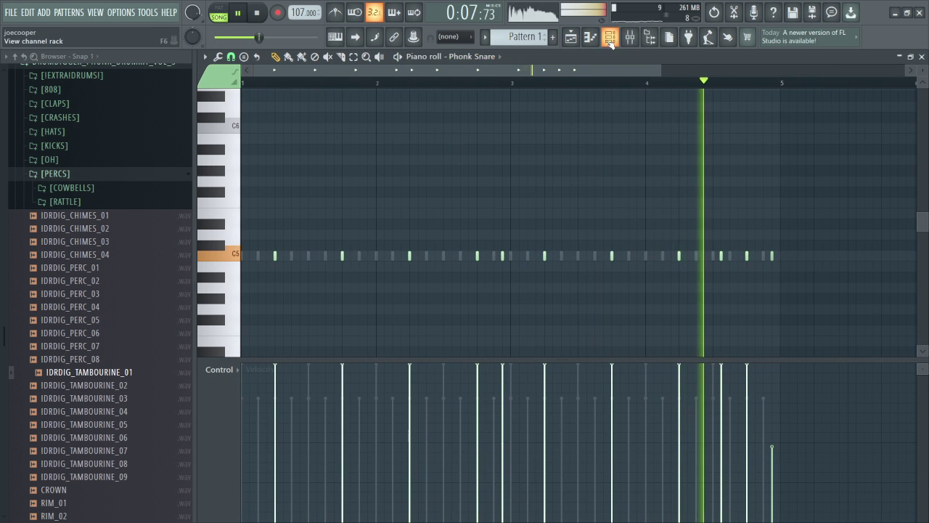
{"action": "key", "text": "F6"}
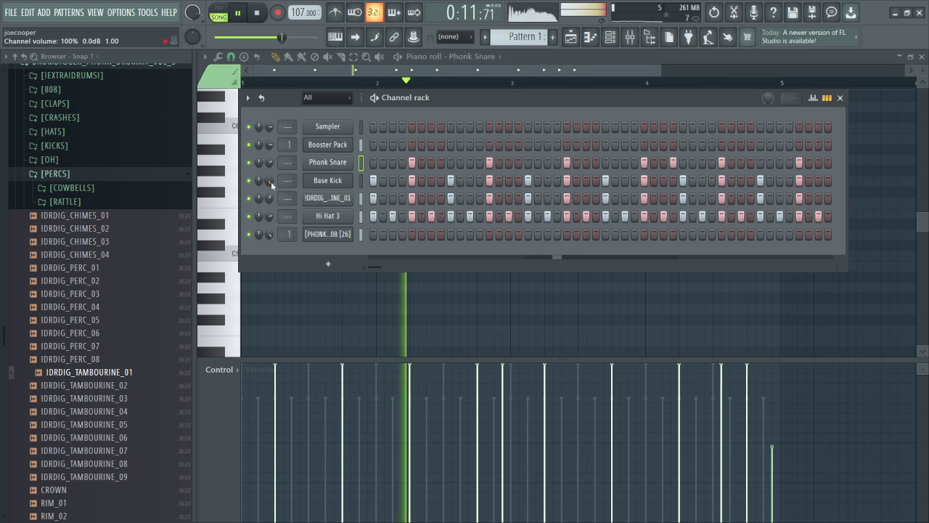
{"action": "left_click_drag", "start_coordinate": [269, 163], "coordinate": [272, 174]}
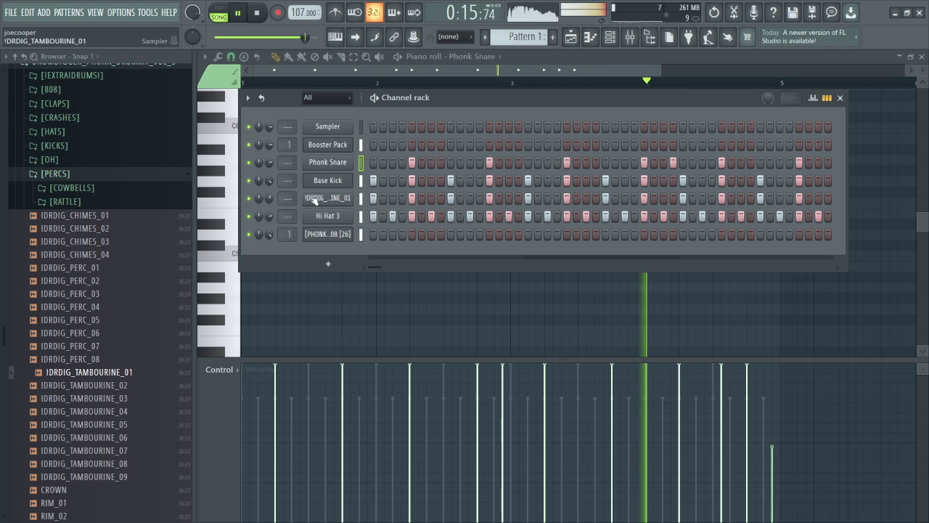
{"action": "left_click", "coordinate": [569, 40]}
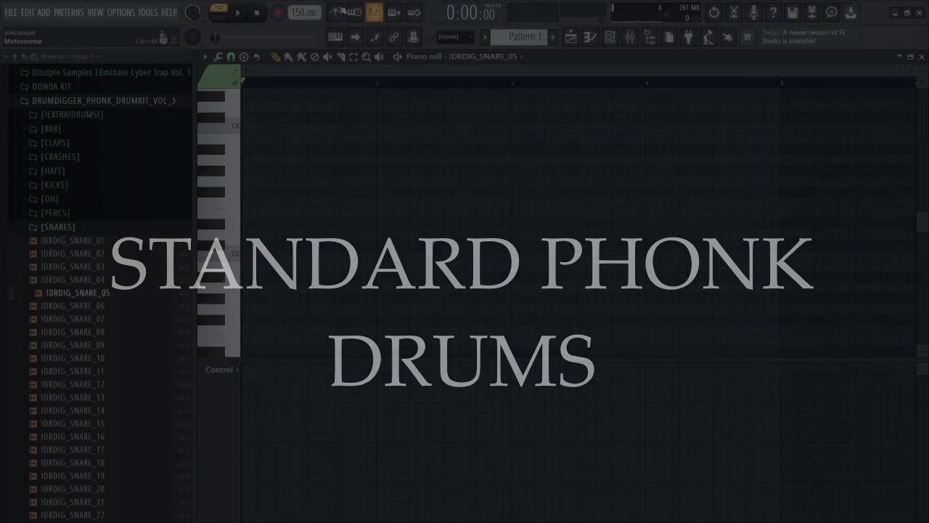
Place !DRDIG_SNARE_05 notes at C5 on beat 3 of all four bars and on step 15 of bars 2 and 4.
{"action": "left_click", "coordinate": [308, 255]}
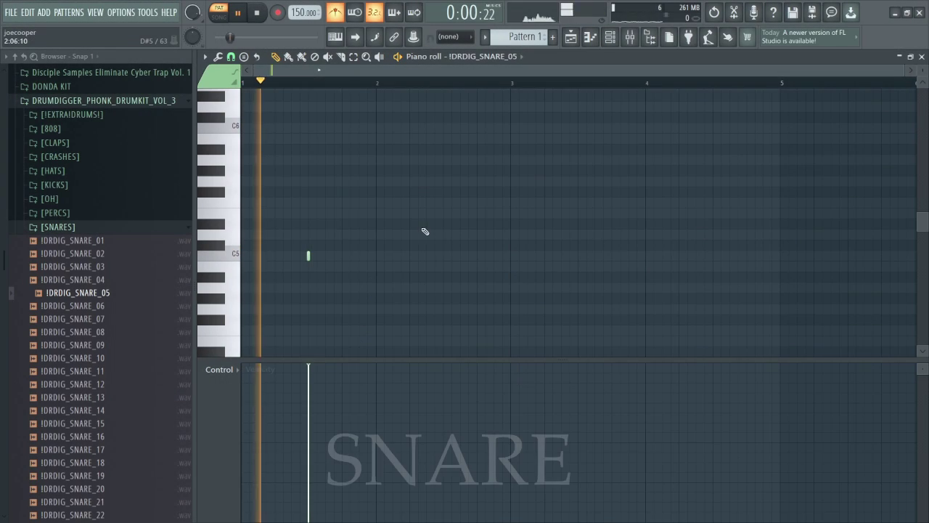
{"action": "left_click", "coordinate": [443, 256]}
{"action": "left_click", "coordinate": [578, 256]}
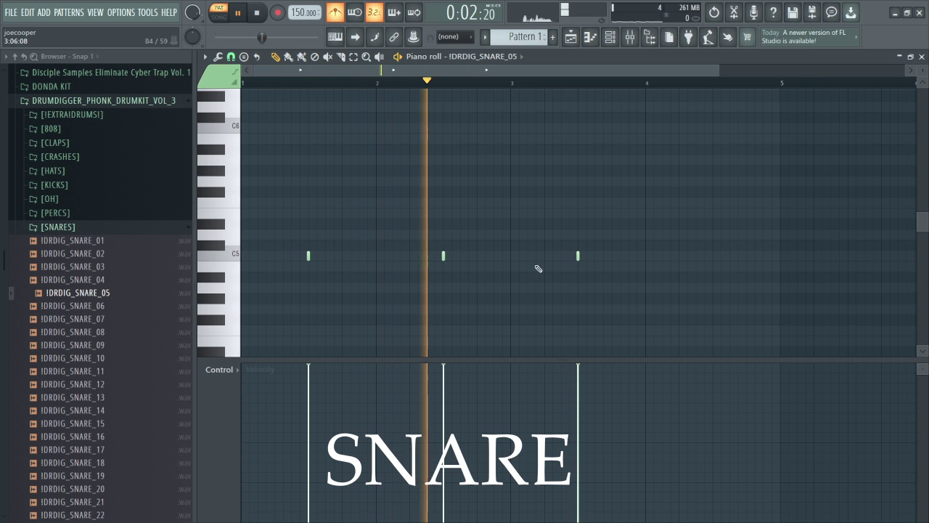
{"action": "left_click", "coordinate": [494, 256]}
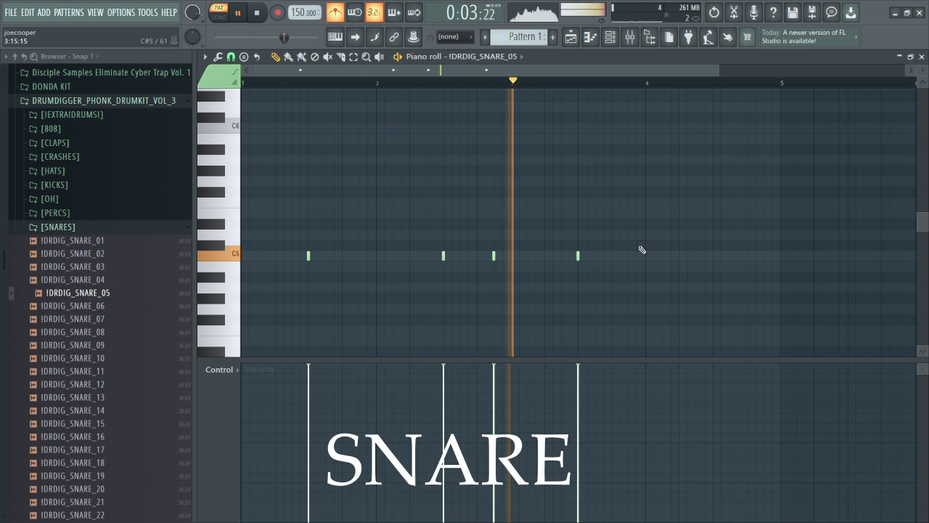
{"action": "left_click", "coordinate": [712, 256]}
{"action": "left_click", "coordinate": [762, 256]}
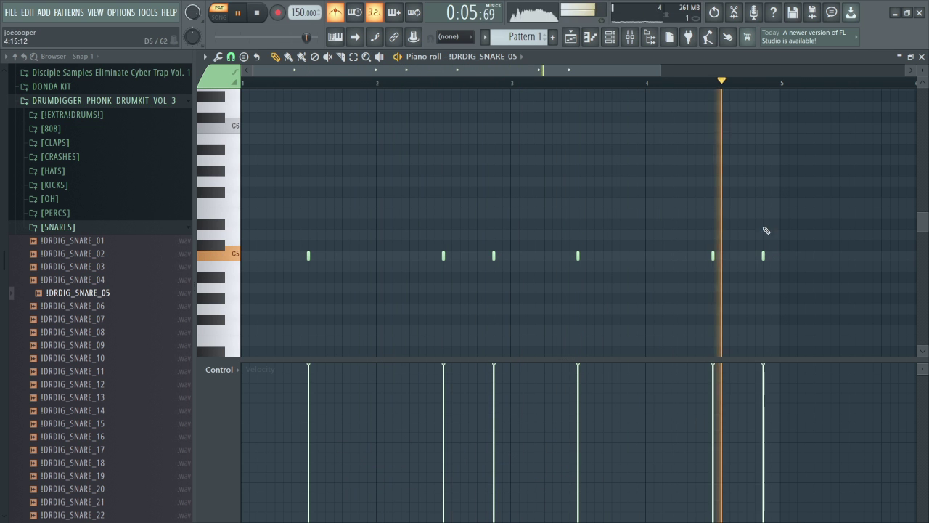
Place Base Kick notes at C5 on steps 1, 7 and 13 of bar 1 and step 5 of bar 2.
{"action": "left_click", "coordinate": [609, 36]}
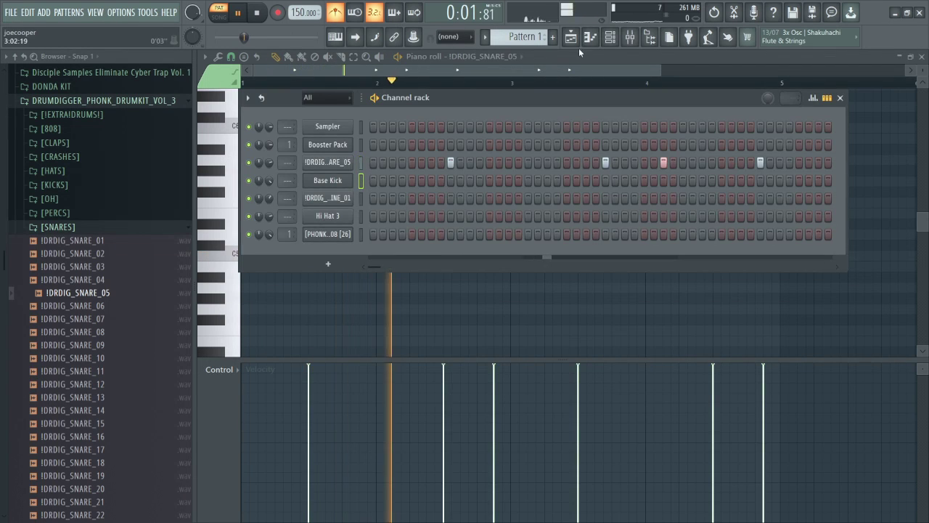
{"action": "left_click", "coordinate": [591, 38]}
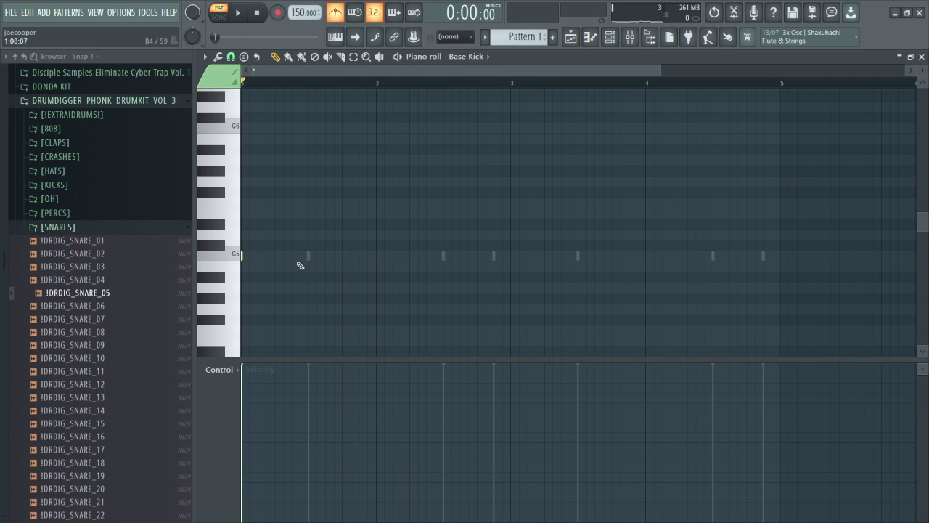
{"action": "key", "text": "space"}
{"action": "left_click", "coordinate": [291, 255]}
{"action": "left_click", "coordinate": [341, 256]}
{"action": "left_click", "coordinate": [401, 256]}
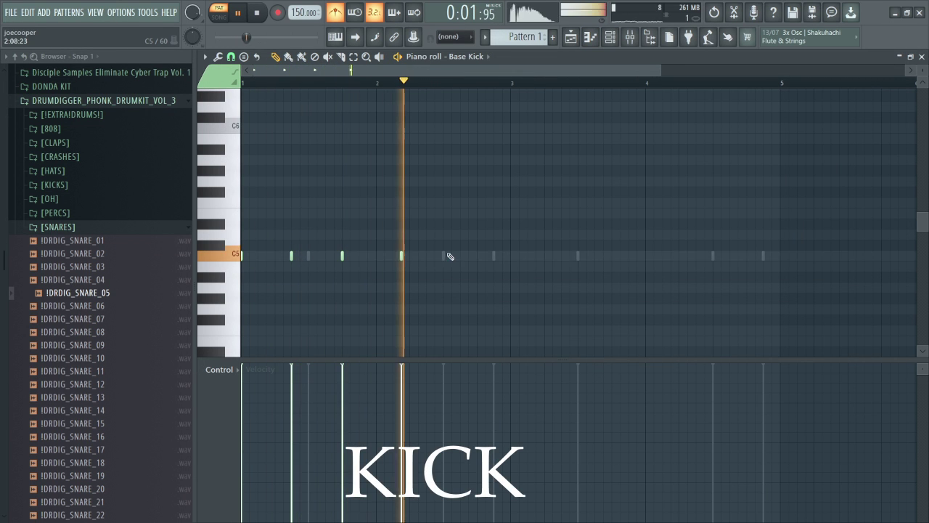
{"action": "left_click_drag", "start_coordinate": [401, 256], "coordinate": [411, 256]}
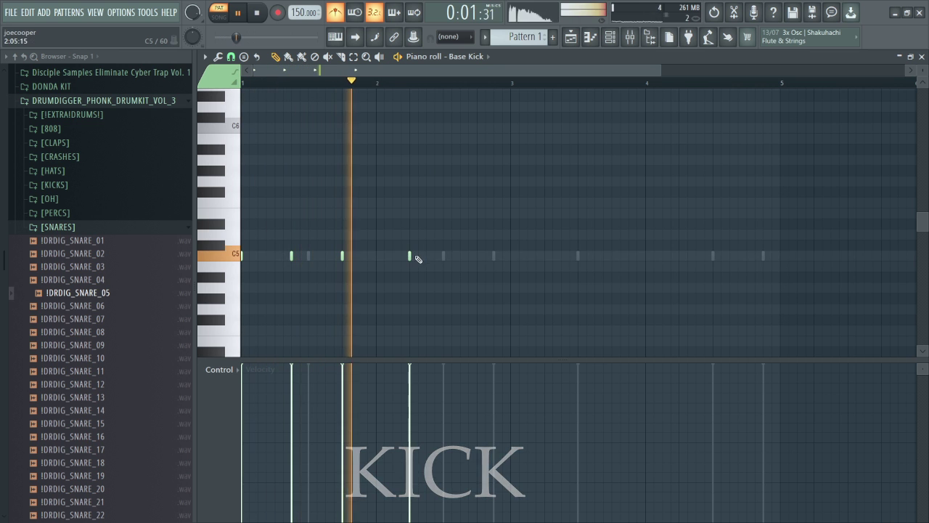
Add Base Kick notes at C5 on steps 1, 7 and 13 of bar 3 and steps 5, 11 and 13 of bar 4.
{"action": "left_click", "coordinate": [511, 259]}
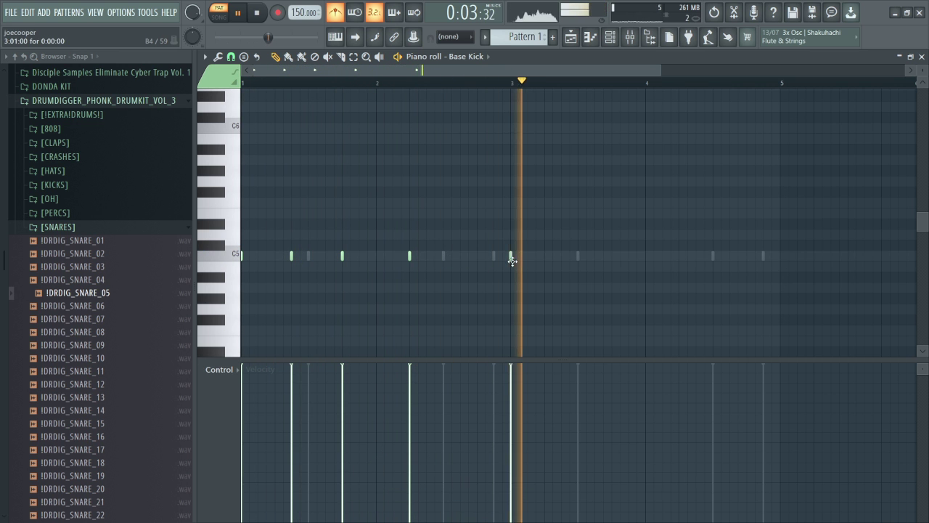
{"action": "key", "text": "space"}
{"action": "left_click", "coordinate": [561, 256]}
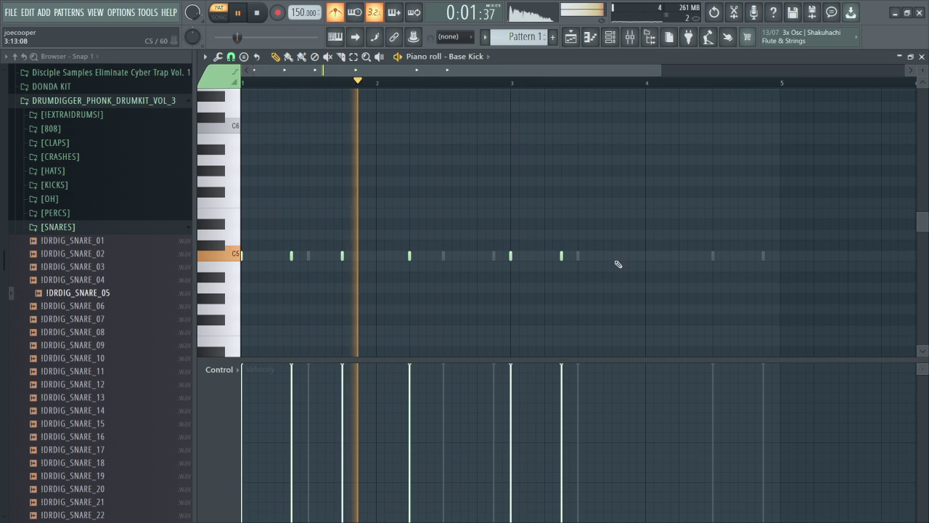
{"action": "left_click", "coordinate": [612, 257]}
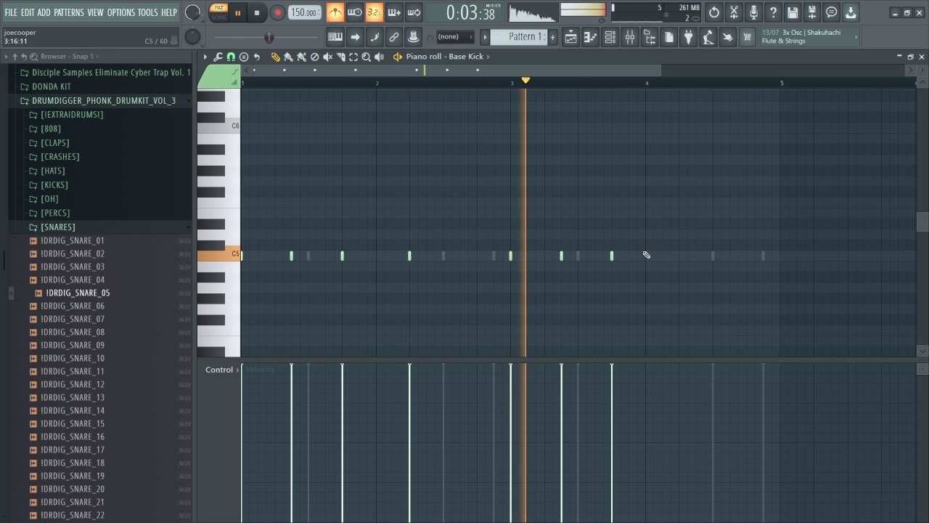
{"action": "left_click", "coordinate": [684, 258]}
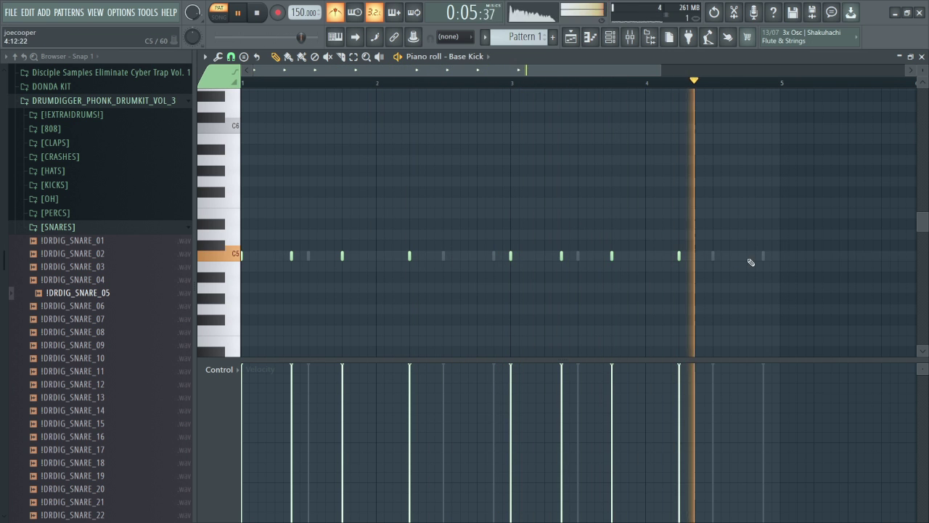
{"action": "left_click", "coordinate": [745, 259]}
{"action": "left_click", "coordinate": [746, 257]}
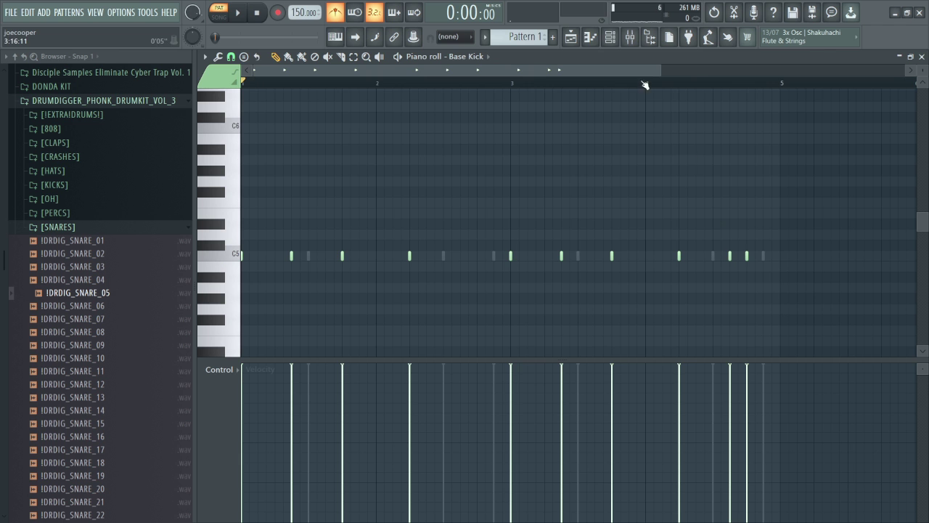
Fill the !DRDIG_TAMBOURINE_01 channel on every 4th step and the Hi Hat 3 channel on every 2nd step.
{"action": "left_click", "coordinate": [608, 38]}
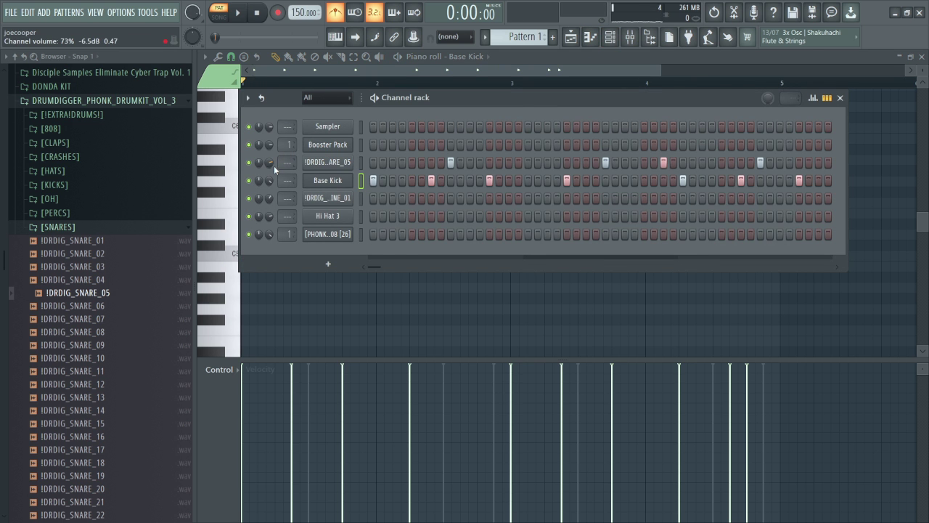
{"action": "key", "text": "space"}
{"action": "right_click", "coordinate": [333, 201]}
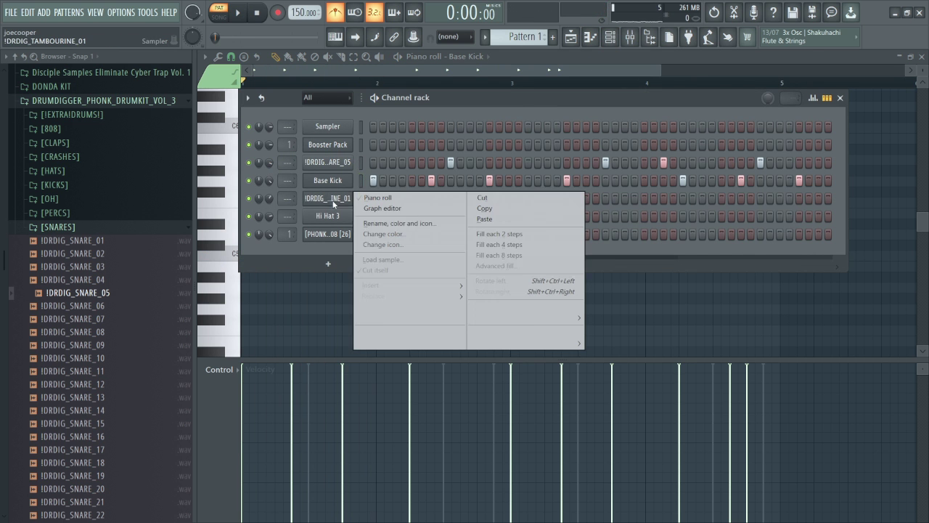
{"action": "left_click", "coordinate": [520, 255]}
{"action": "key", "text": "space"}
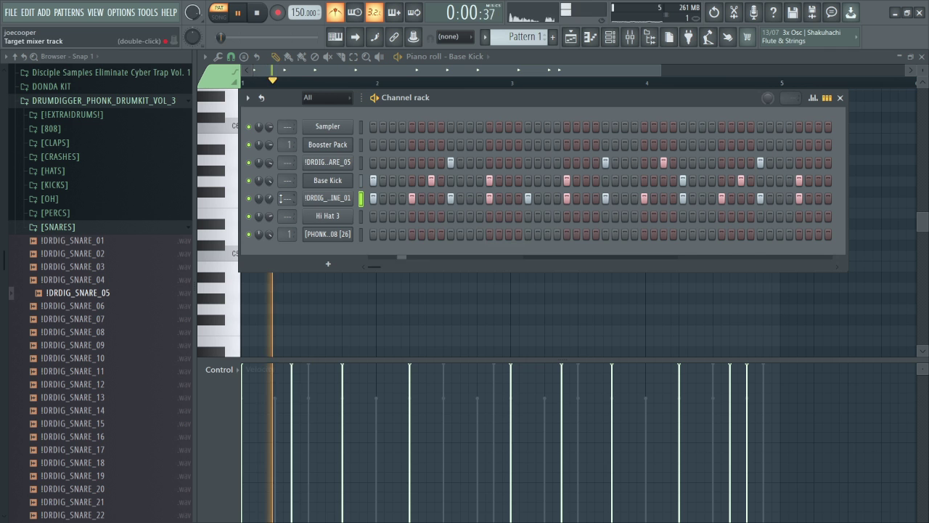
{"action": "right_click", "coordinate": [328, 218]}
{"action": "left_click", "coordinate": [499, 251]}
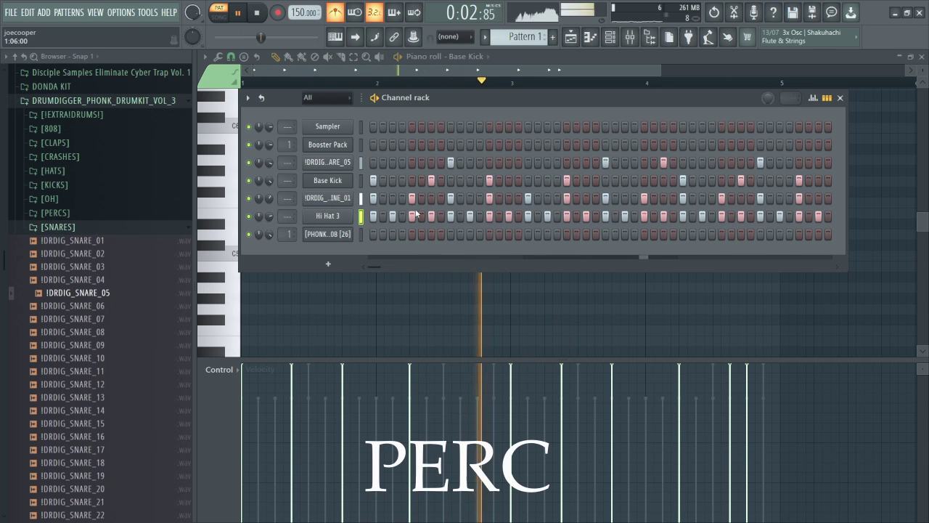
Add softer Hi Hat 3 notes at C5 on steps 2 and 16 of bar 1 and step 14 of bar 2.
{"action": "left_click", "coordinate": [590, 37]}
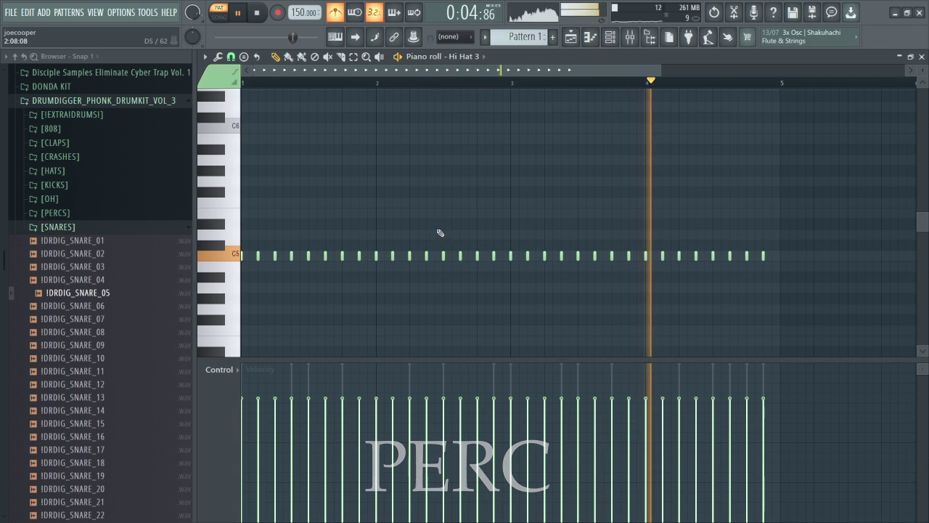
{"action": "left_click", "coordinate": [247, 254]}
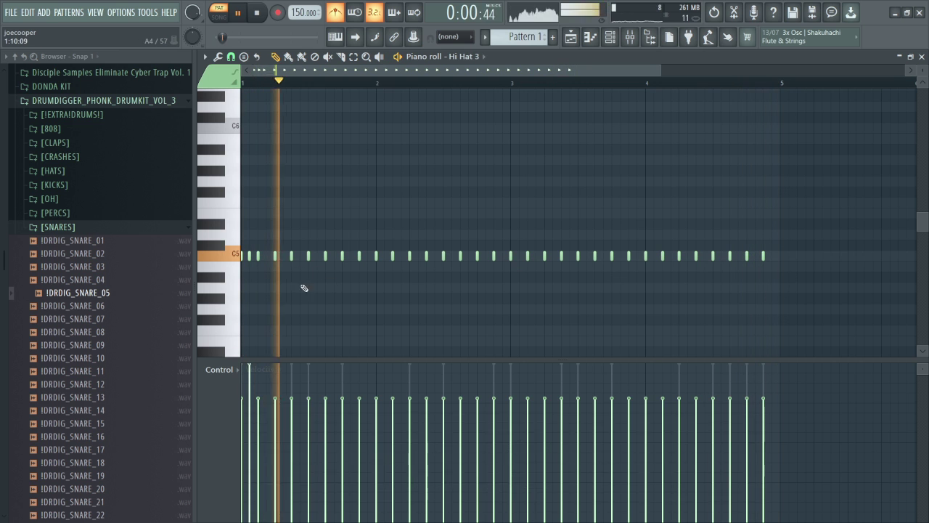
{"action": "key", "text": "space"}
{"action": "key", "text": "space"}
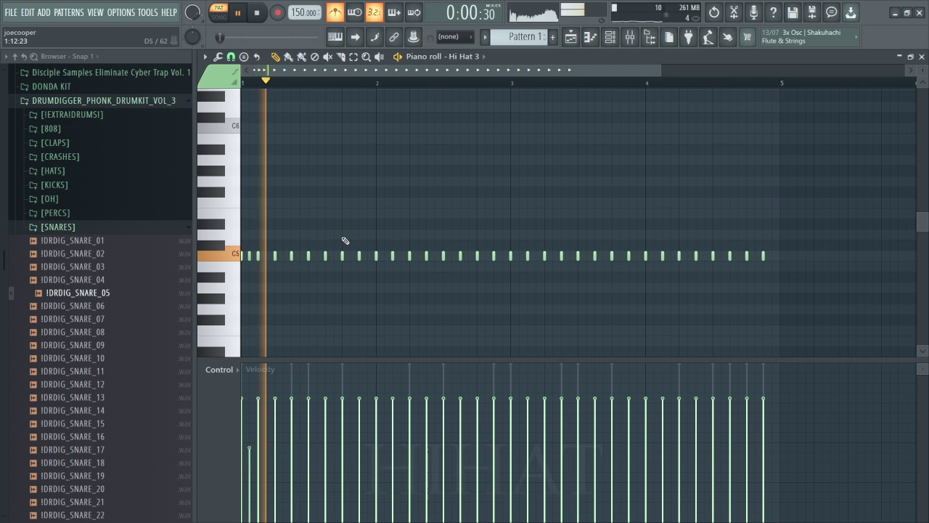
{"action": "left_click", "coordinate": [368, 255]}
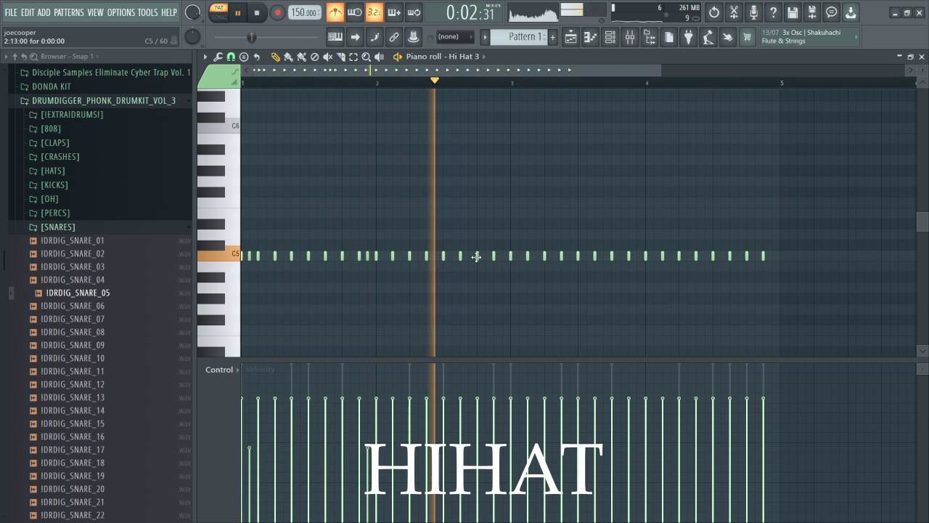
{"action": "left_click", "coordinate": [468, 255]}
{"action": "key", "text": "space"}
{"action": "key", "text": "space"}
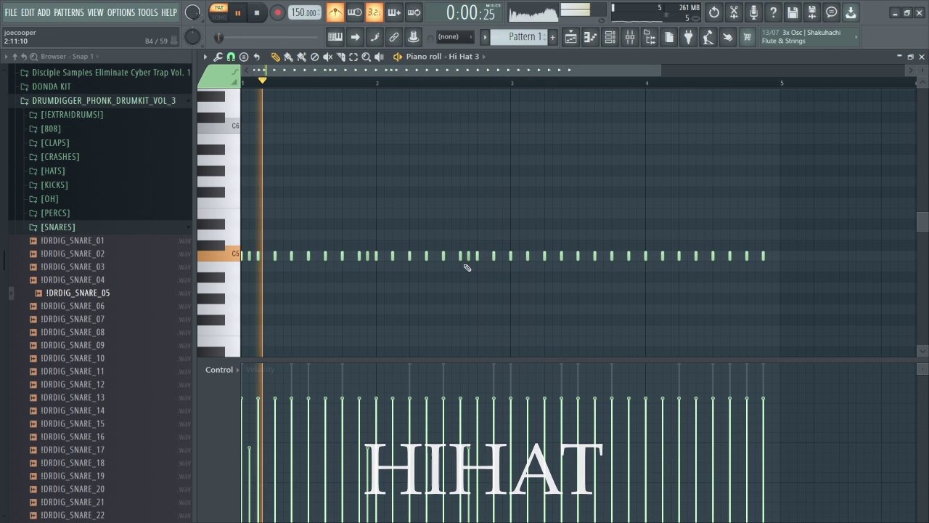
{"action": "left_click_drag", "start_coordinate": [469, 255], "coordinate": [486, 256]}
Add softer Hi Hat 3 notes at C5 on steps 2 and 16 of bar 3 and steps 10 and 14 of bar 4.
{"action": "left_click", "coordinate": [518, 256]}
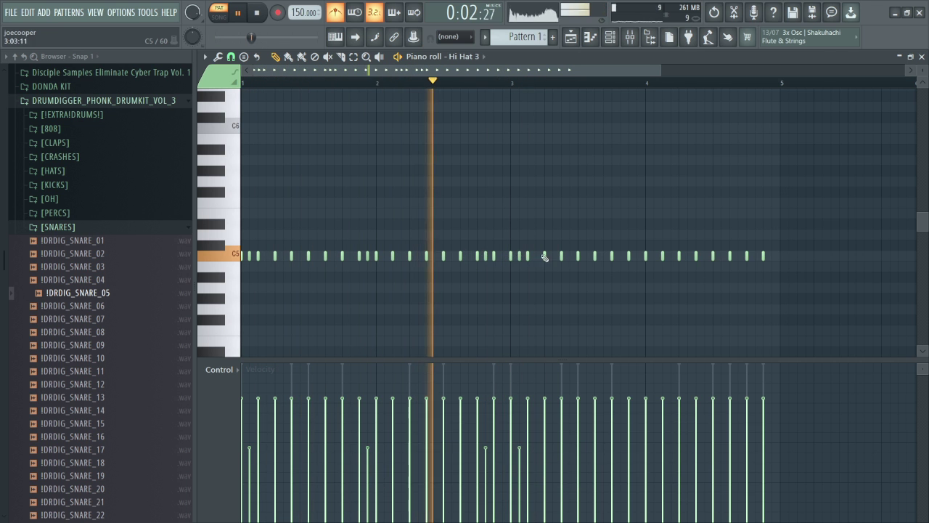
{"action": "left_click", "coordinate": [636, 255]}
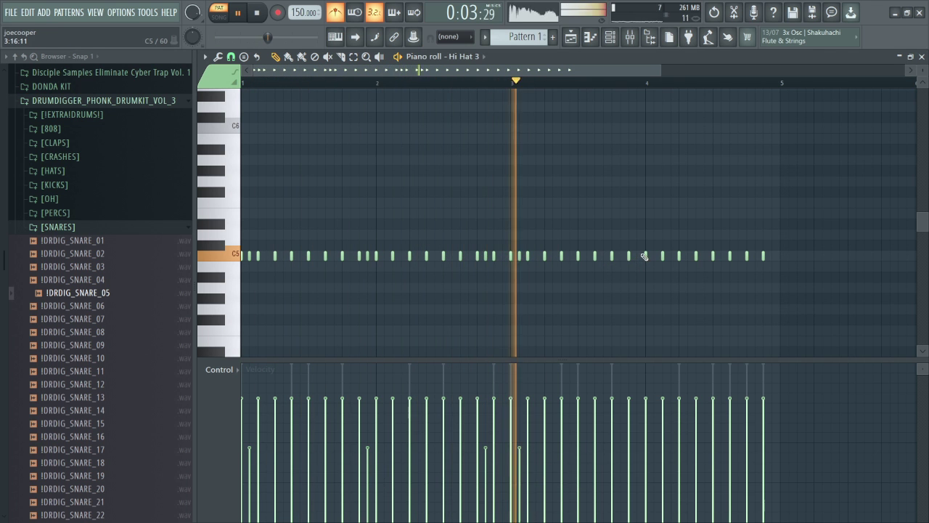
{"action": "left_click", "coordinate": [720, 256]}
{"action": "left_click", "coordinate": [754, 255]}
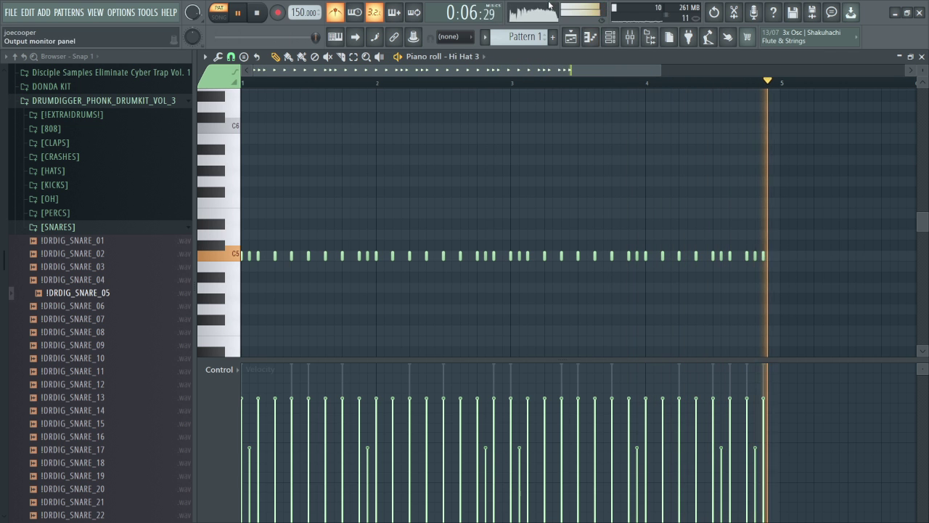
Stretch the last Hi Hat 3 note to the end of bar 4 and chop it into an eight-note roll with rising velocity.
{"action": "key", "text": "F6"}
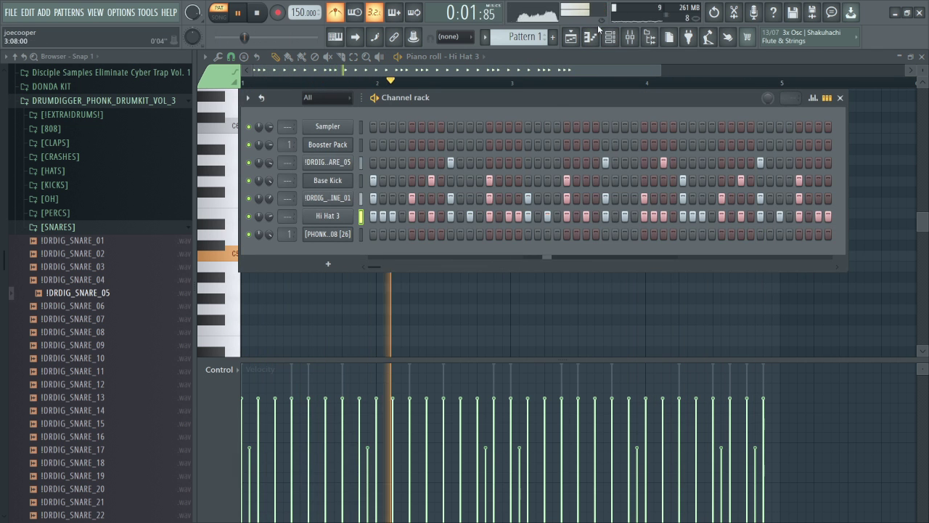
{"action": "left_click", "coordinate": [590, 37]}
{"action": "scroll", "coordinate": [772, 83], "scroll_direction": "up", "scroll_amount": 3}
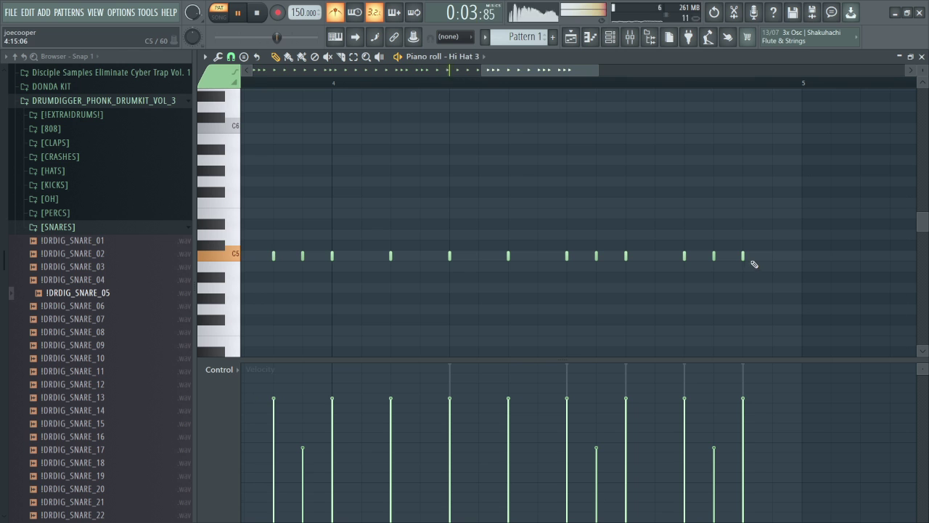
{"action": "mouse_move", "coordinate": [745, 256]}
{"action": "left_mouse_down"}
{"action": "mouse_move", "coordinate": [803, 255]}
{"action": "mouse_move", "coordinate": [736, 270]}
{"action": "left_mouse_up"}
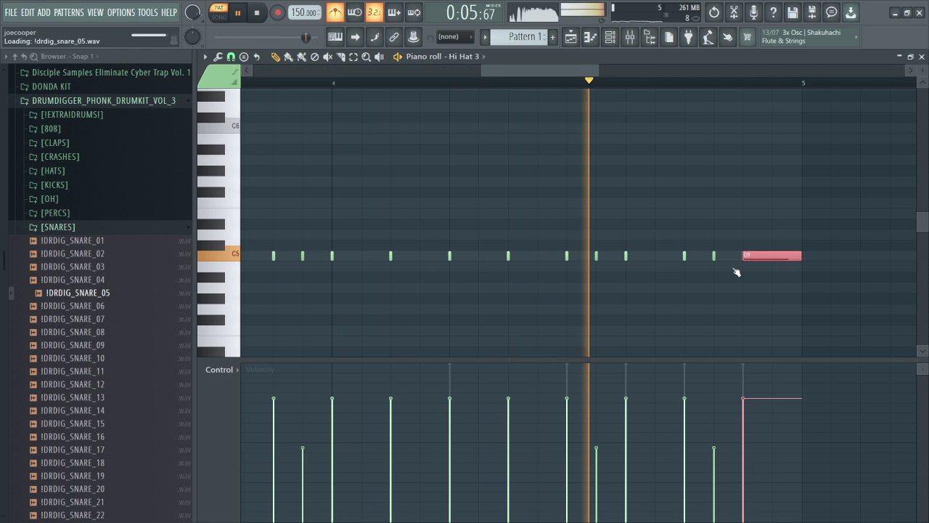
{"action": "key", "text": "alt+u"}
{"action": "left_click", "coordinate": [780, 255]}
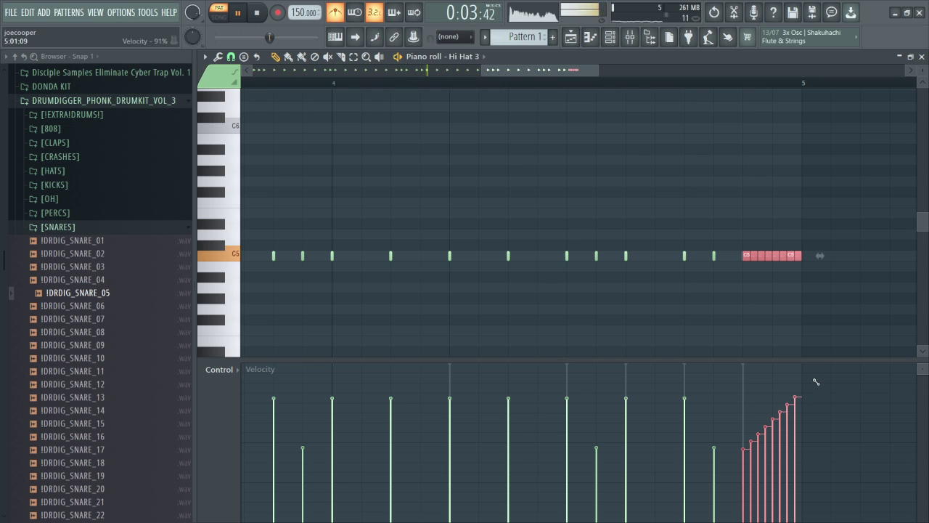
Add the !DRDIG_PERC_04 sample from the drum kit's [PERCS] folder to the channel rack as a new channel.
{"action": "left_click", "coordinate": [622, 38]}
{"action": "left_click", "coordinate": [58, 226]}
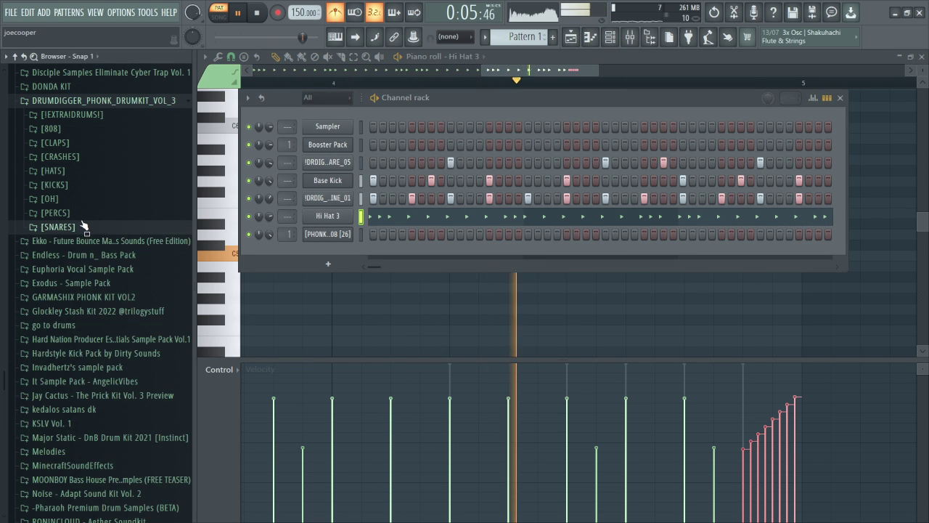
{"action": "left_click", "coordinate": [55, 213]}
{"action": "scroll", "coordinate": [97, 292], "scroll_direction": "down", "scroll_amount": 3}
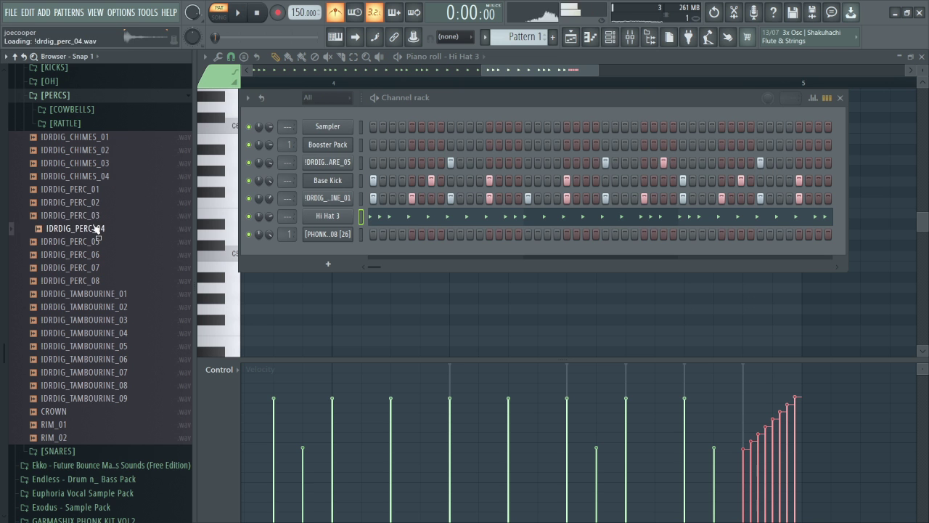
{"action": "left_click_drag", "start_coordinate": [313, 254], "coordinate": [313, 256]}
Place !DRDIG_PERC_04 notes at C5 with reduced velocity on steps 5 and 13 of all four bars.
{"action": "left_click", "coordinate": [595, 36]}
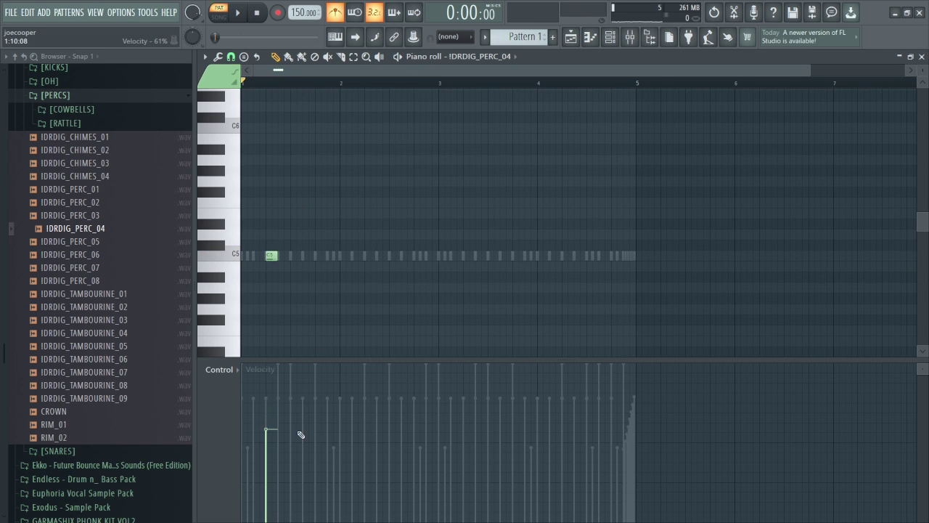
{"action": "key", "text": "space"}
{"action": "left_click", "coordinate": [318, 256]}
{"action": "left_click", "coordinate": [366, 256]}
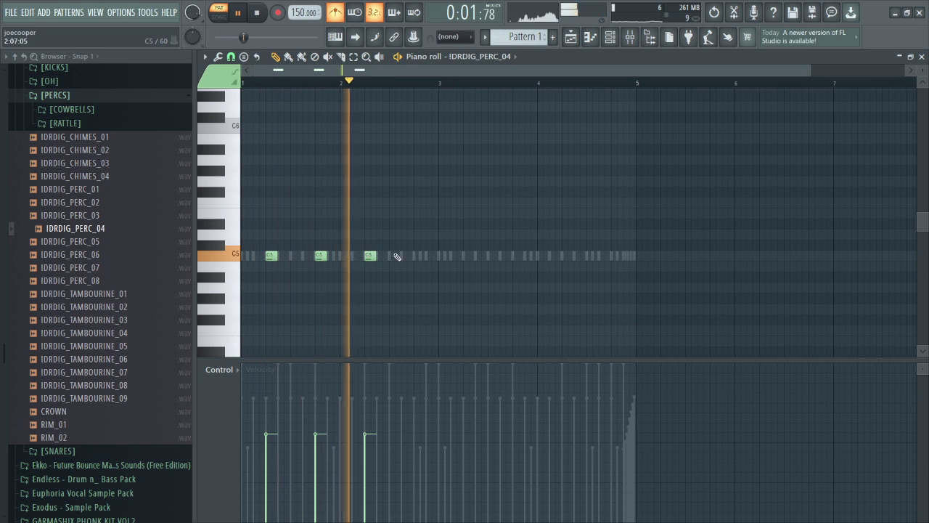
{"action": "left_click", "coordinate": [418, 256]}
{"action": "left_click", "coordinate": [468, 256]}
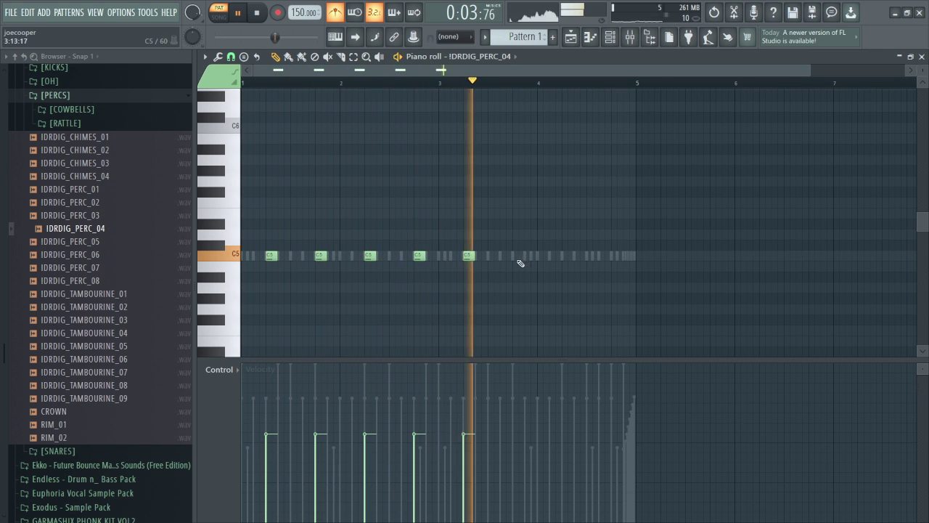
{"action": "left_click", "coordinate": [518, 255]}
{"action": "left_click", "coordinate": [567, 255]}
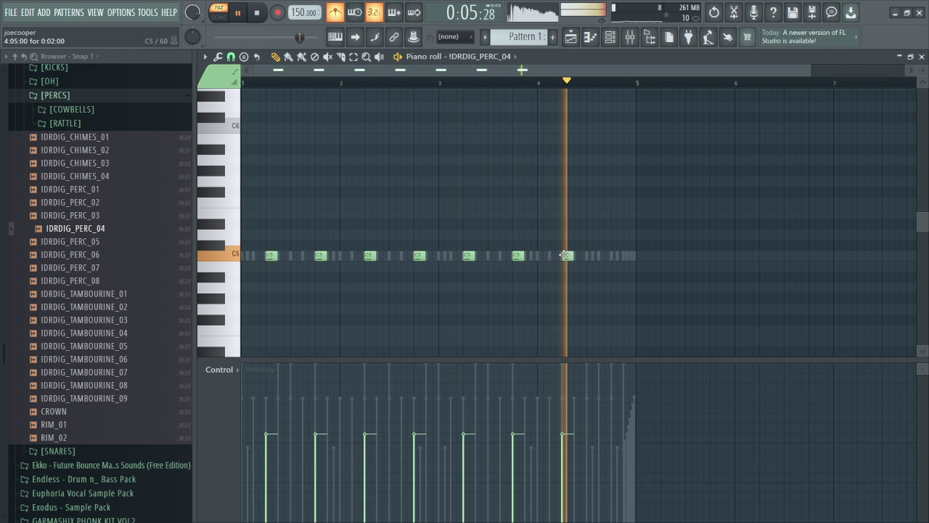
{"action": "left_click", "coordinate": [616, 255]}
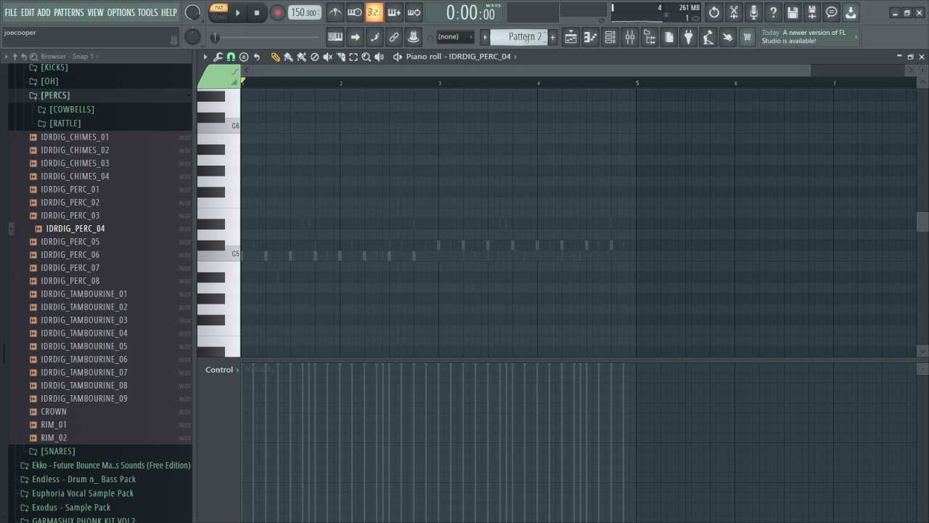
In Pattern 2, delete all [PHONK] - 808 [26] notes except the first, and add a C5 note on step 13 of bar 1.
{"action": "scroll", "coordinate": [526, 37], "scroll_direction": "down", "scroll_amount": 1}
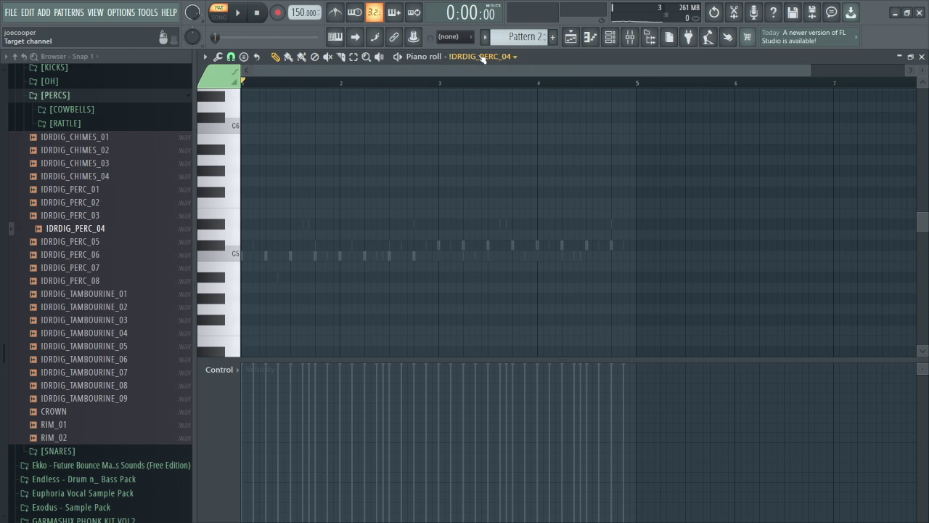
{"action": "scroll", "coordinate": [482, 59], "scroll_direction": "up", "scroll_amount": 1}
{"action": "left_click_drag", "start_coordinate": [266, 267], "coordinate": [722, 179]}
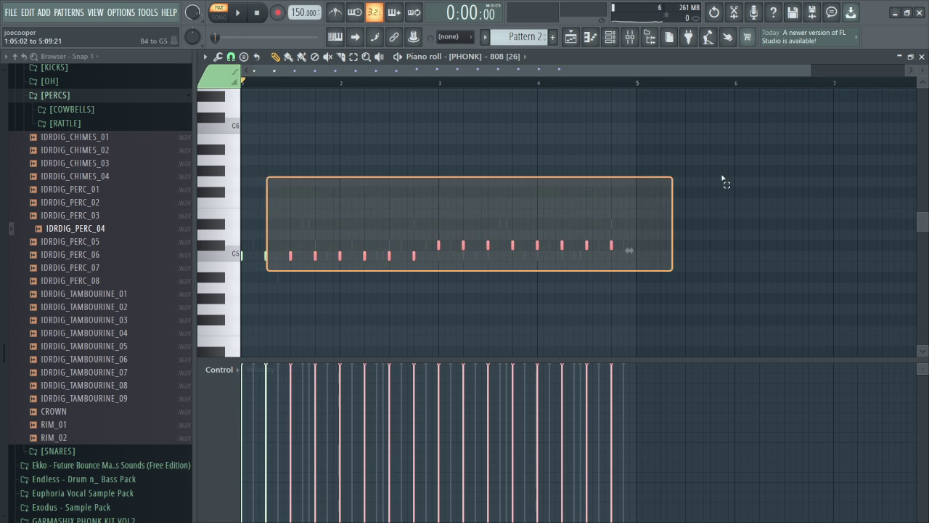
{"action": "key", "text": "Delete"}
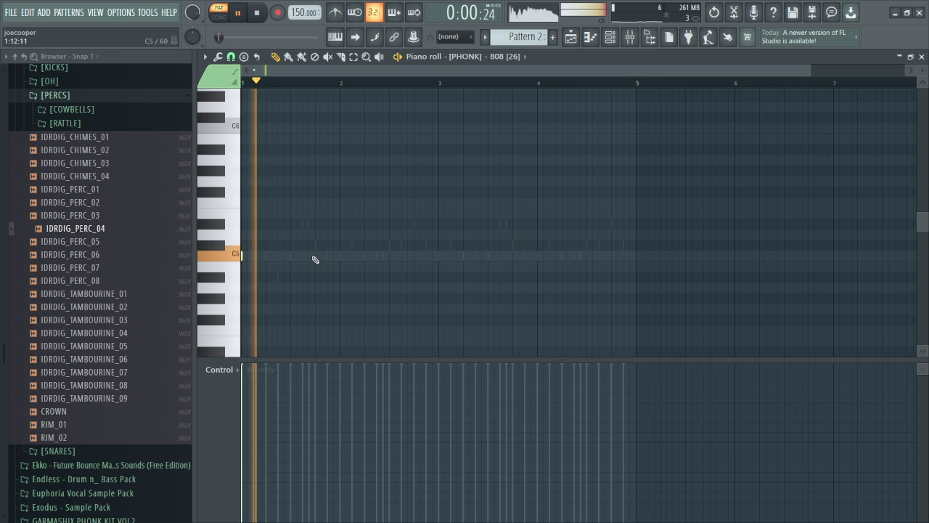
{"action": "left_click", "coordinate": [315, 259]}
{"action": "key", "text": "space"}
Delete Fruity Love Philter from the SIDECHAIN mixer track and play the 808 pattern.
{"action": "key", "text": "F9"}
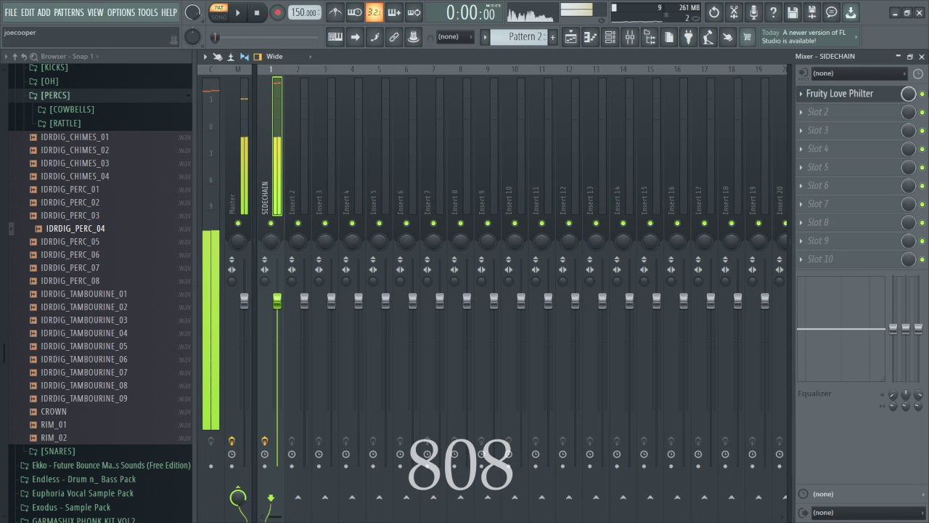
{"action": "left_click", "coordinate": [800, 93]}
{"action": "left_click", "coordinate": [801, 118]}
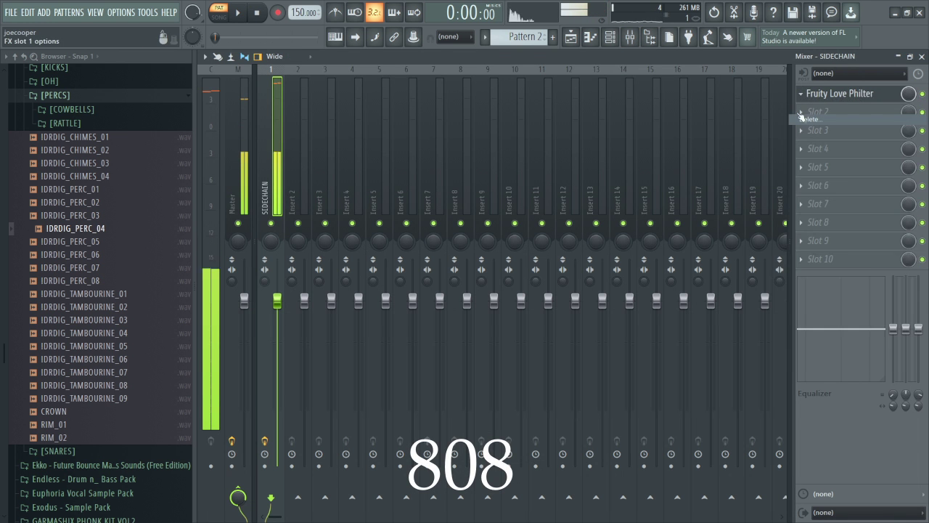
{"action": "left_click", "coordinate": [600, 41]}
{"action": "key", "text": "space"}
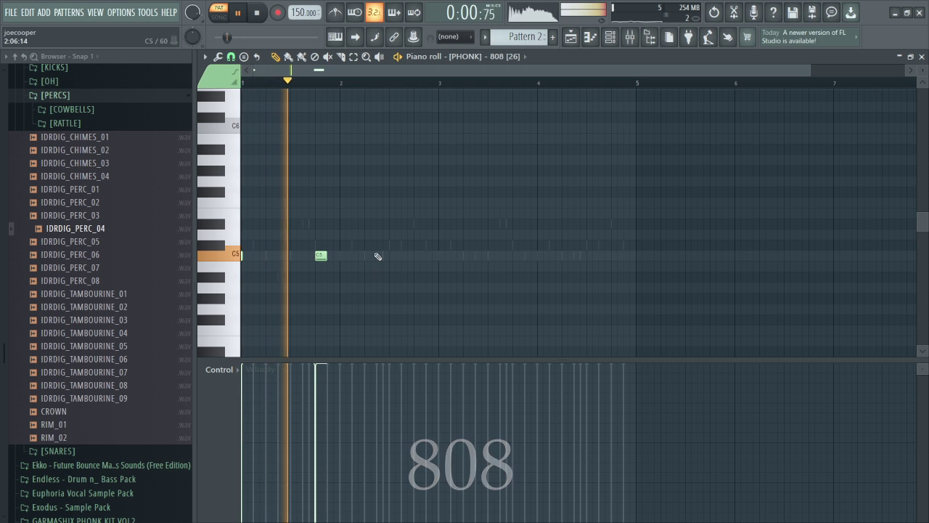
Place 808 notes at C5 on step 5 of bar 2 and at C#5 on steps 1, 7 and 13 of bar 3 and step 5 of bar 4.
{"action": "left_click", "coordinate": [365, 255]}
{"action": "key", "text": "space"}
{"action": "right_click", "coordinate": [365, 255]}
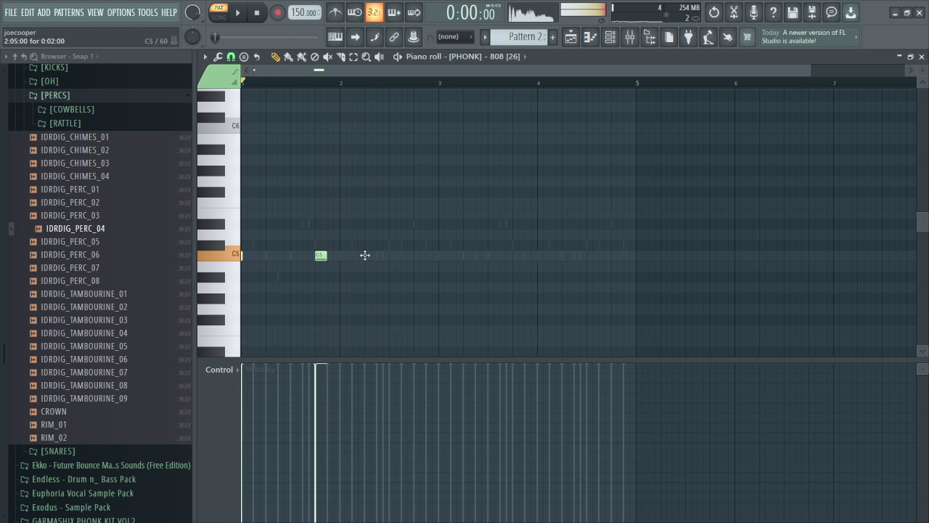
{"action": "left_click", "coordinate": [365, 255]}
{"action": "left_click", "coordinate": [440, 244]}
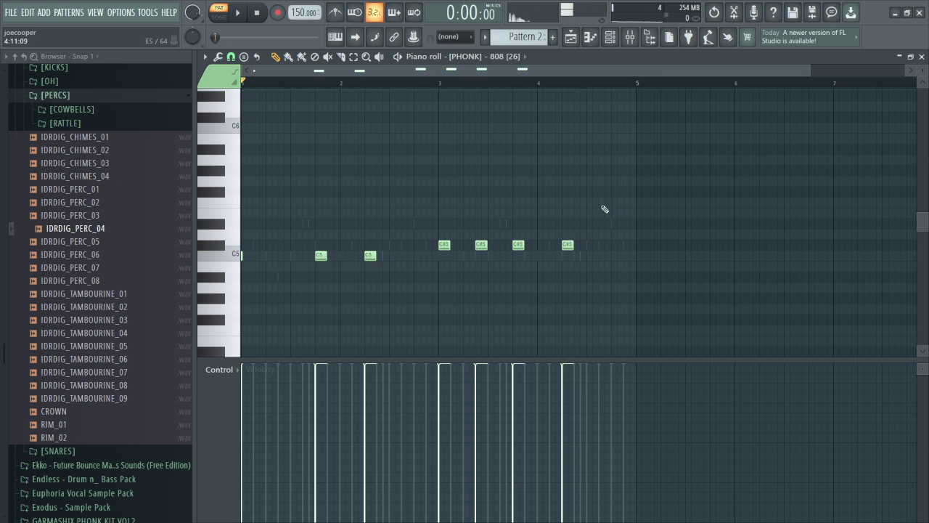
Add 808 notes in bar 4 at C#6 on step 11 and D#5 on step 13, and play the pattern.
{"action": "scroll", "coordinate": [598, 155], "scroll_direction": "up", "scroll_amount": 1}
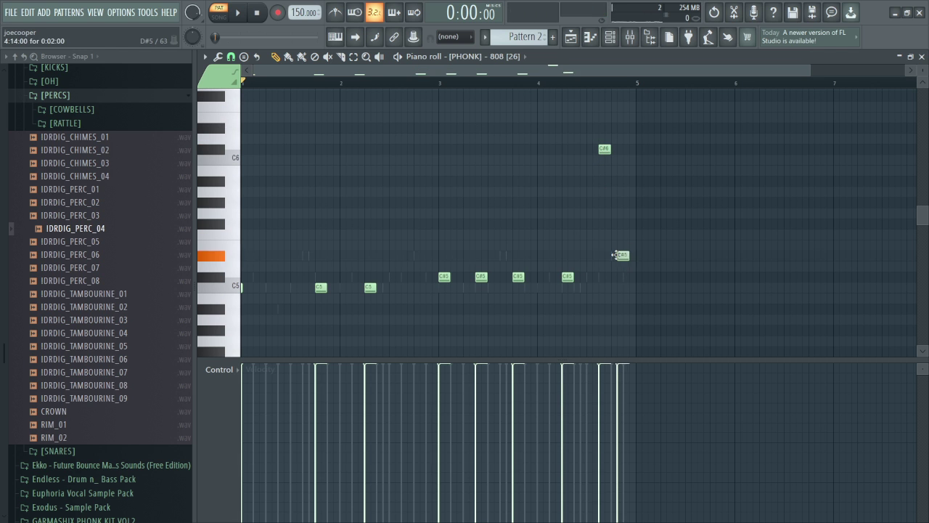
{"action": "key", "text": "space"}
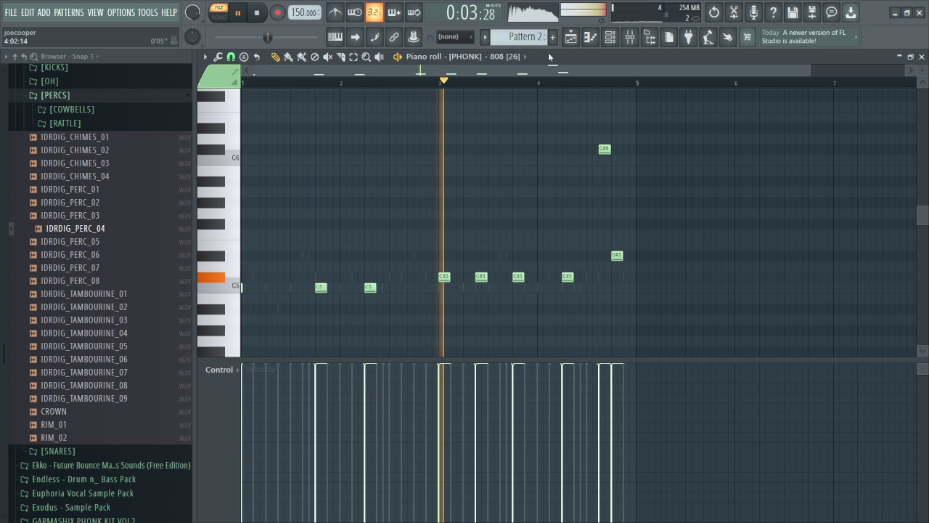
Arrange Pattern 1 on Track 1 and Pattern 2 on Track 2, repeating each once to fill bars 1 to 8, and play the song.
{"action": "left_click", "coordinate": [608, 37]}
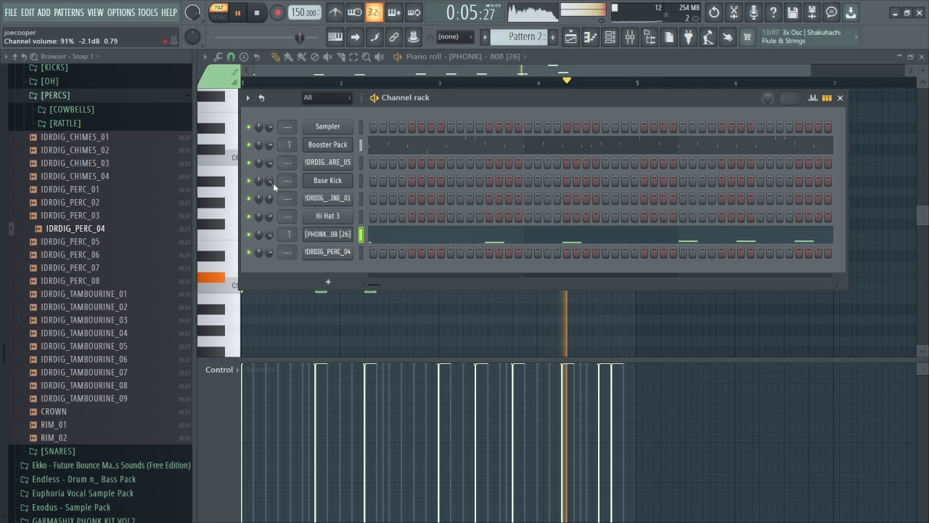
{"action": "key", "text": "F5"}
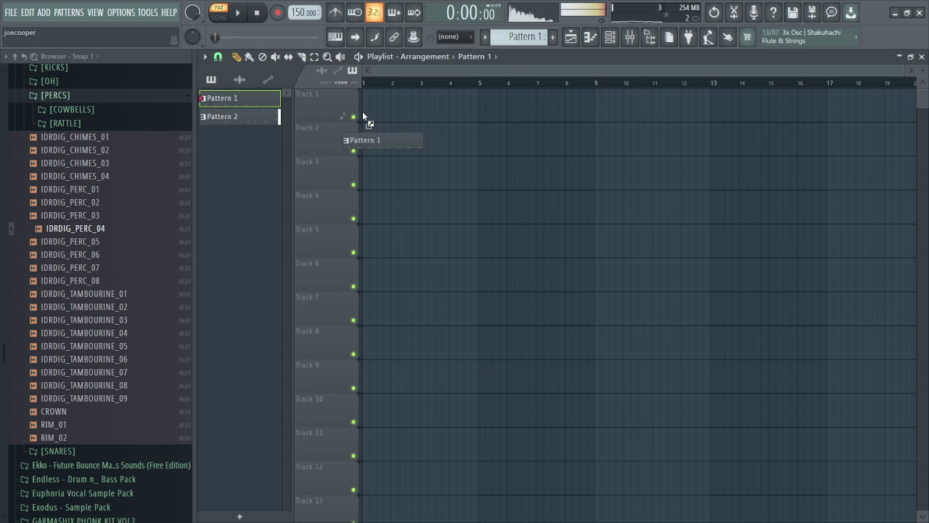
{"action": "key", "text": "ctrl+b"}
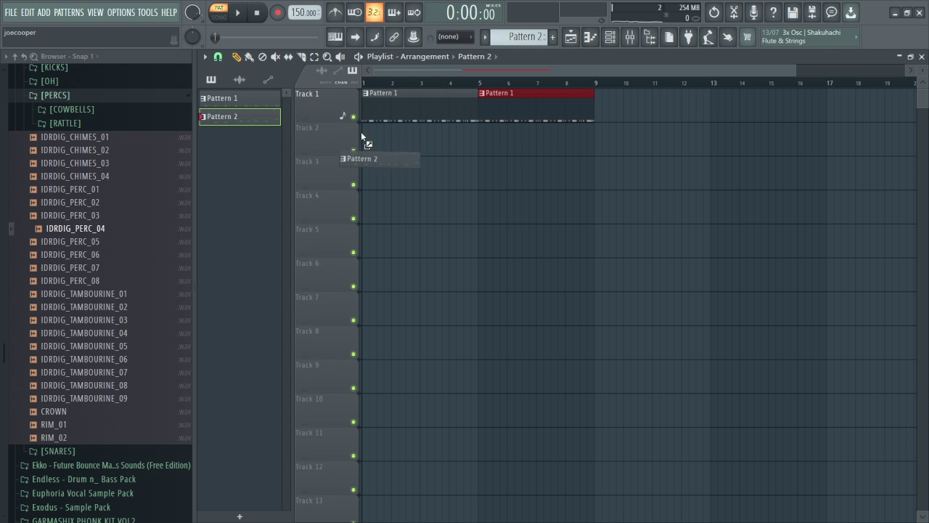
{"action": "left_click_drag", "start_coordinate": [360, 131], "coordinate": [362, 130]}
{"action": "key", "text": "ctrl+b"}
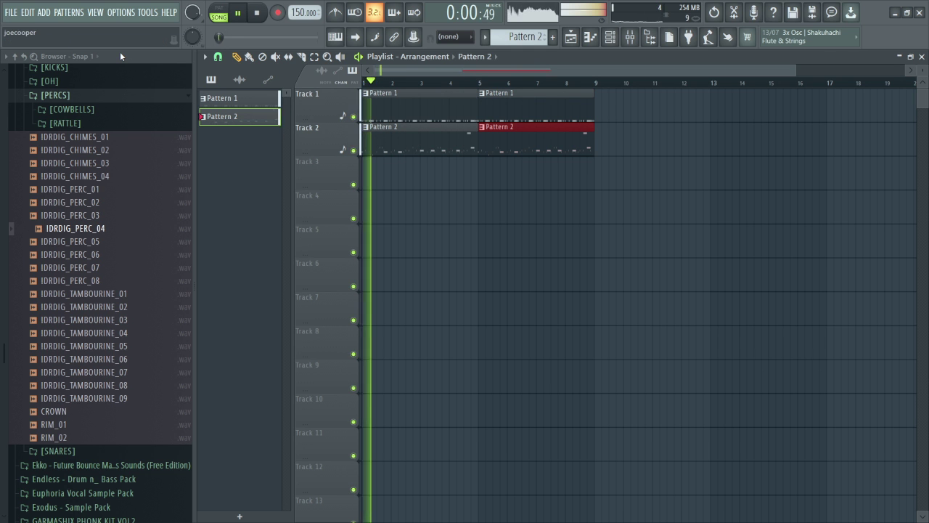
{"action": "key", "text": "space"}
In Pattern 1, replace the Base Kick channel's sample with !DRDIG_KICK_02 from the [KICKS] folder.
{"action": "double_click", "coordinate": [429, 107]}
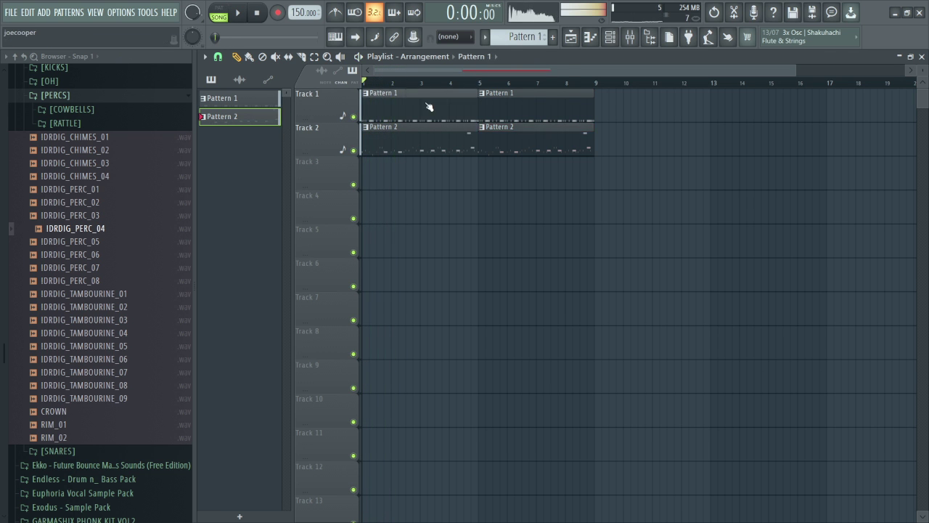
{"action": "left_click", "coordinate": [610, 37]}
{"action": "scroll", "coordinate": [74, 127], "scroll_direction": "up", "scroll_amount": 3}
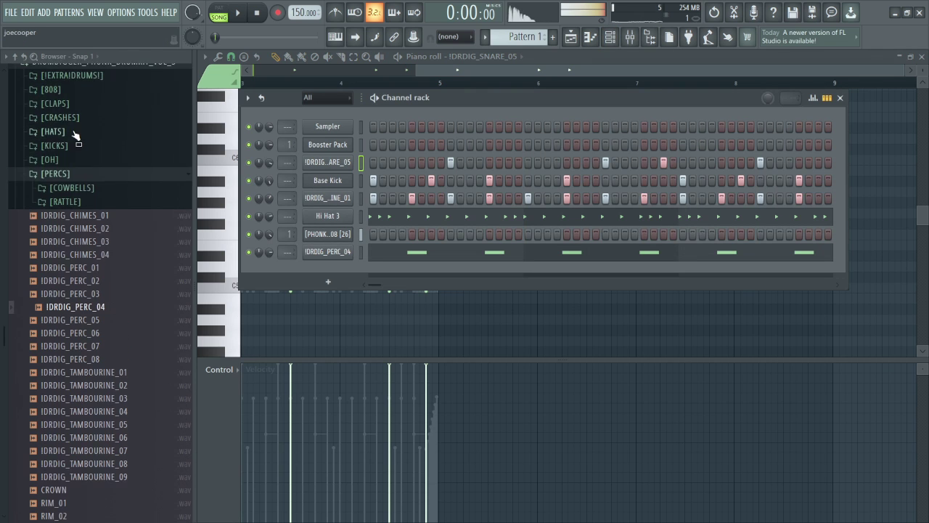
{"action": "left_click", "coordinate": [65, 145]}
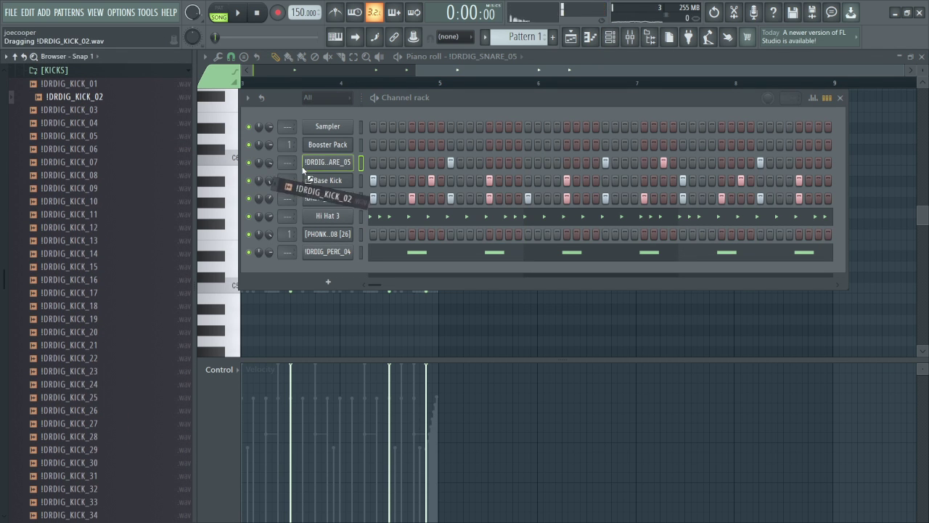
Play back the finished arrangement and view its pattern clips in the playlist.
{"action": "scroll", "coordinate": [148, 239], "scroll_direction": "down", "scroll_amount": 20}
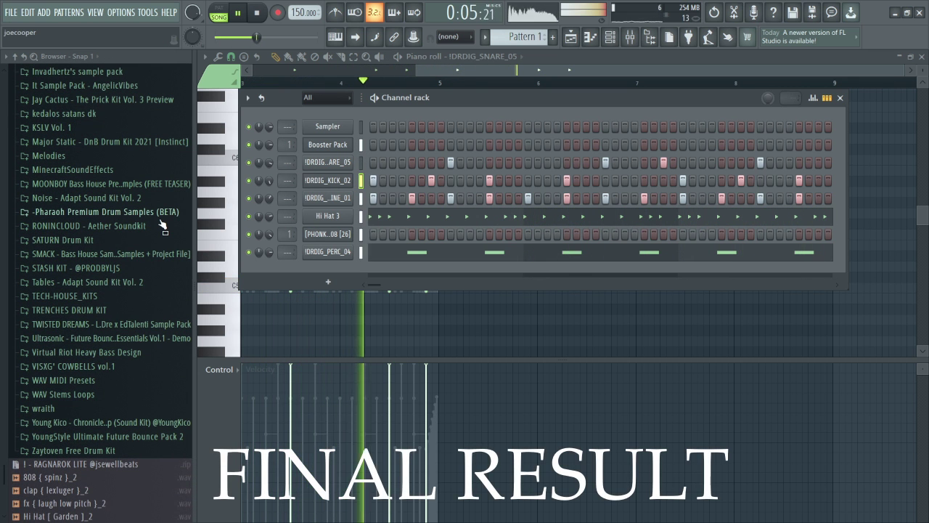
{"action": "left_click", "coordinate": [570, 37]}
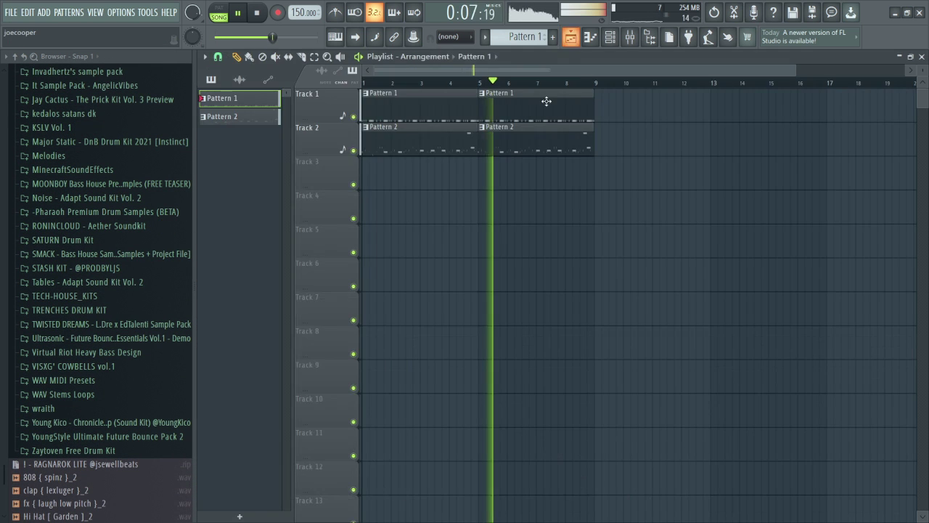
{"action": "scroll", "coordinate": [511, 84], "scroll_direction": "down", "scroll_amount": 2}
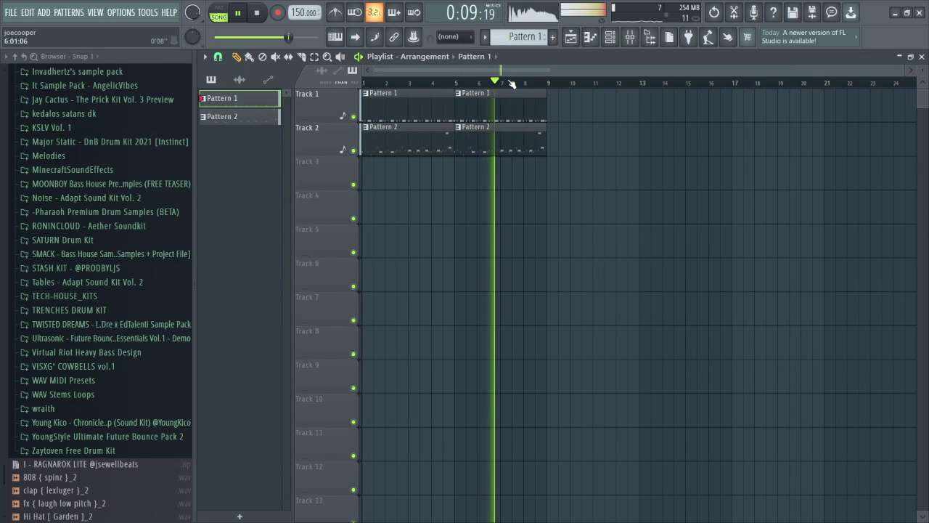